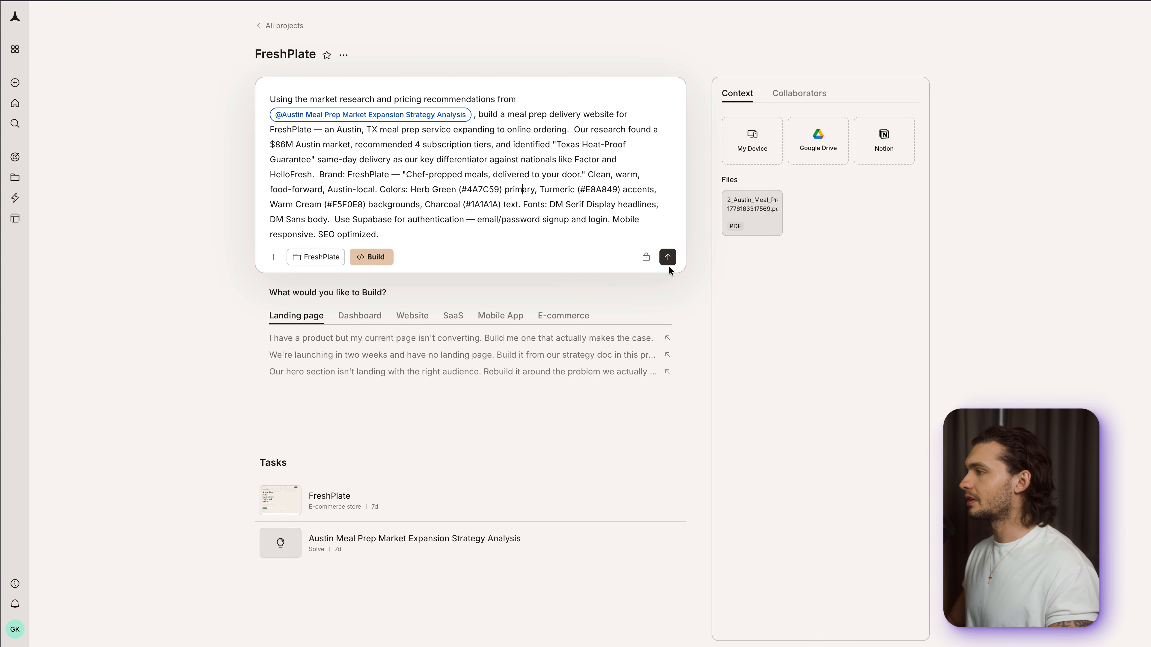
- Submit the FreshPlate meal prep website build prompt and read through the resulting build summary
left_click(667, 257)
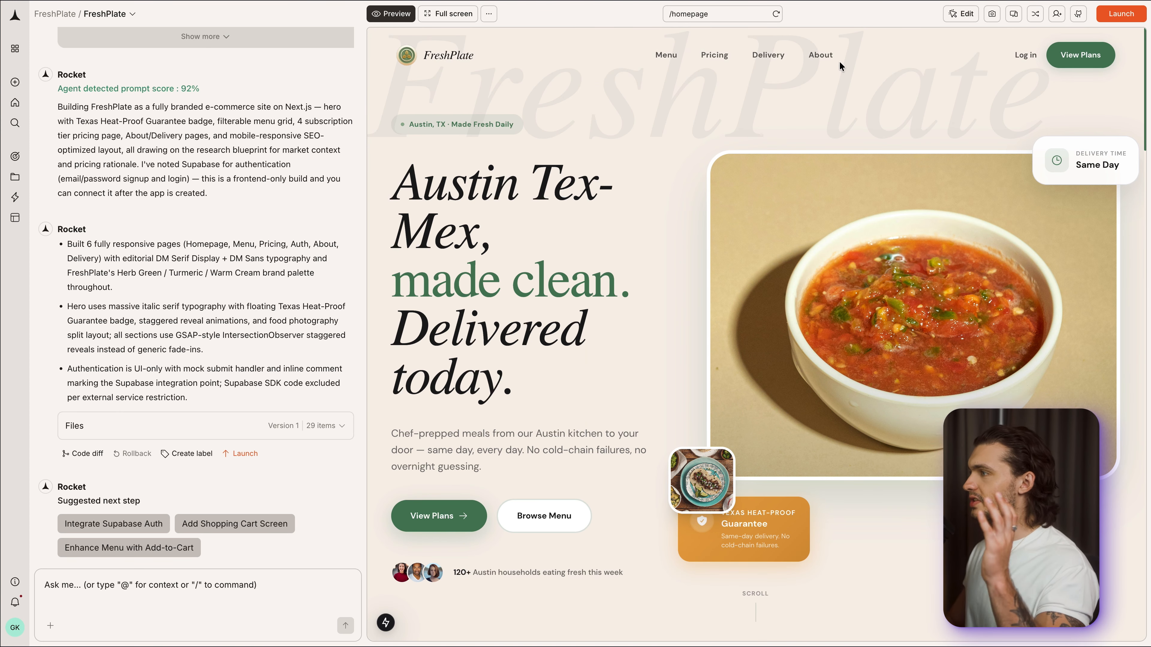
scroll(136, 378, "up", 3)
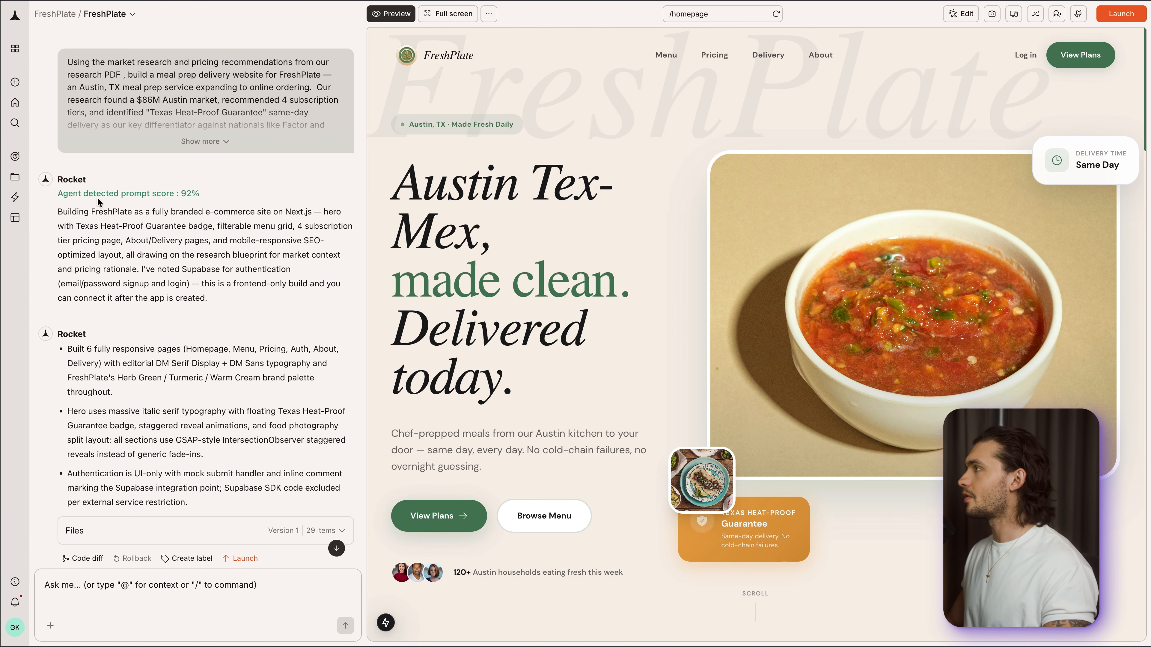
scroll(193, 379, "down", 3)
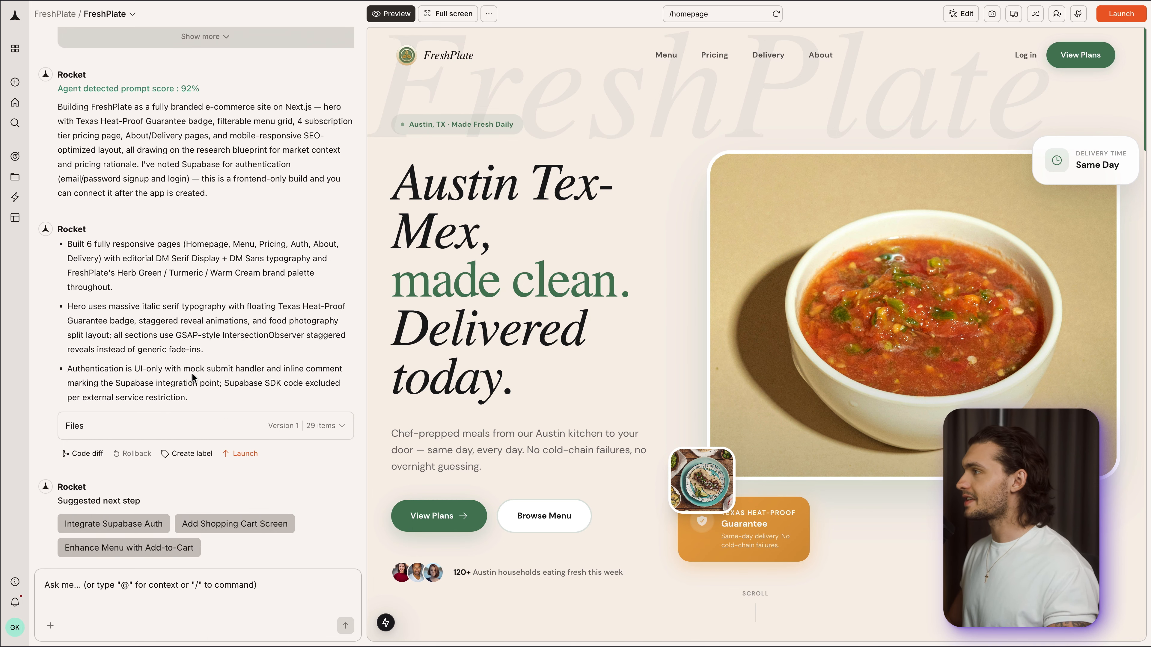
scroll(192, 379, "up", 3)
scroll(754, 130, "down", 3)
scroll(755, 129, "up", 3)
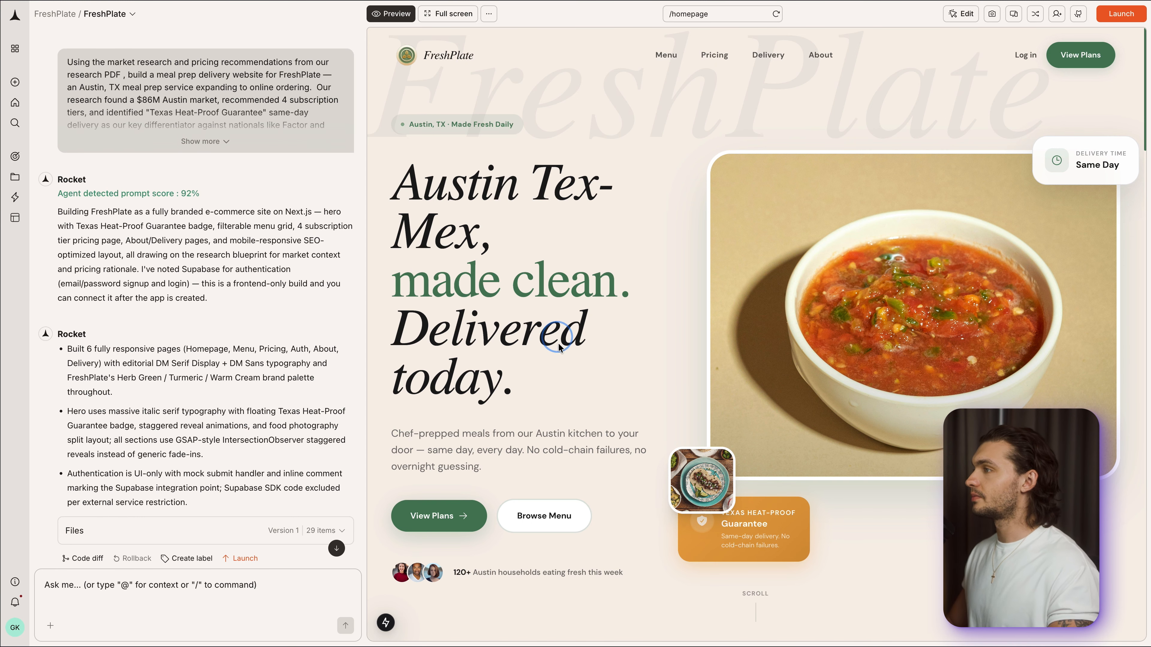
- Review the generated site's homepage, the menu page's High Protein, Keto and Classic categories, and the pricing plans
scroll(933, 338, "down", 10)
scroll(932, 338, "down", 3)
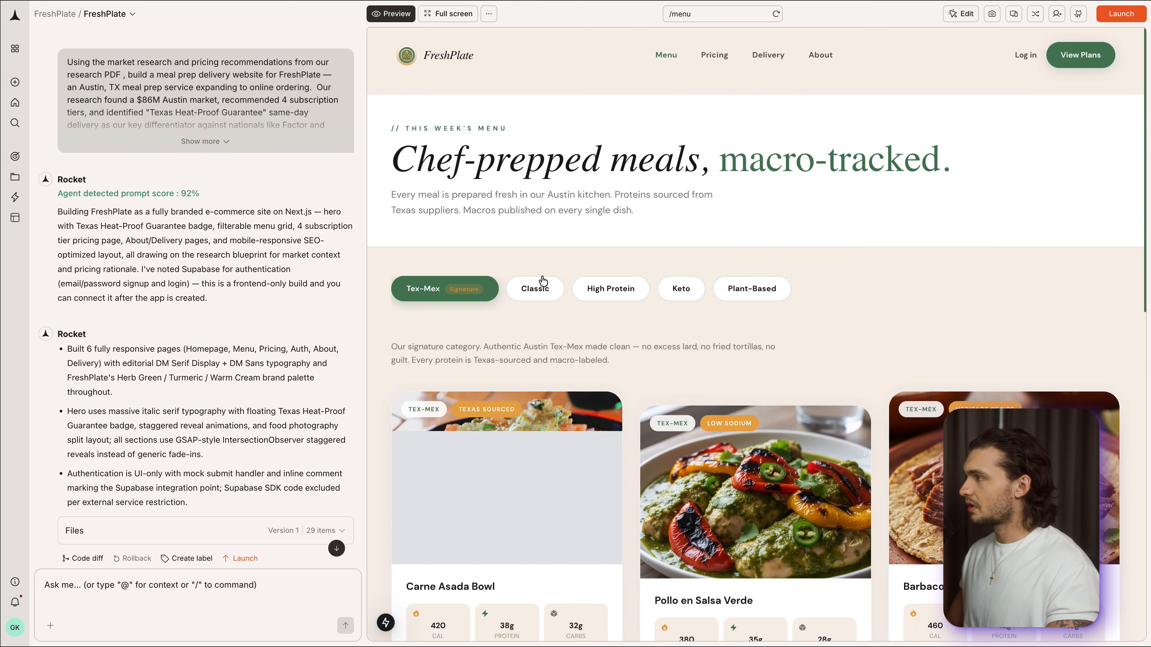
scroll(590, 285, "down", 3)
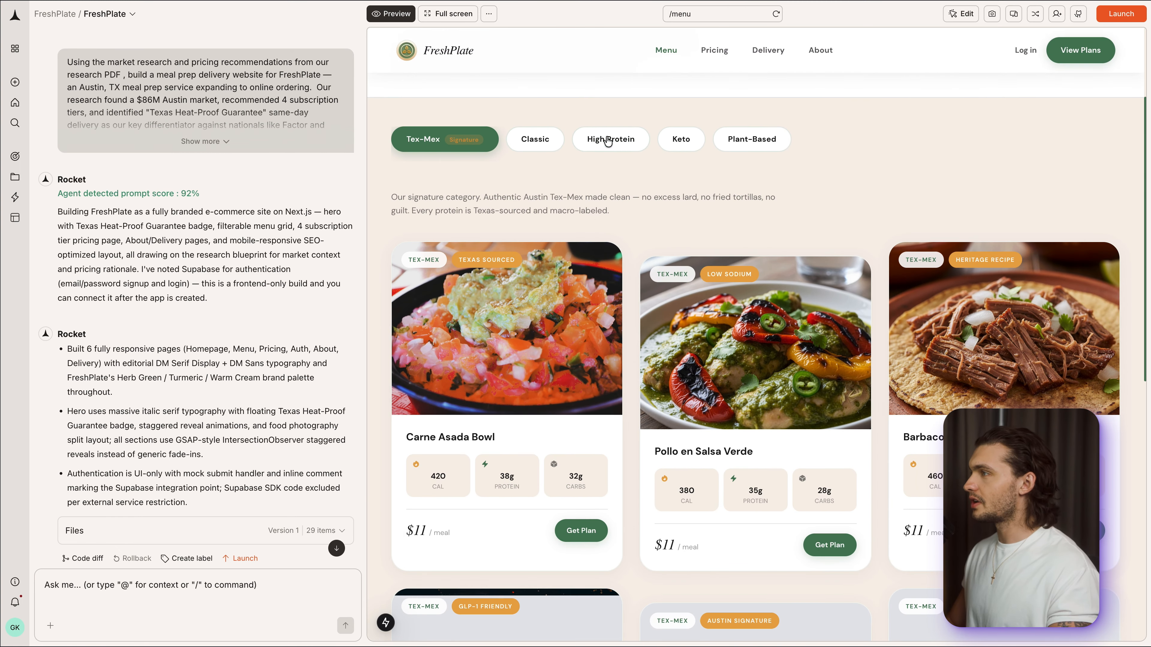
left_click(607, 142)
left_click(693, 140)
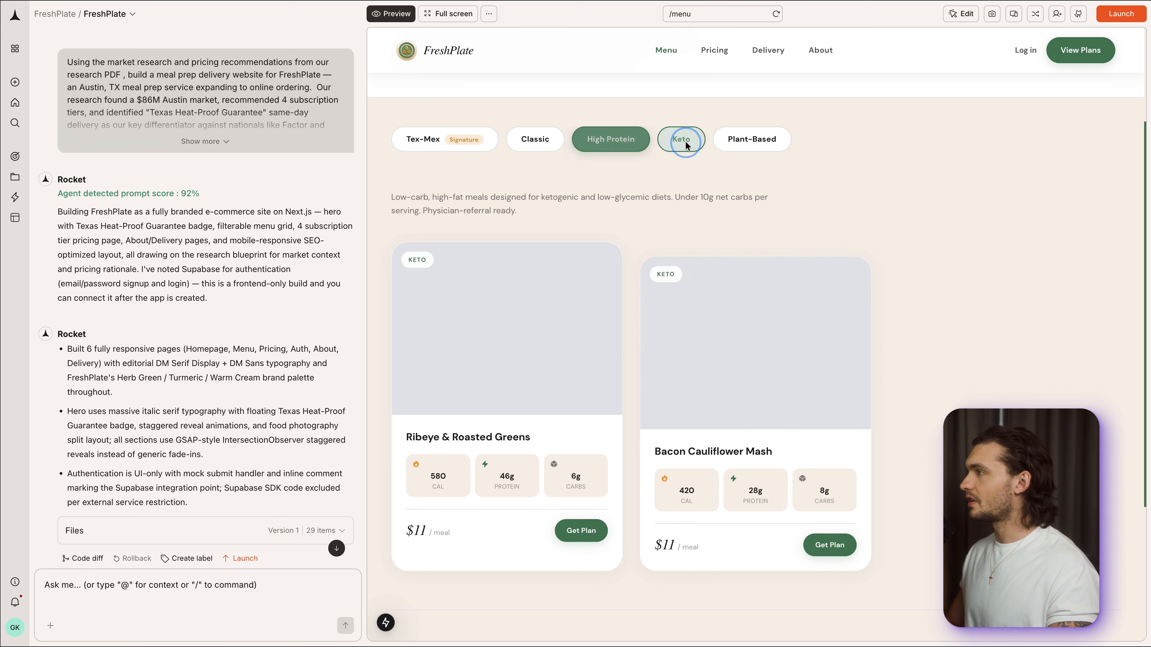
left_click(533, 143)
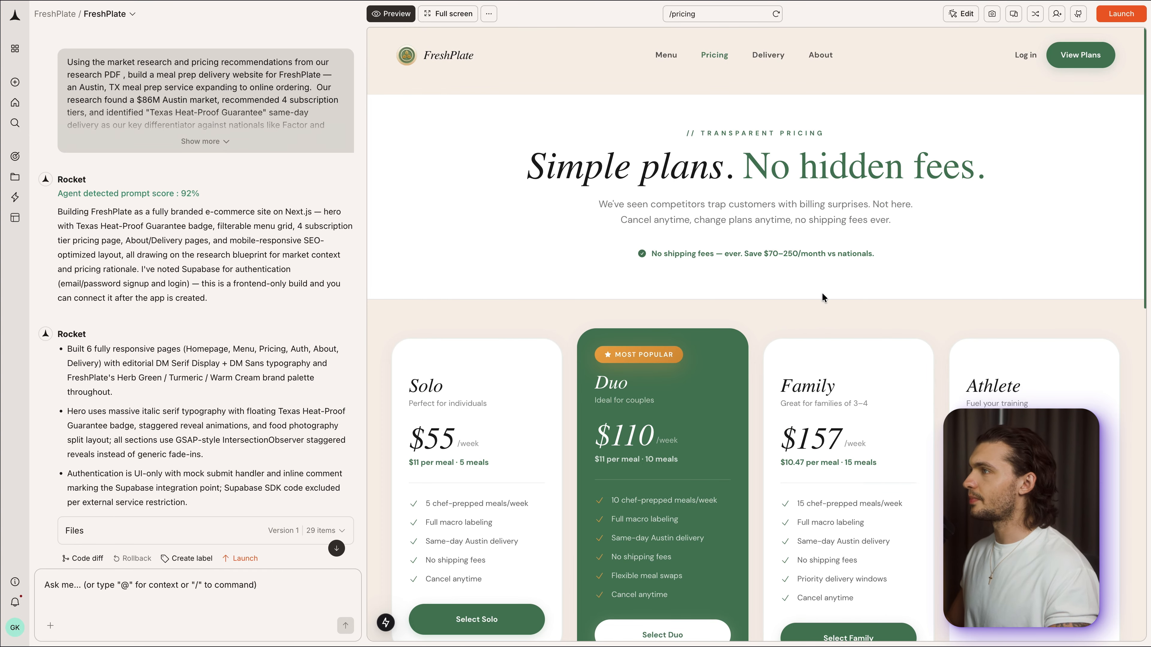
scroll(890, 222, "down", 5)
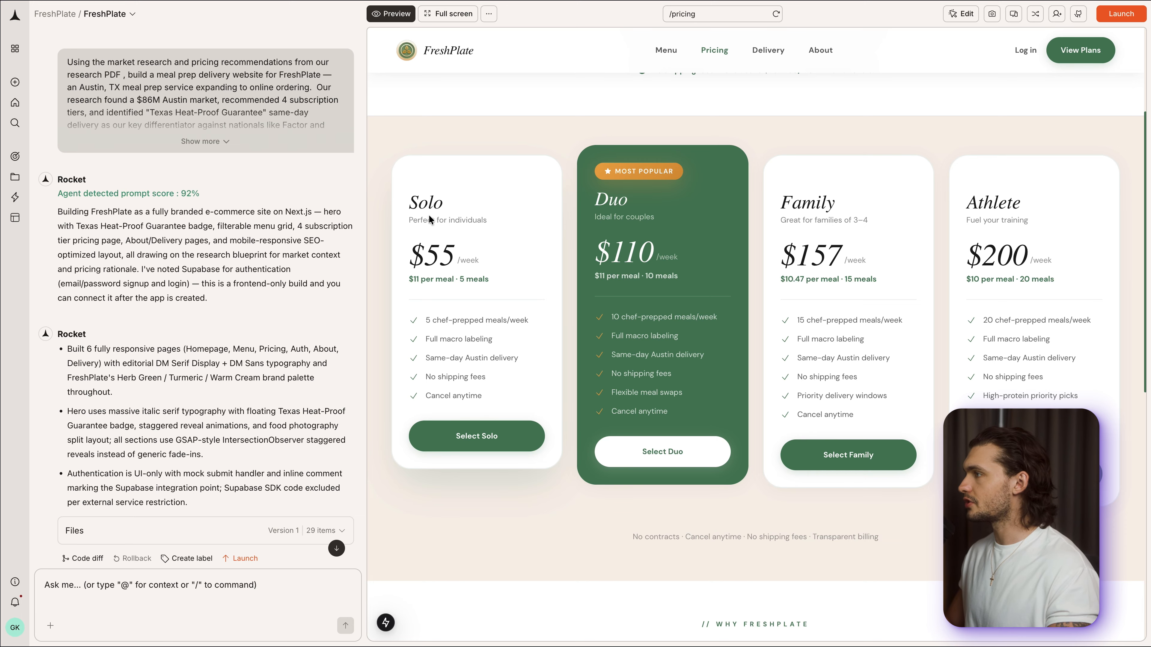
scroll(616, 297, "down", 10)
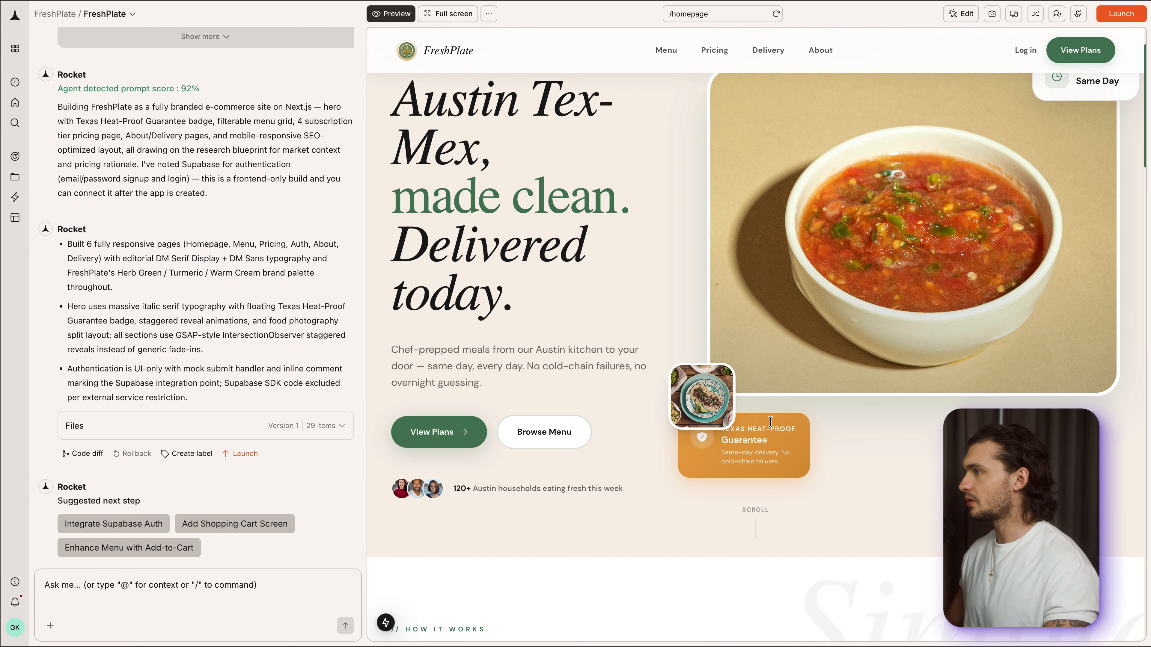
- Edit the Texas Heat-Proof Guarantee badge with the request "Bring this label to the front so that it can be read and is not covered by another image"
left_click(962, 18)
left_click(988, 37)
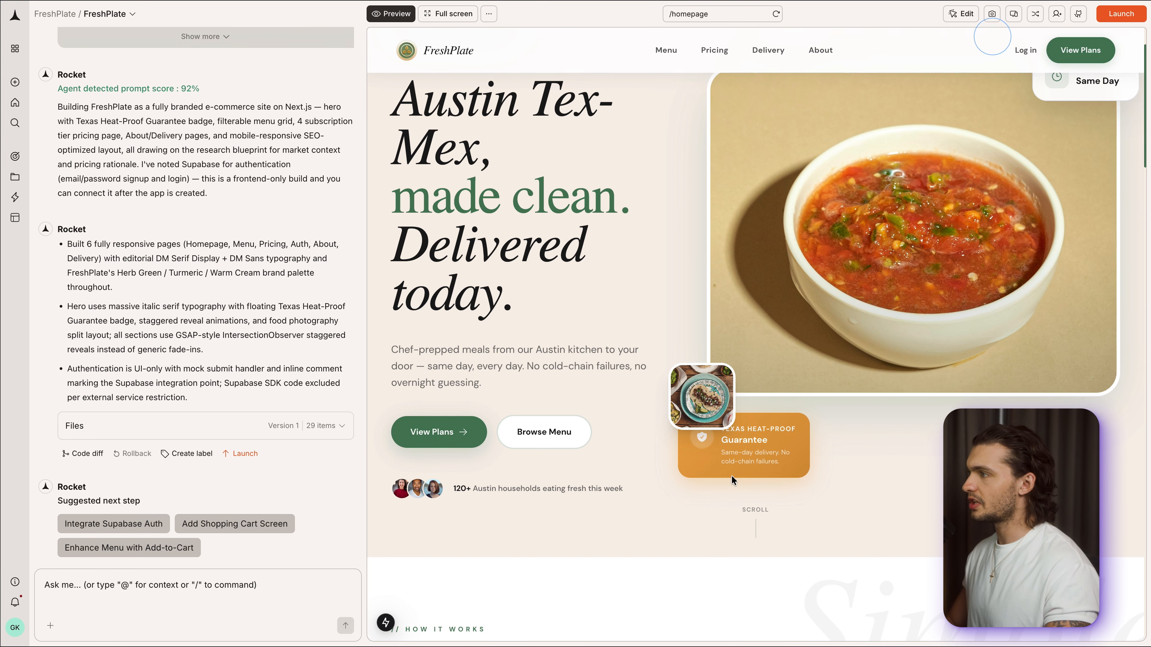
left_click(704, 472)
left_click(732, 502)
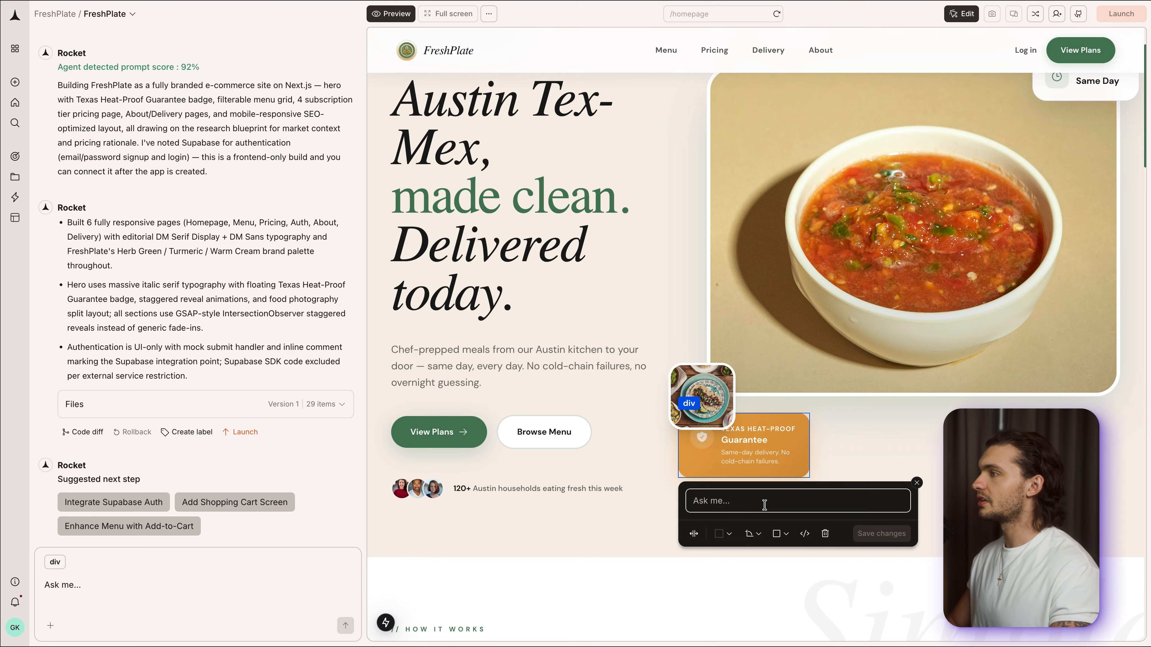
type("Bring this")
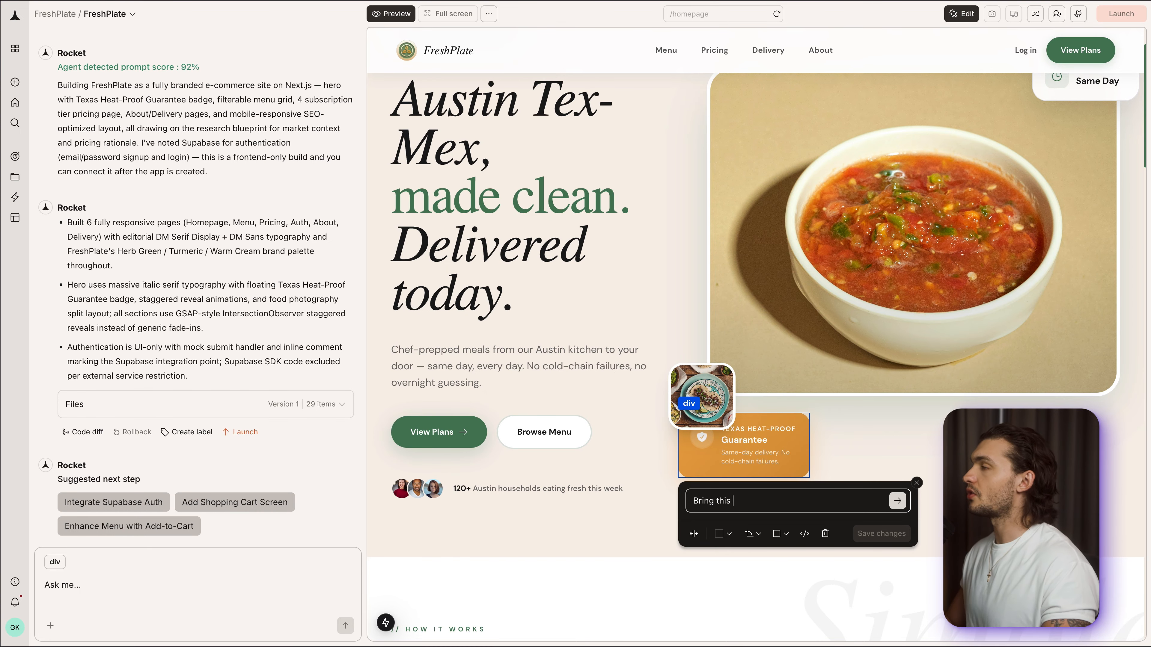
type(" label to the front so that it can be")
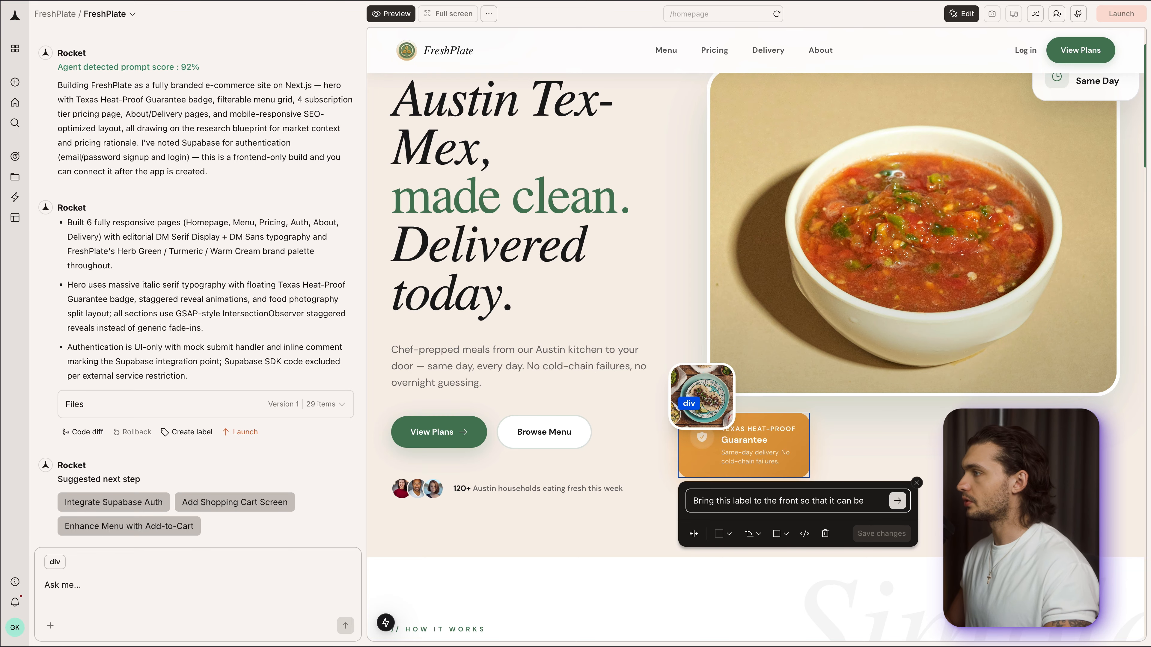
type(" read and is not cove")
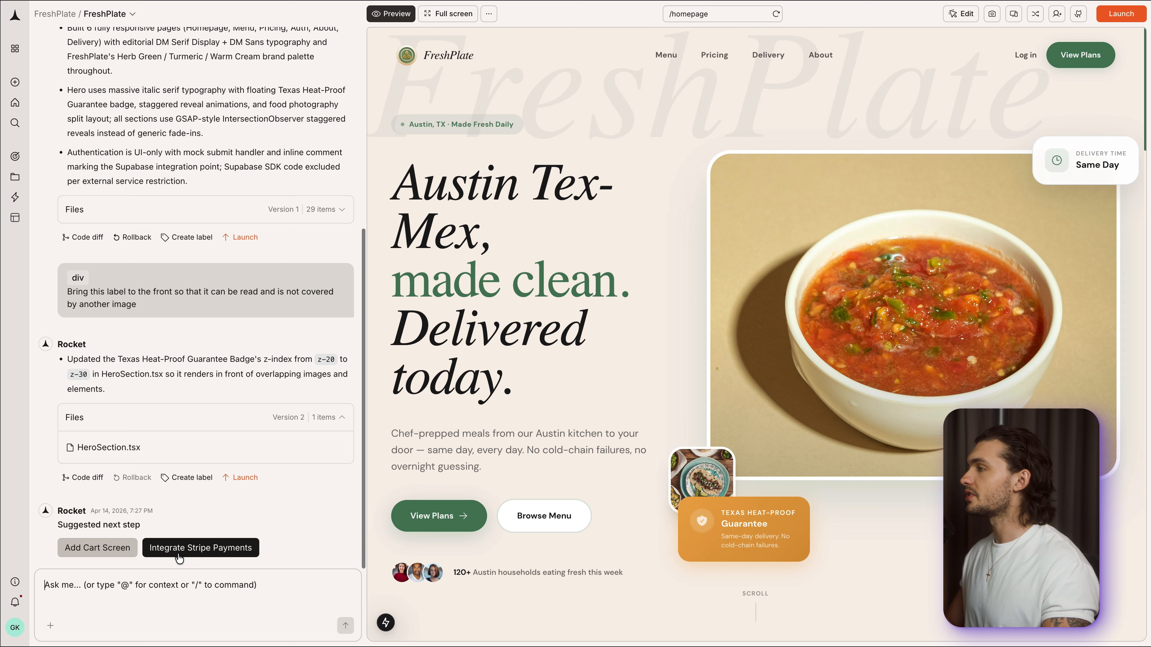
left_click(232, 587)
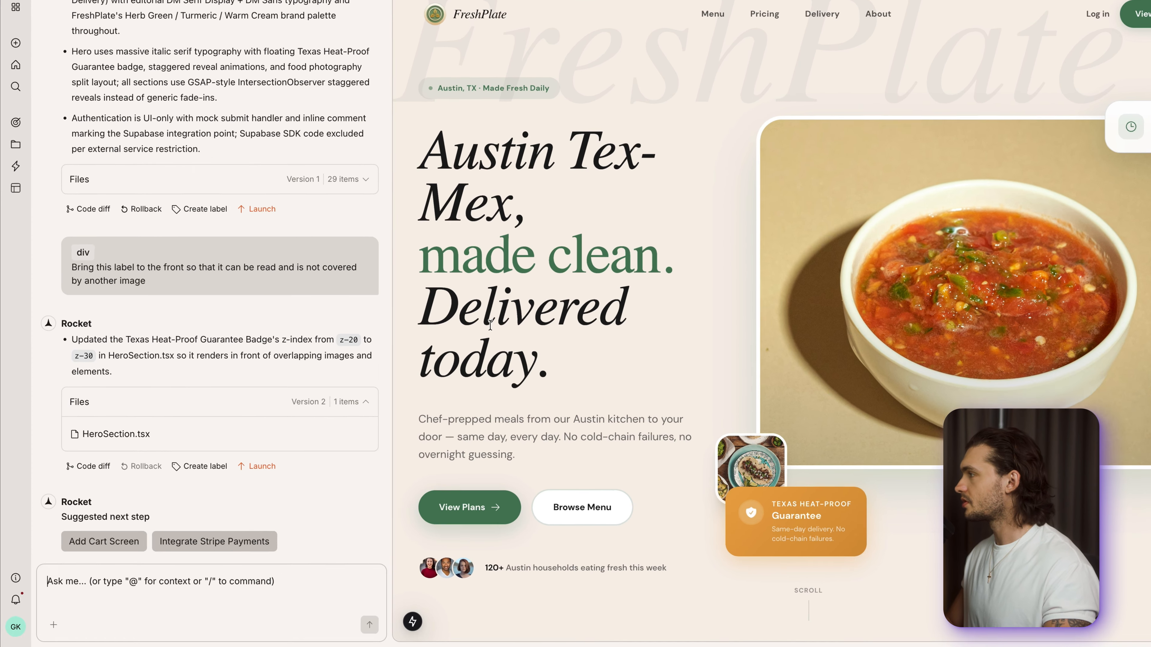
type("/")
mouse_move(104, 396)
mouse_move(227, 240)
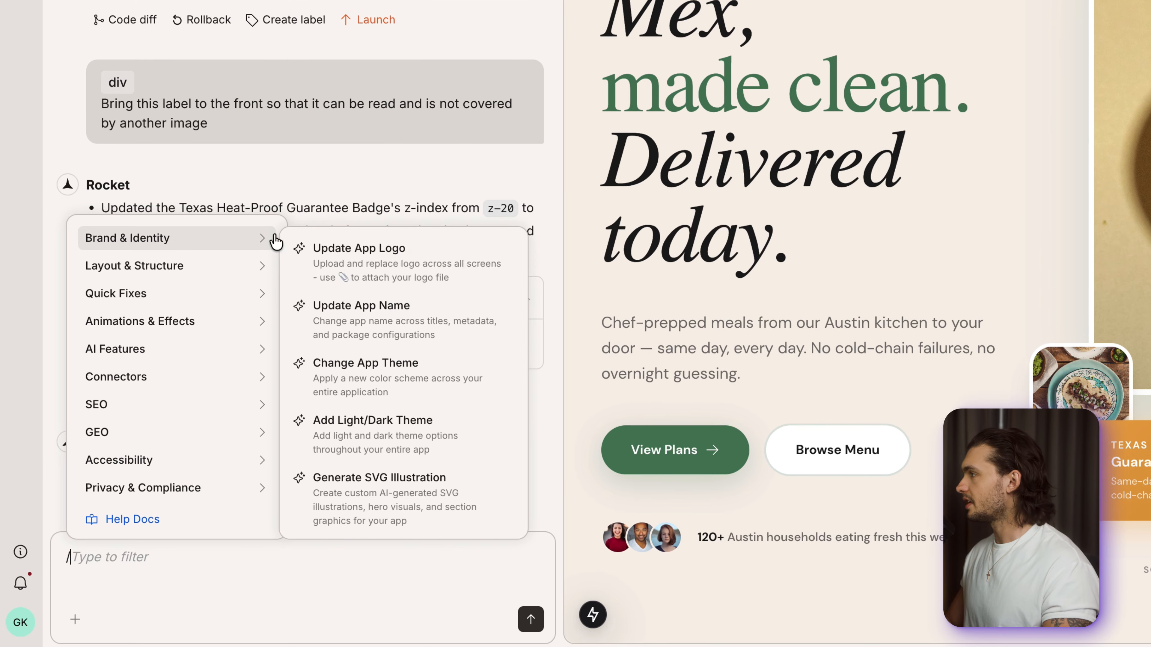
left_click(363, 260)
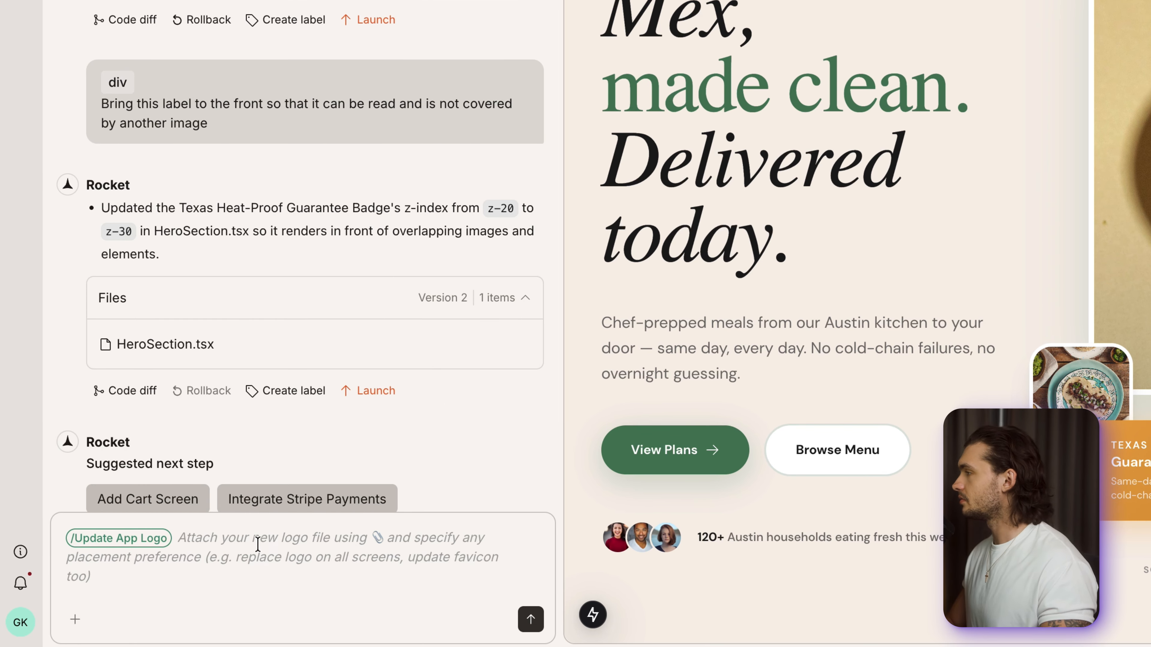
key("BackSpace")
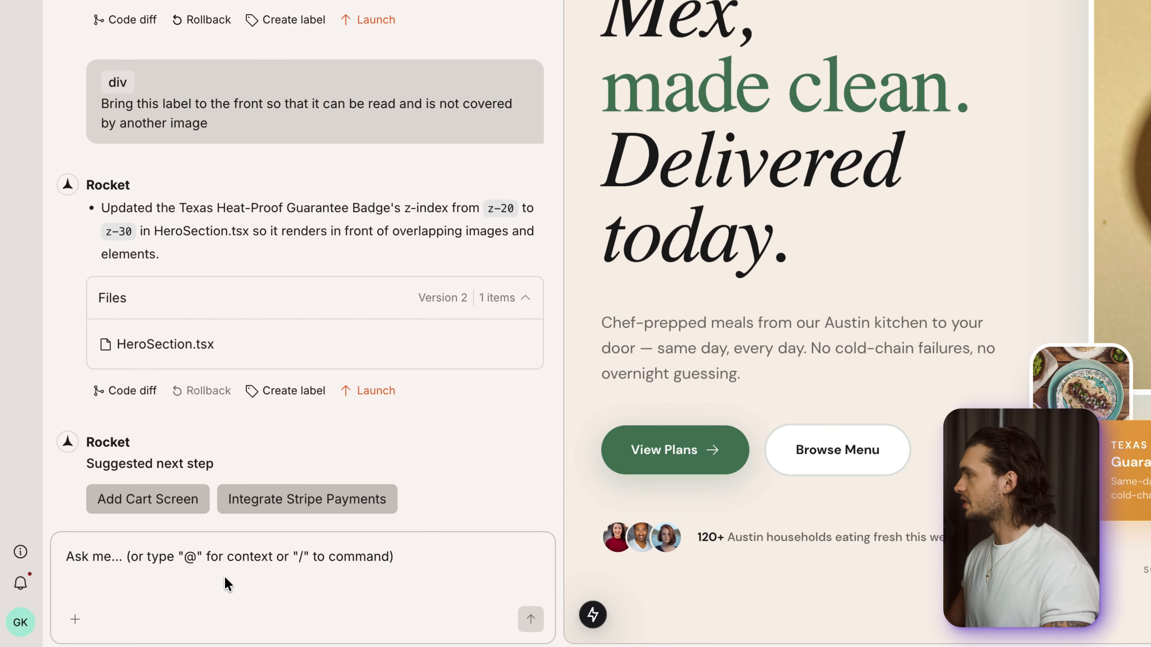
- Send the Add Supabase Authentication command from the Supabase connector to the site builder chat
type("/")
mouse_move(179, 262)
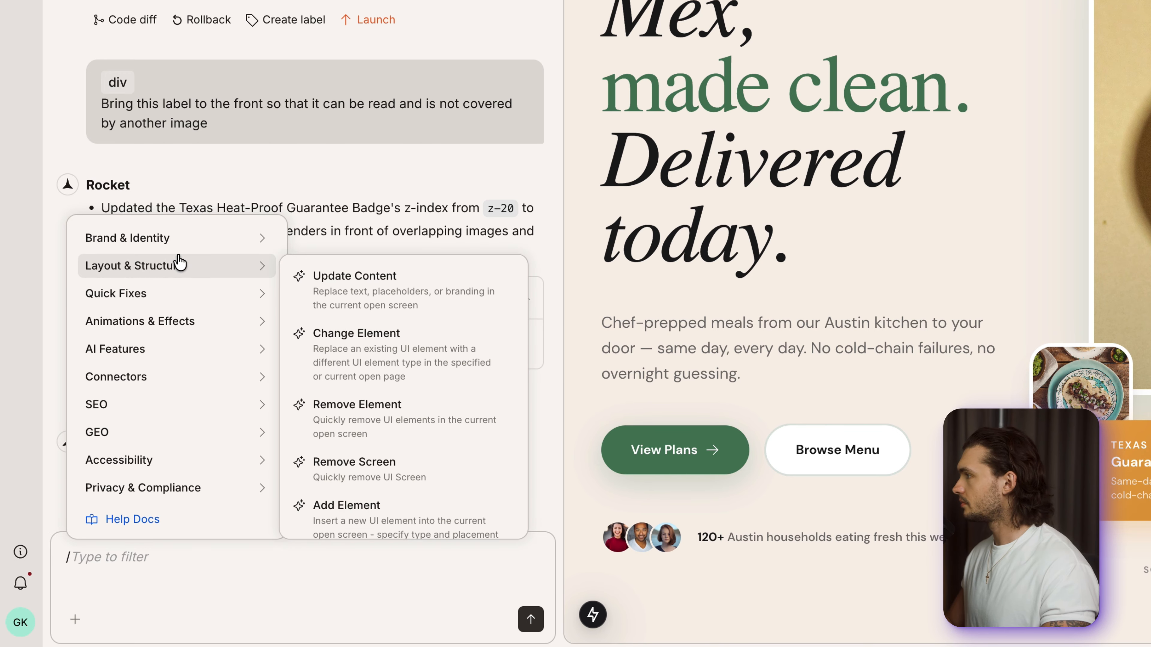
mouse_move(205, 244)
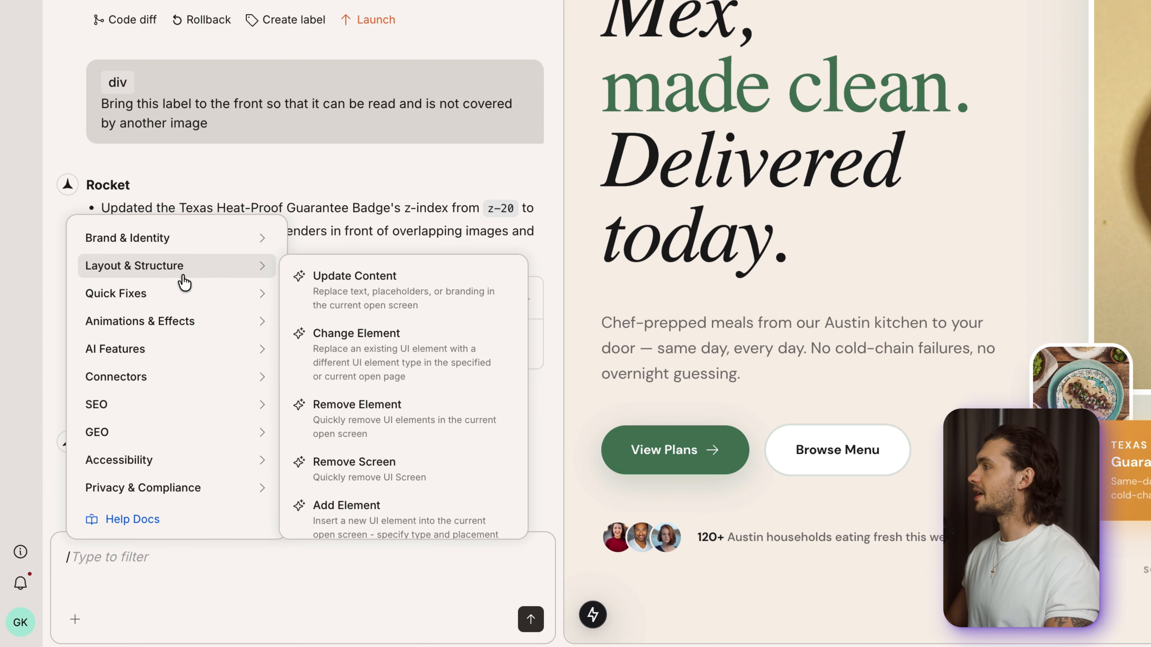
mouse_move(210, 299)
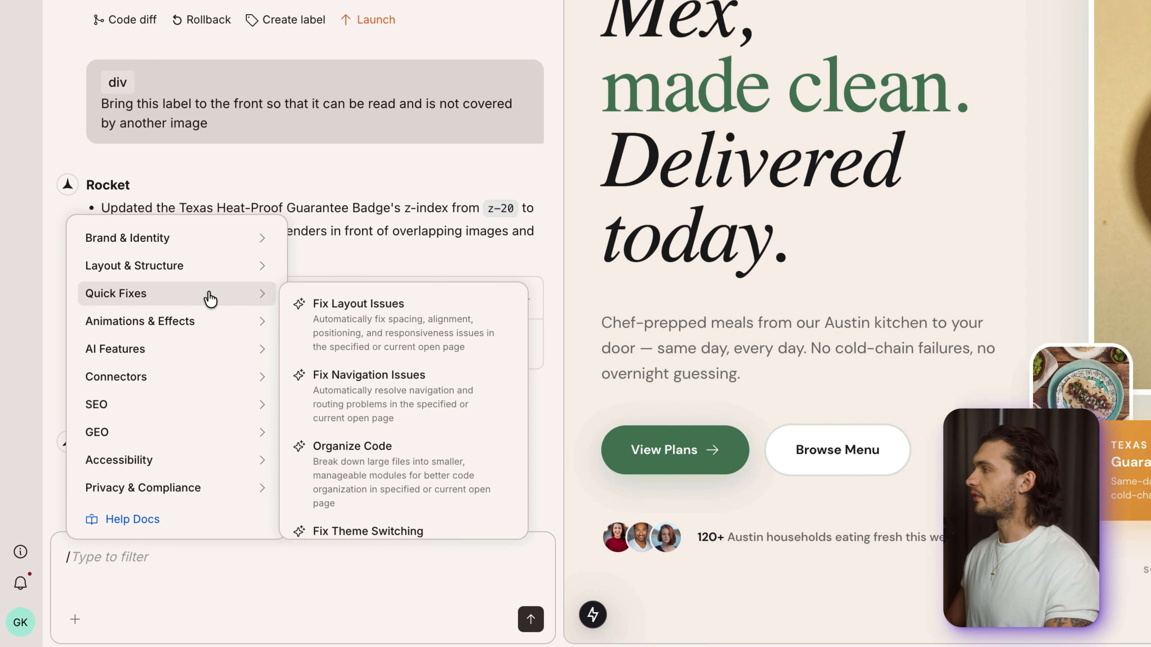
mouse_move(189, 362)
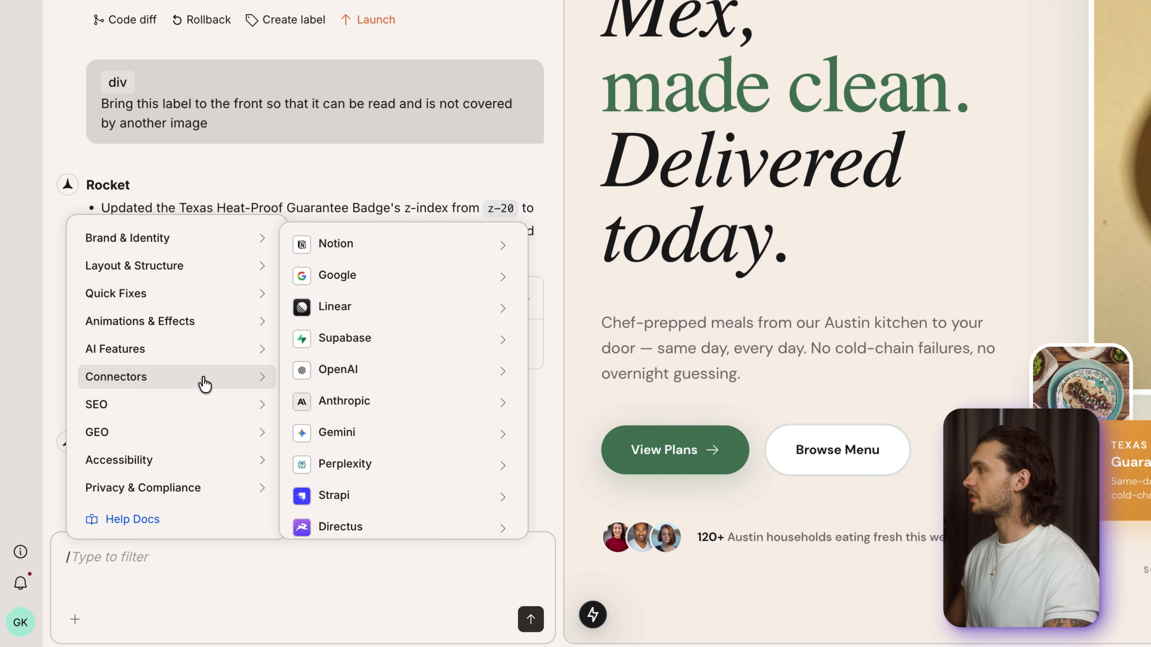
mouse_move(205, 439)
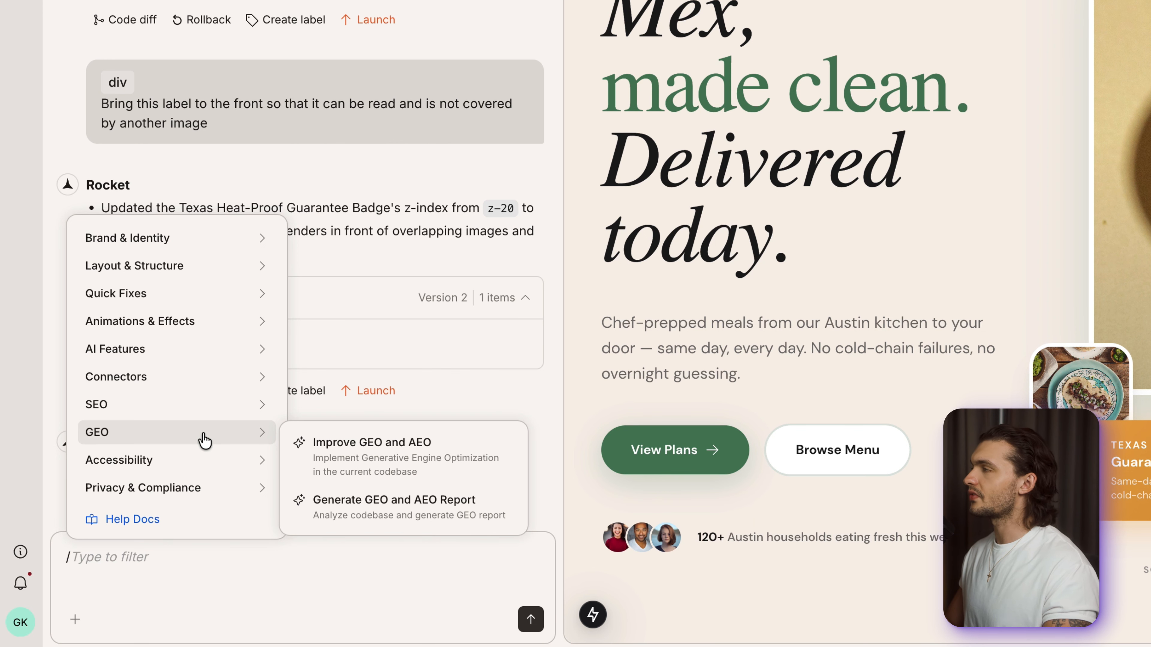
mouse_move(191, 493)
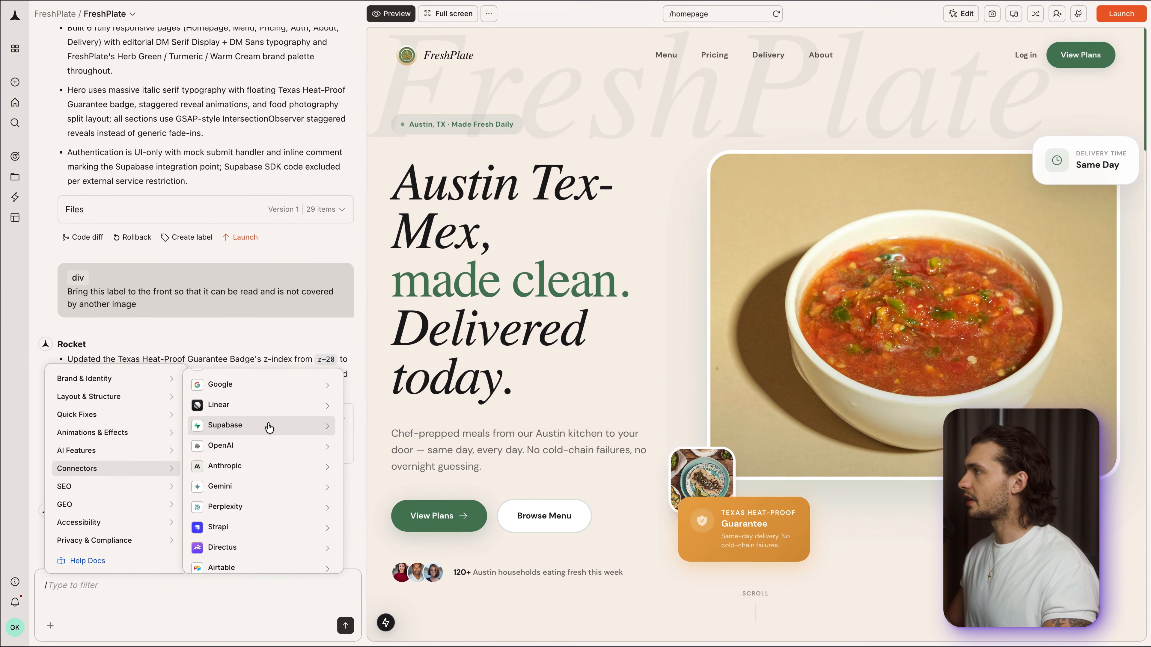
left_click(269, 427)
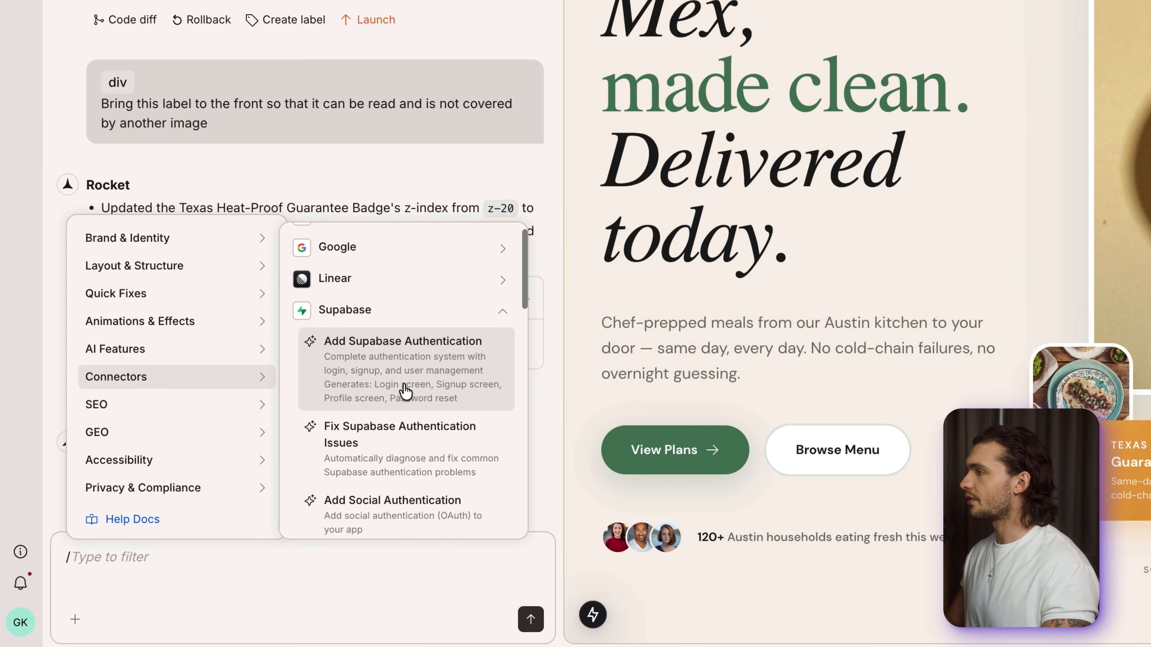
left_click(406, 391)
type("for us")
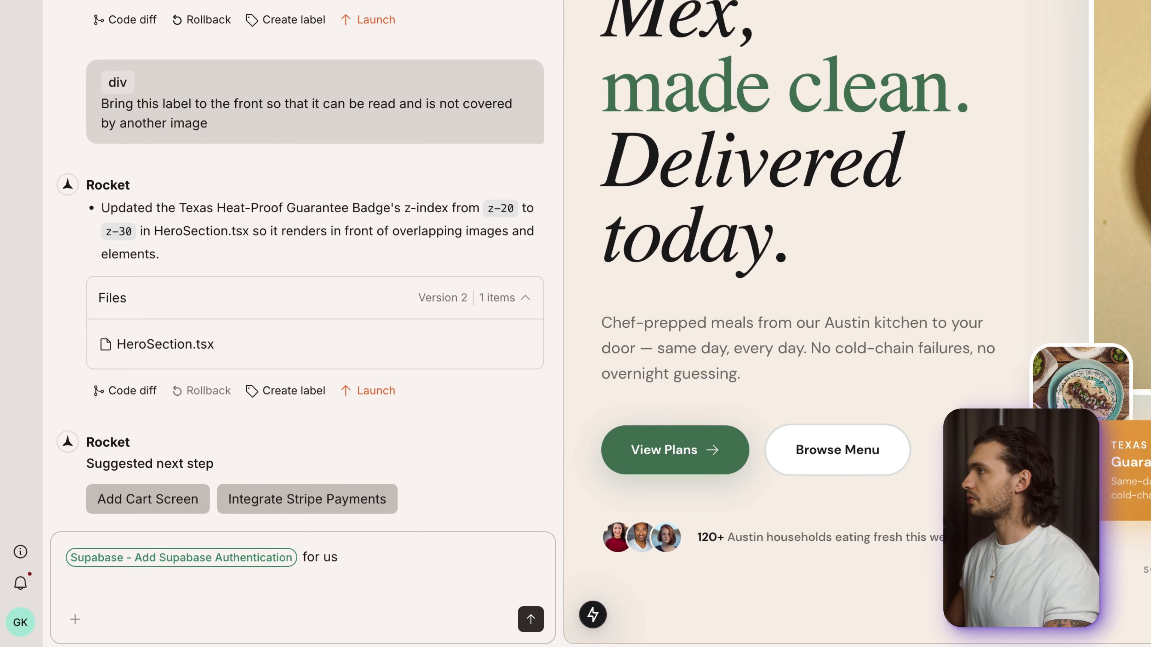
type("ers sign")
key("Return")
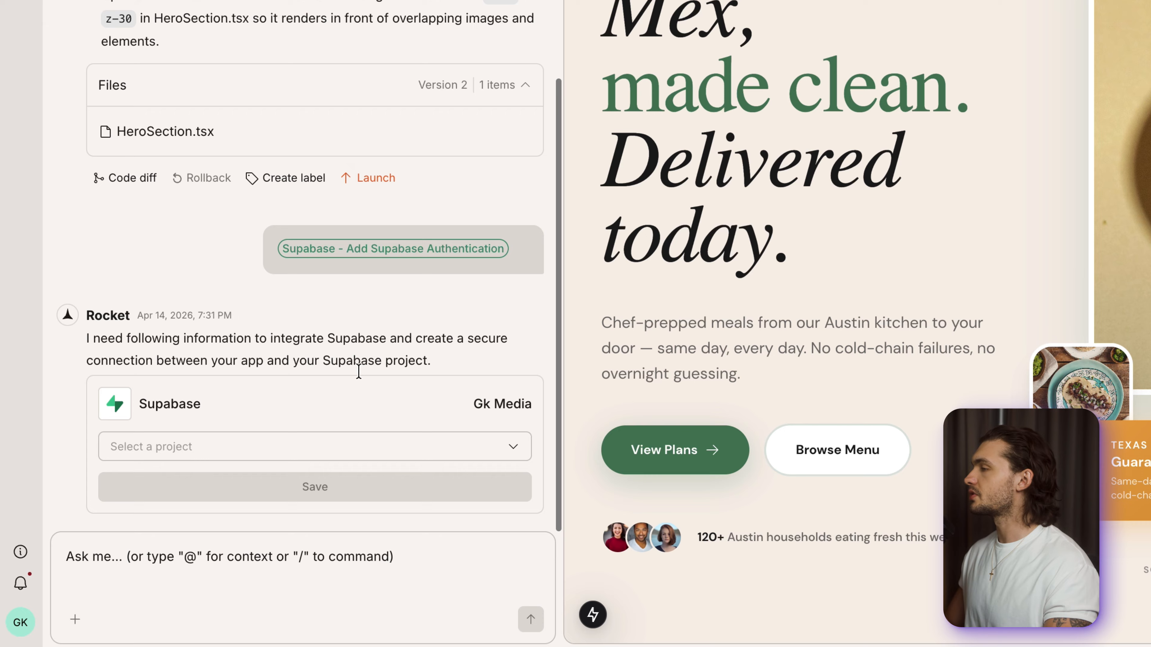
- Create a new Supabase project named fresh-plate with a database password in the West US (North California) region
left_click(281, 456)
scroll(272, 524, "down", 1)
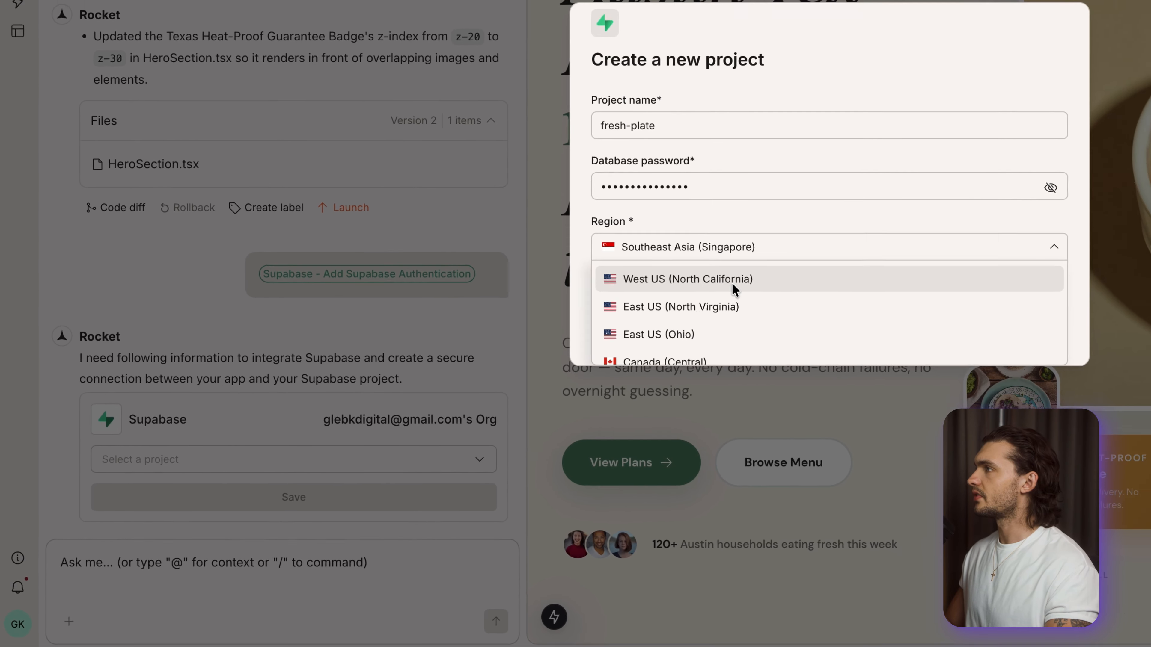
left_click(734, 288)
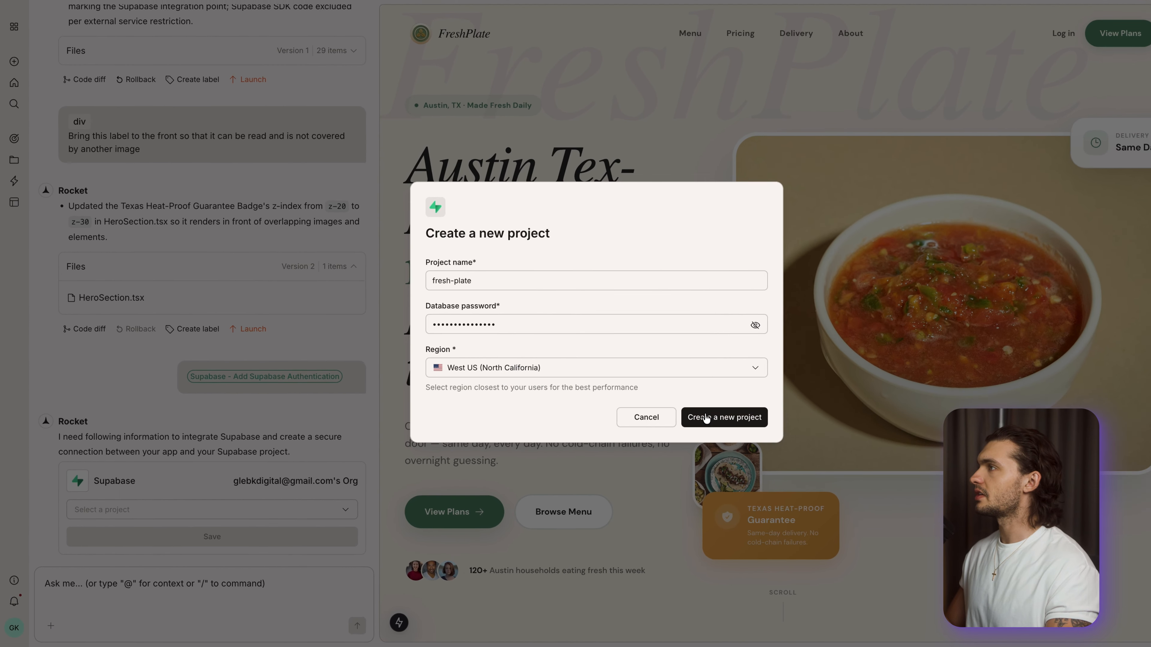
left_click(705, 419)
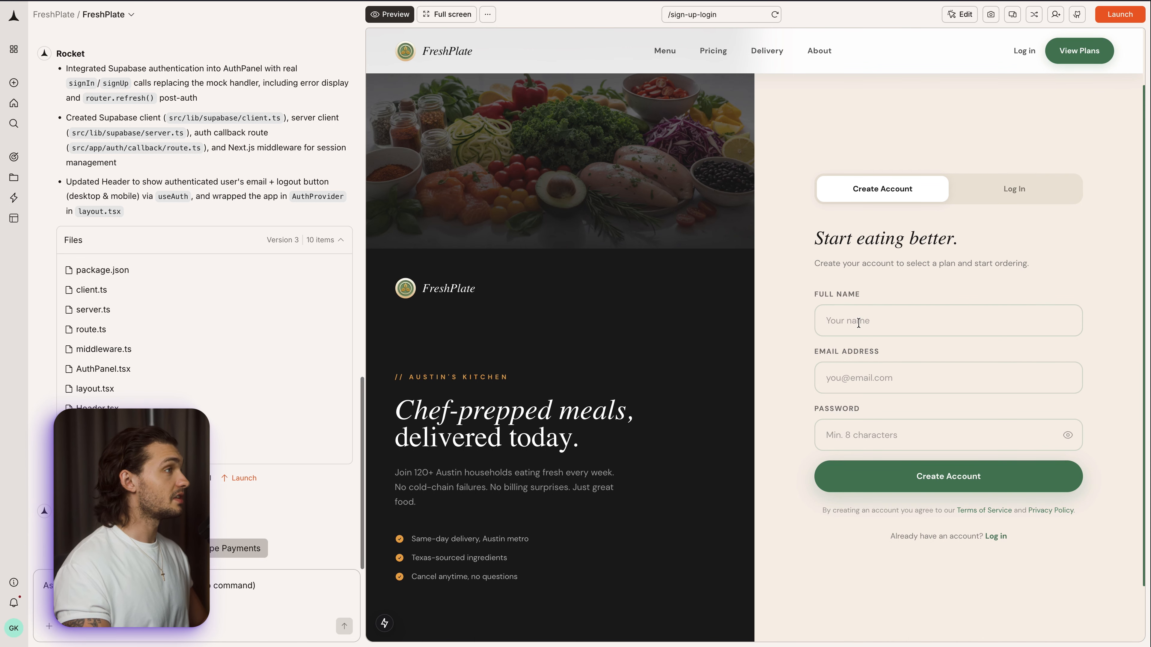
- Fill in the full name, e-mail address and password on the FreshPlate sign-up page to create an account
left_click(875, 326)
type("gleb")
left_click(876, 377)
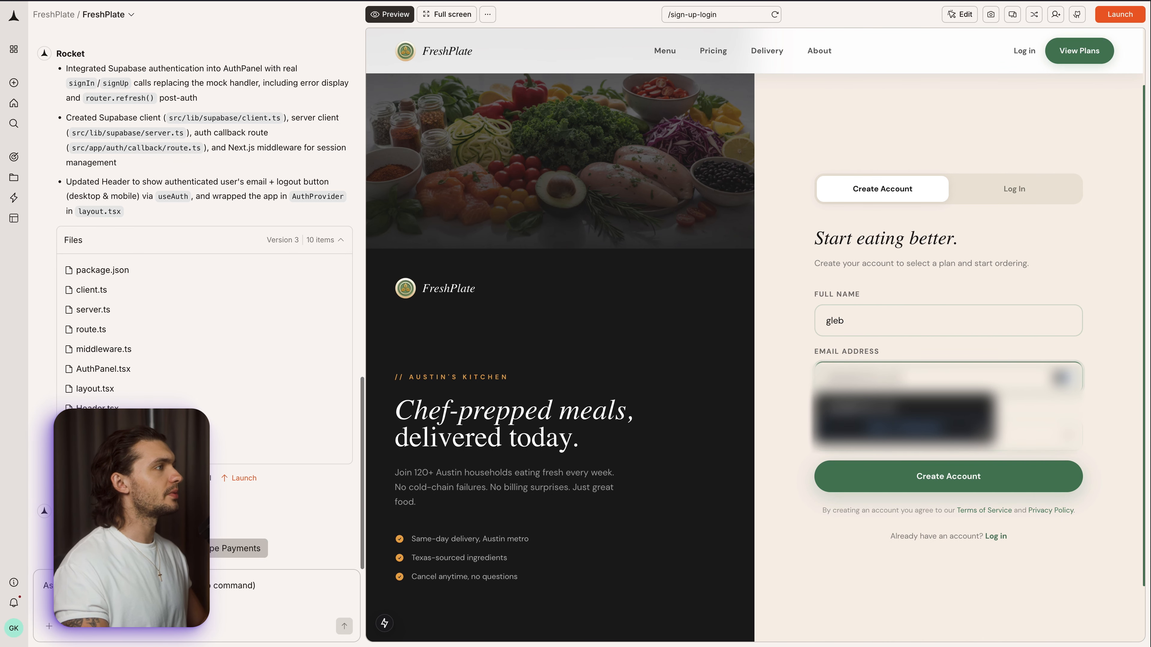
left_click(771, 372)
left_click(916, 429)
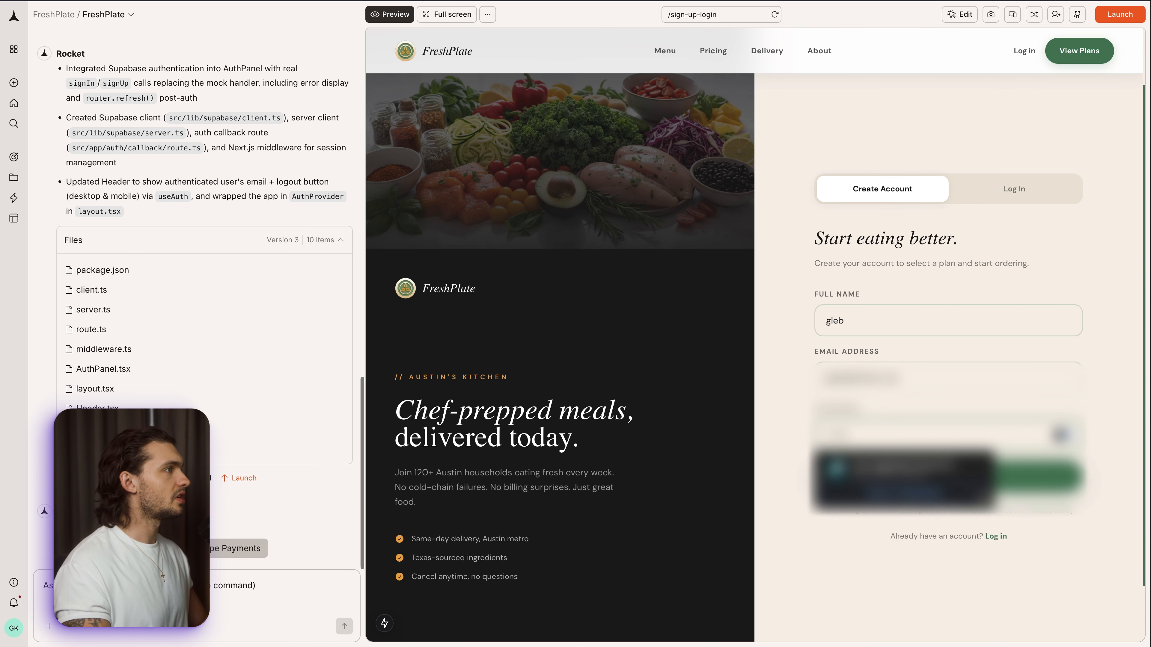
left_click(1083, 458)
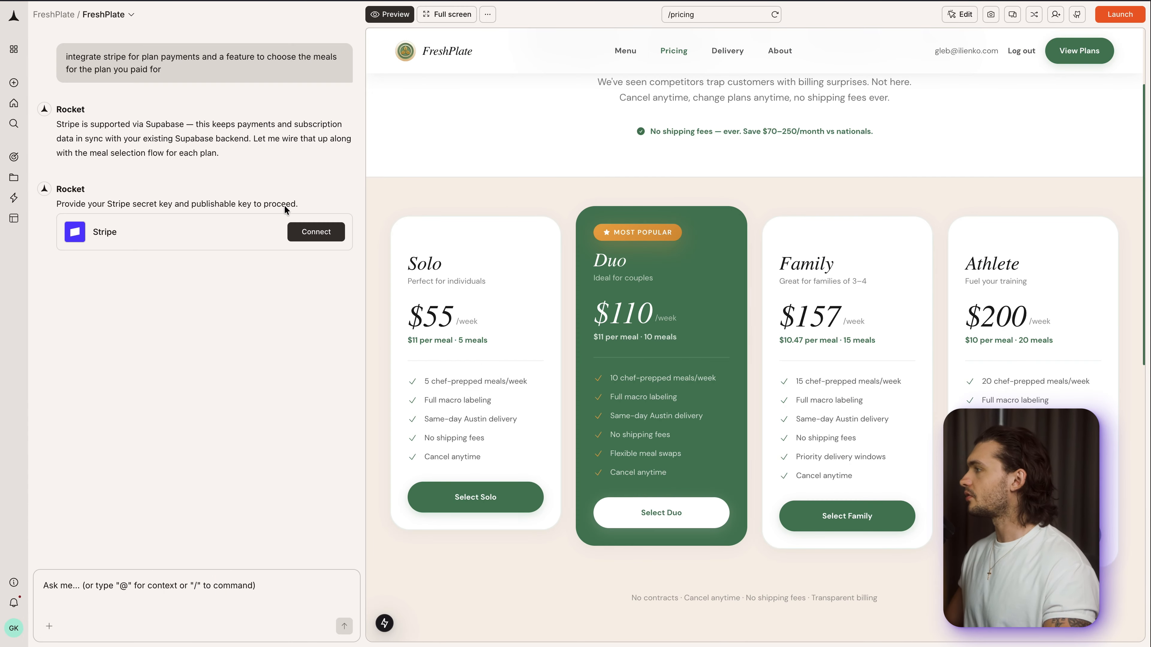
- Connect Stripe with its secret key and publishable key, and push the resulting database changes and edge functions to Supabase
left_click(315, 232)
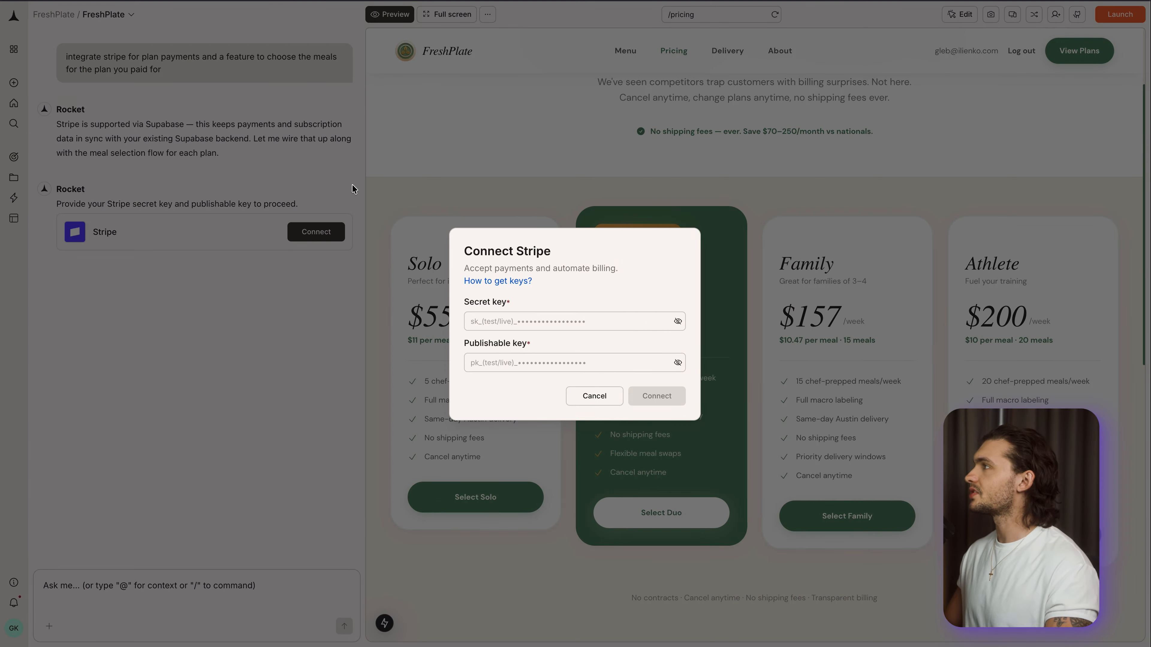
left_click(553, 323)
double_click(508, 383)
left_click(515, 396)
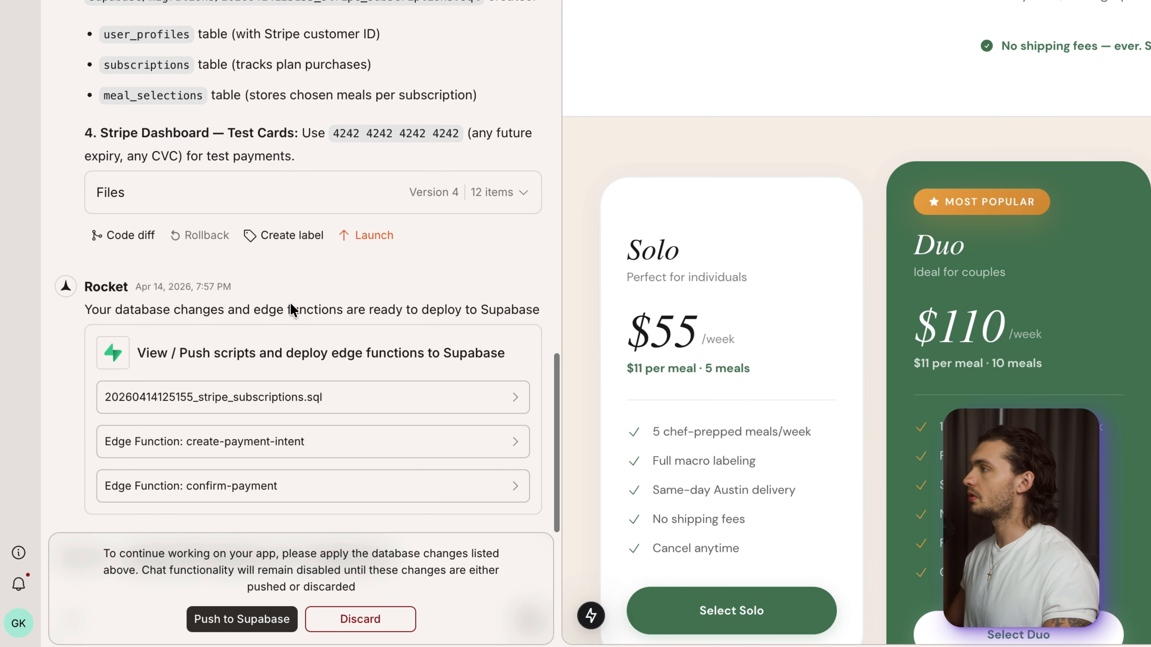
left_click(254, 620)
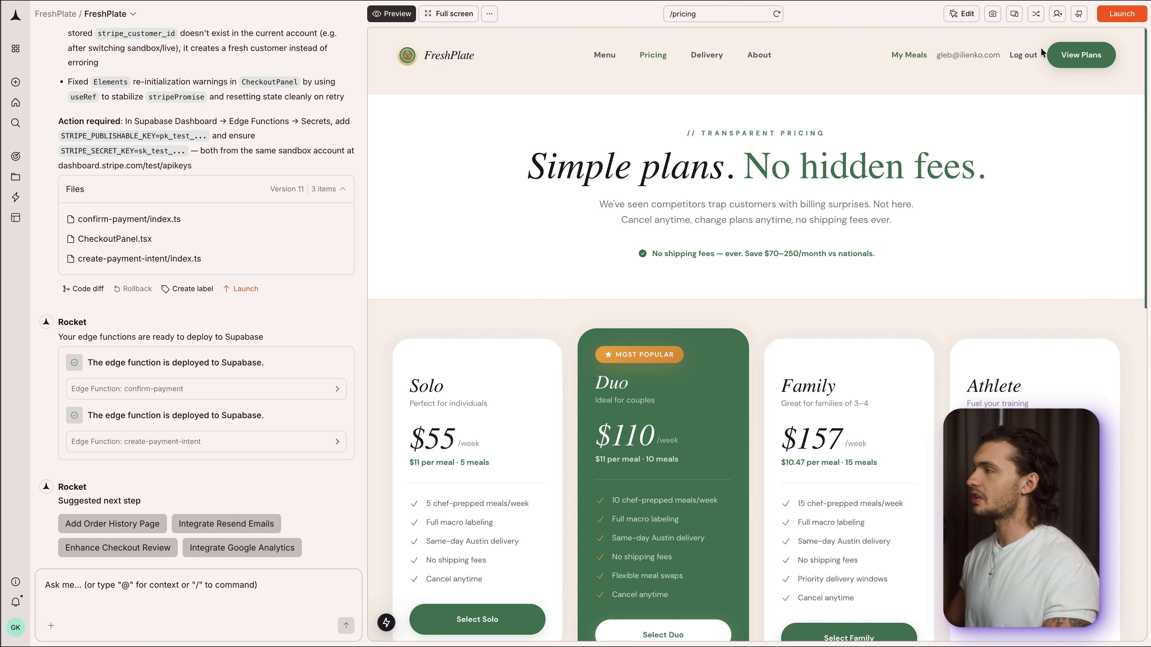
- Show the FreshPlate pricing page in full screen and select the Duo plan for checkout
scroll(748, 171, "down", 2)
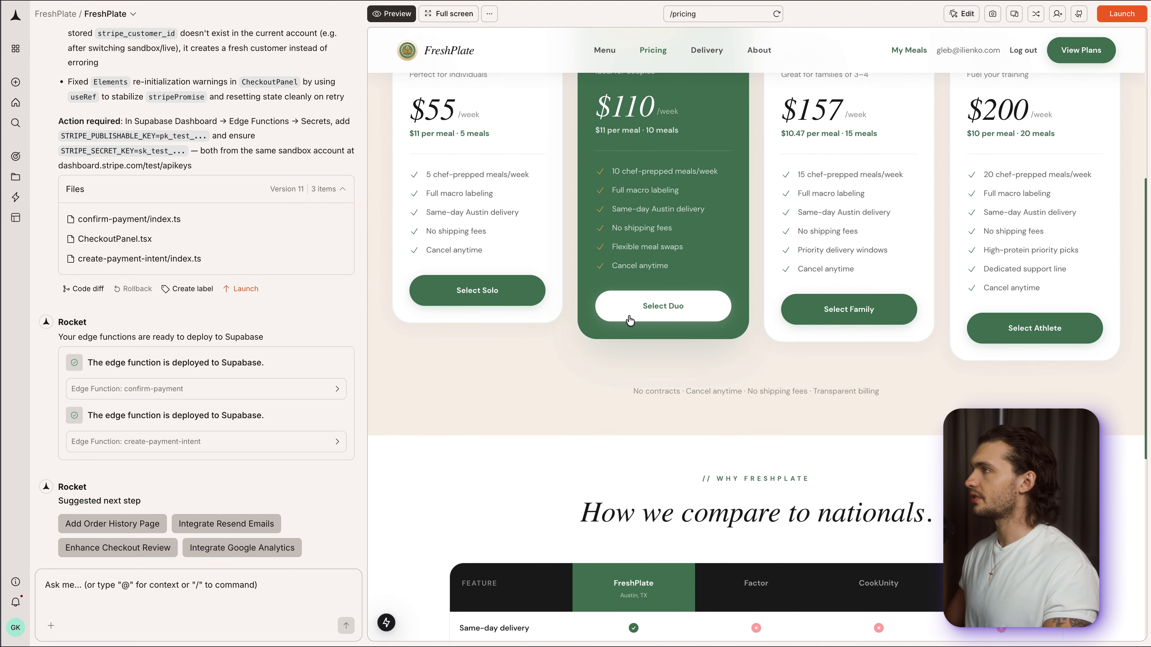
scroll(640, 323, "up", 4)
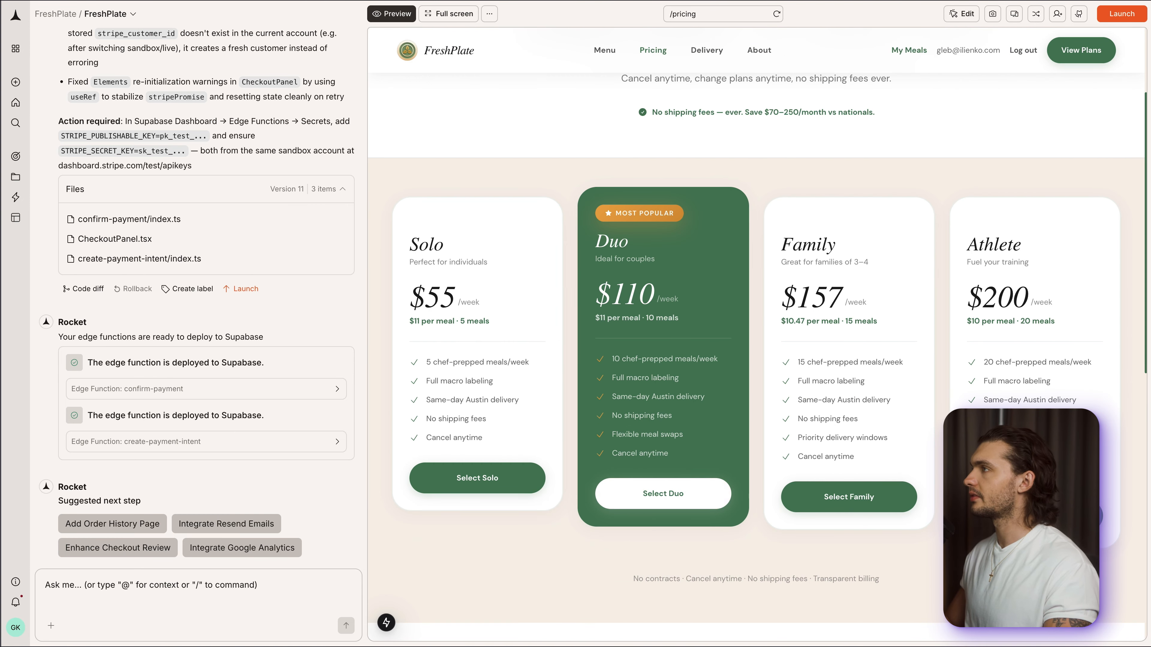
left_click(462, 17)
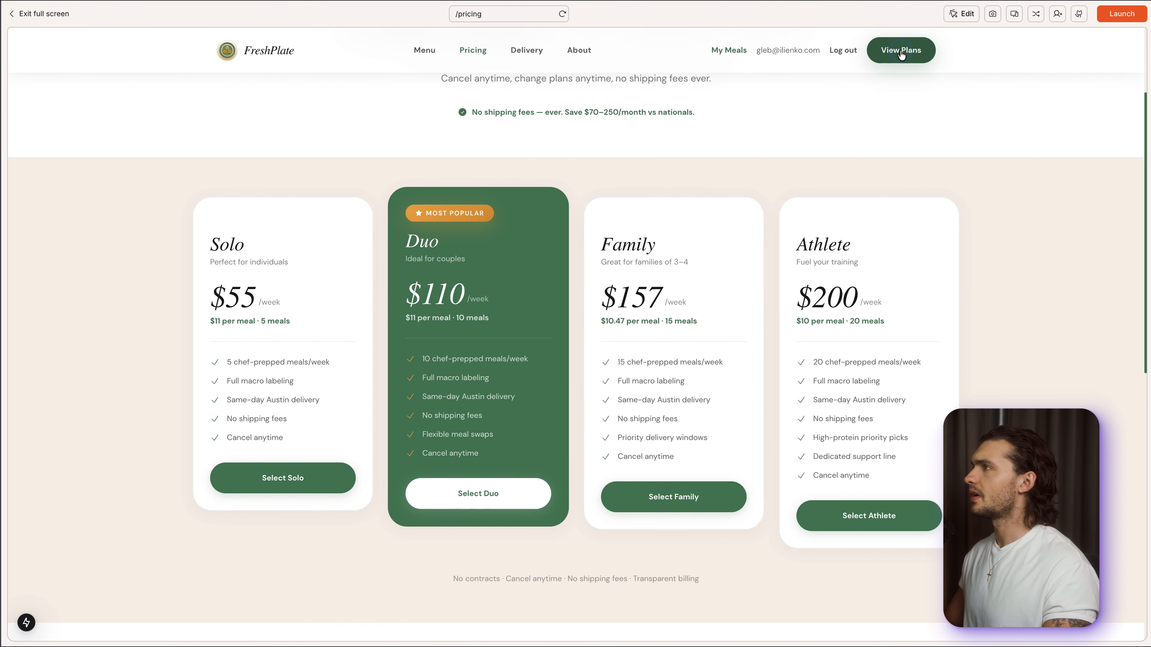
scroll(798, 174, "up", 3)
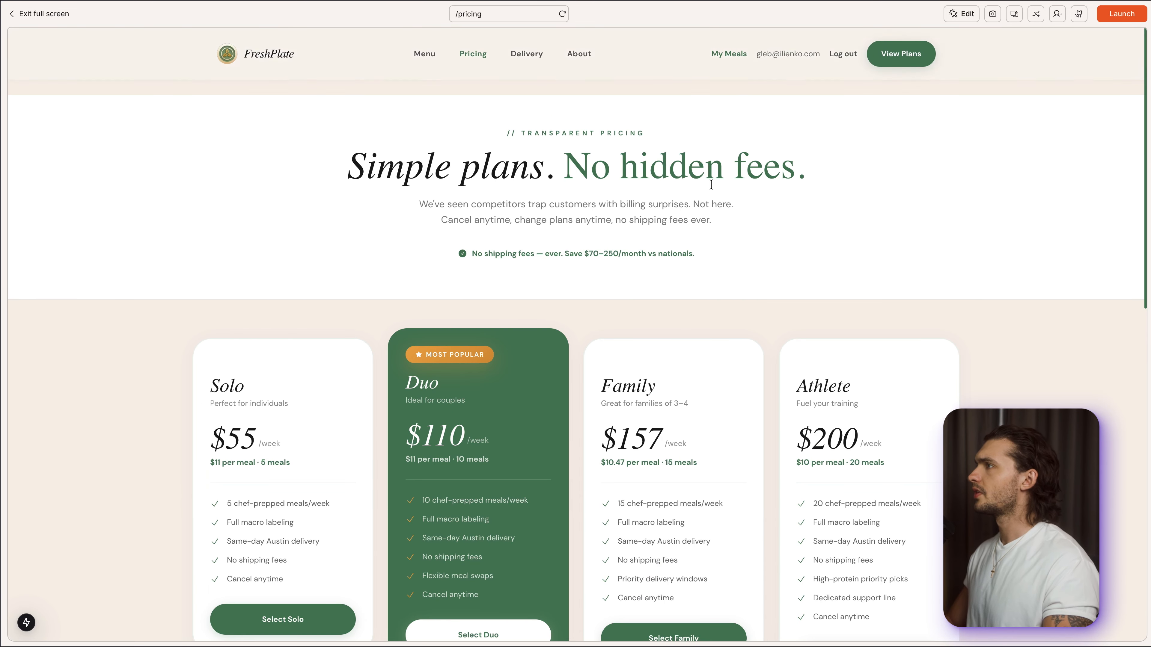
scroll(634, 272, "down", 4)
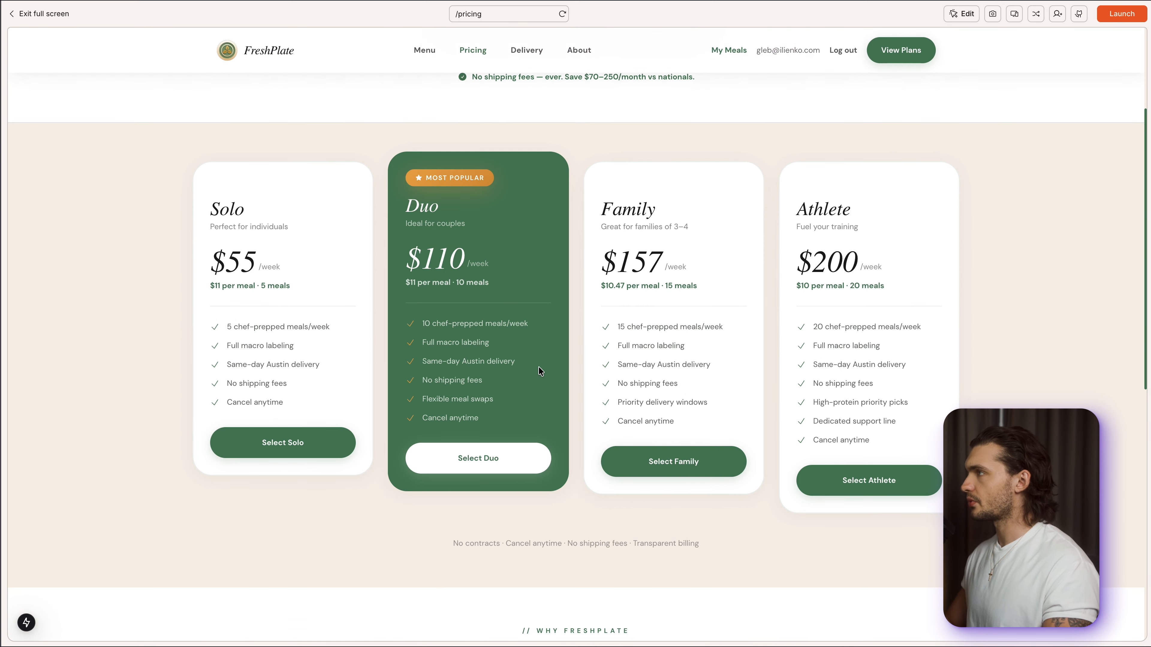
left_click(490, 457)
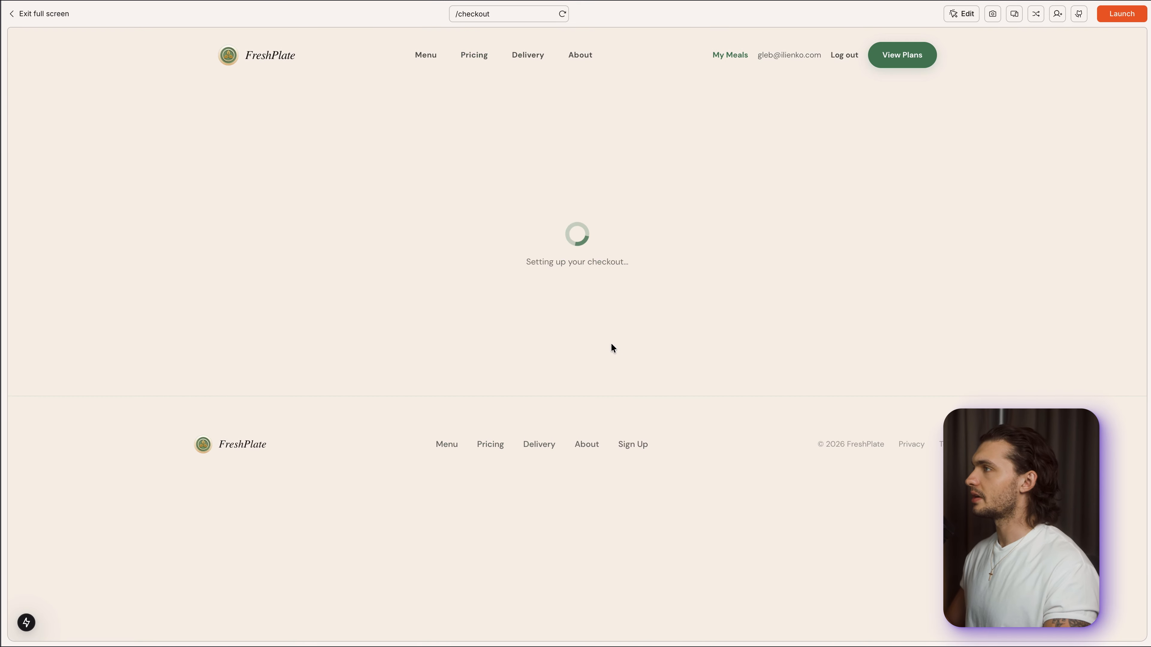
- Complete the Duo plan's card details and ZIP code, pay the $110, and dismiss the offer to save the card
left_click(640, 422)
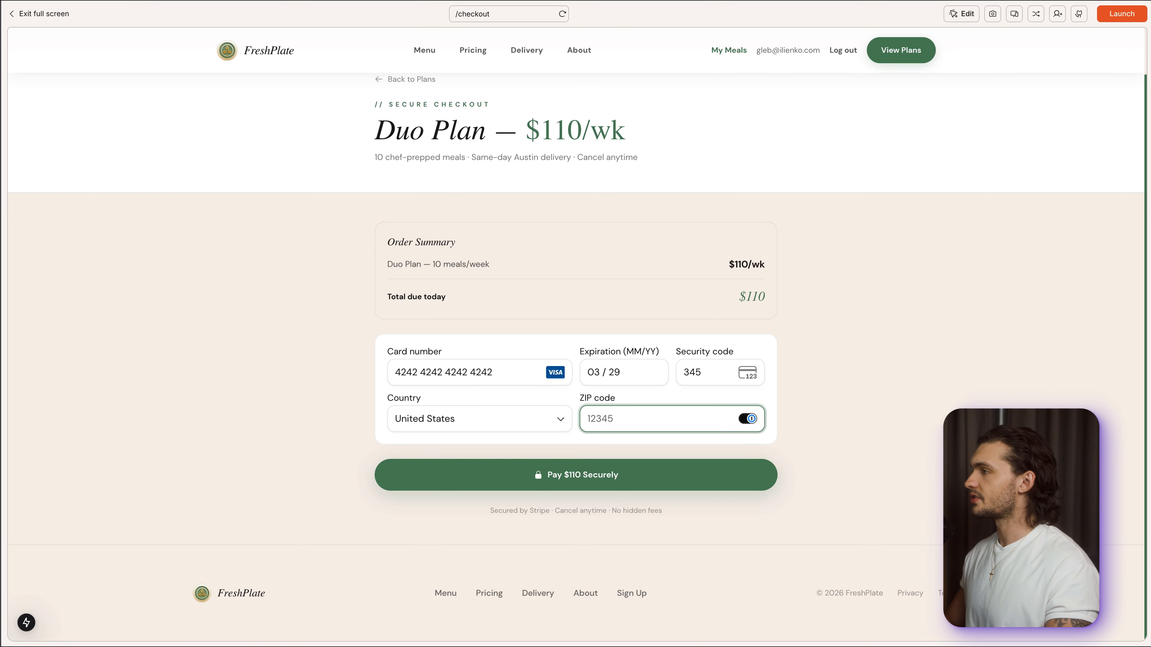
type("90210")
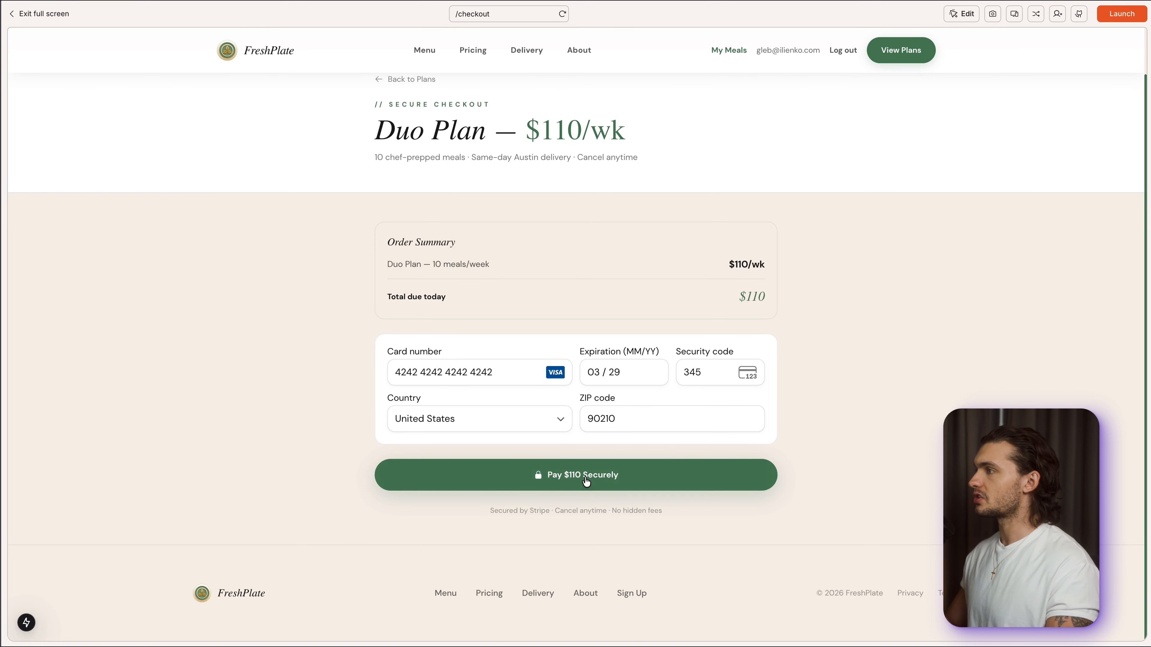
left_click(586, 482)
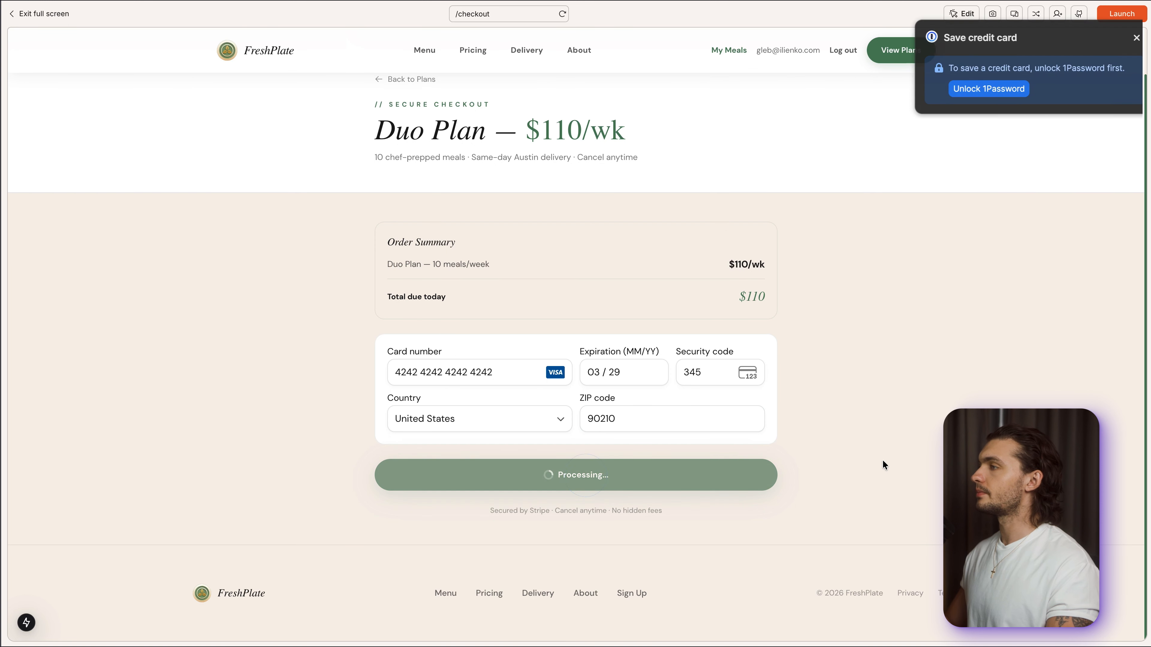
left_click(1115, 38)
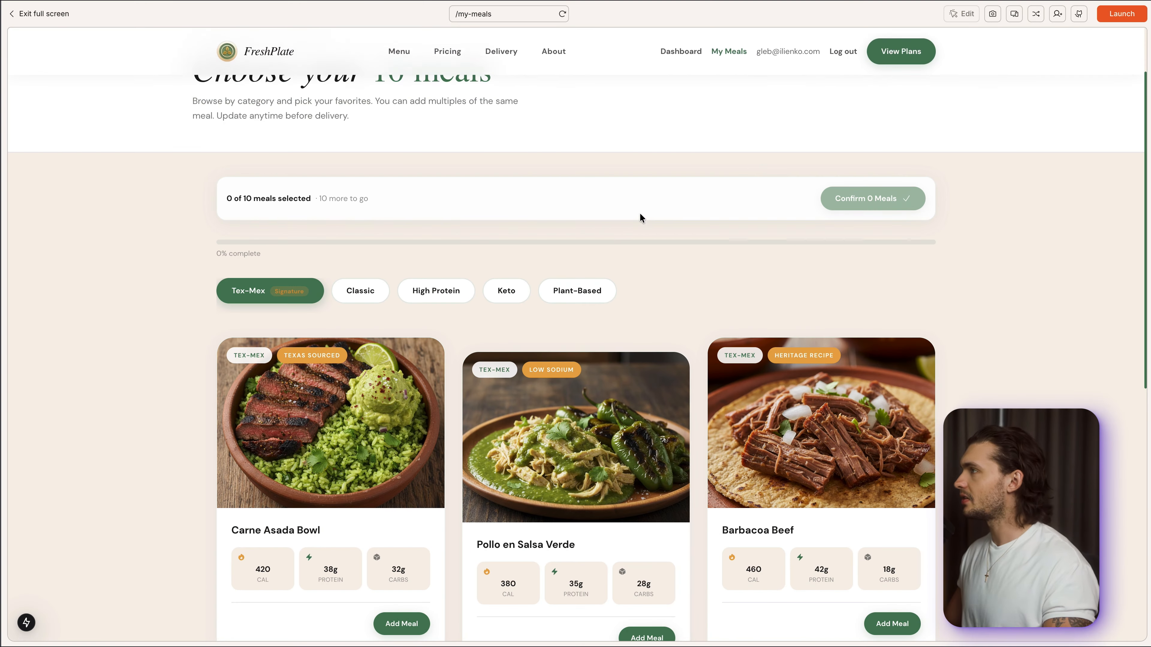
- Add three Carne Asada Bowls and three Barbacoa Beef meals to the Duo plan's meal selection
scroll(640, 217, "down", 3)
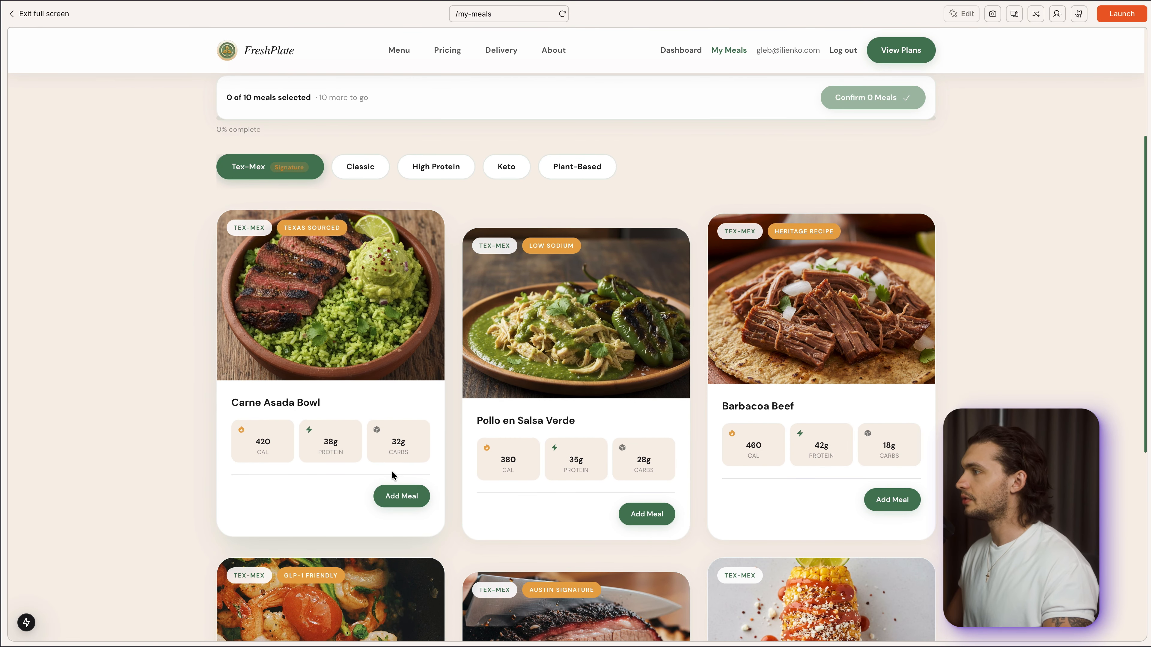
left_click(398, 496)
left_click(284, 504)
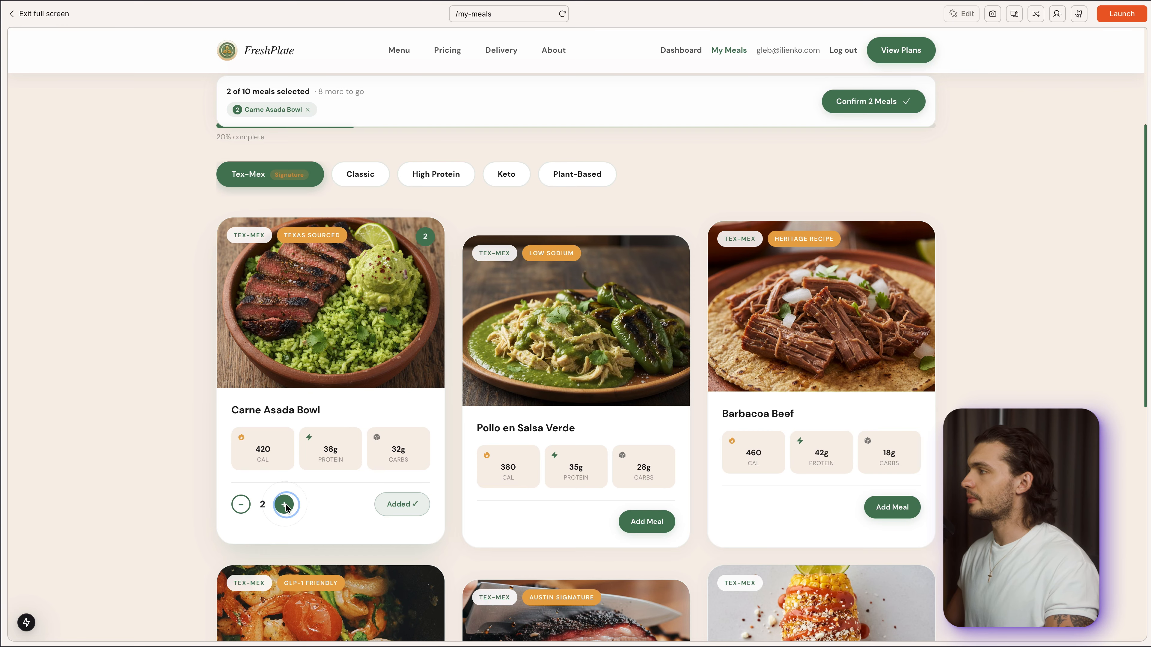
left_click(286, 507)
scroll(861, 317, "down", 4)
left_click(892, 340)
left_click(774, 341)
left_click(775, 341)
- Add one Oak-Smoked Brisket and one Fajita Shrimp to the meal selection
scroll(770, 362, "down", 5)
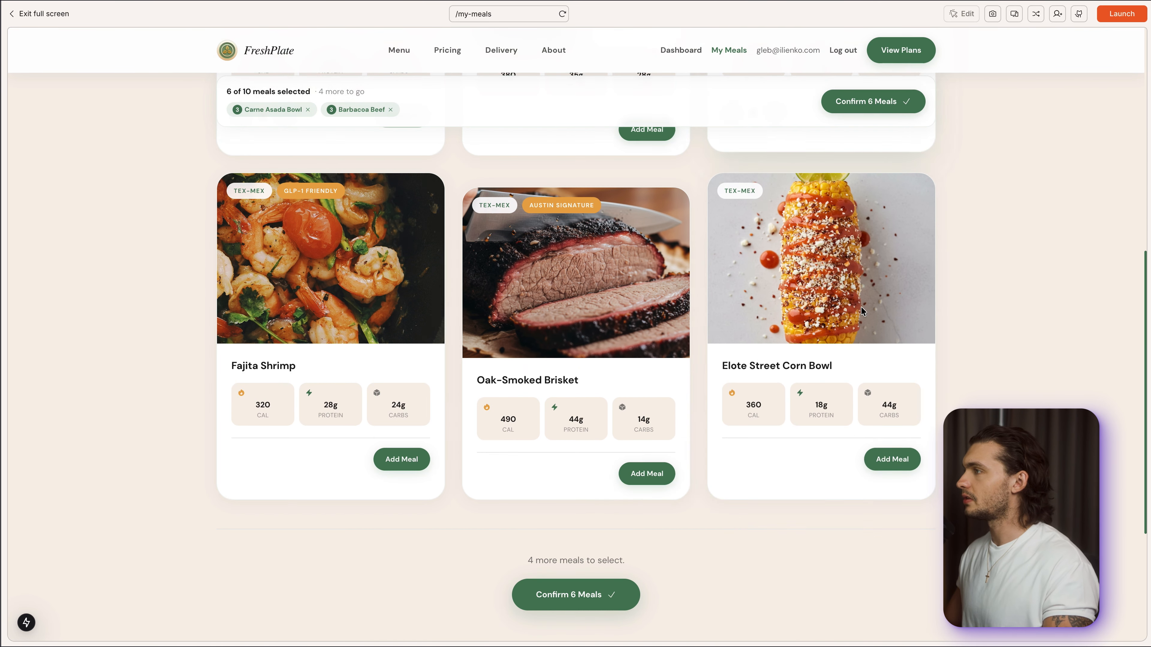
left_click(627, 472)
left_click(403, 459)
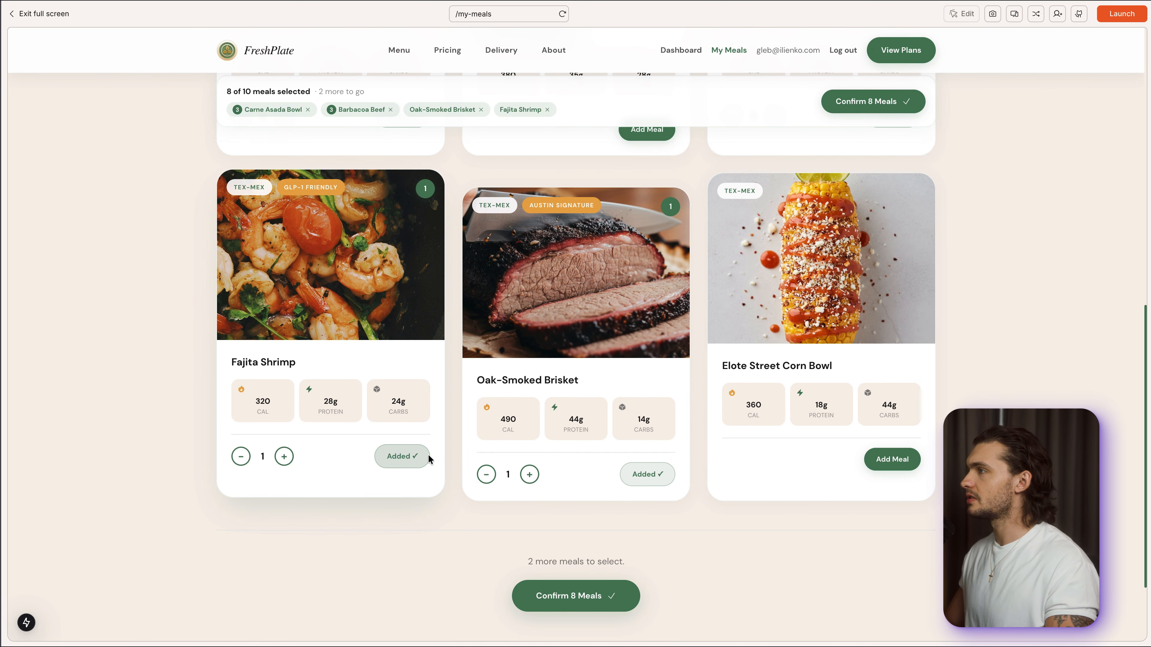
- Add two Pollo en Salsa Verde to the meal selection and confirm the 10 meals
scroll(429, 459, "up", 8)
scroll(827, 506, "down", 5)
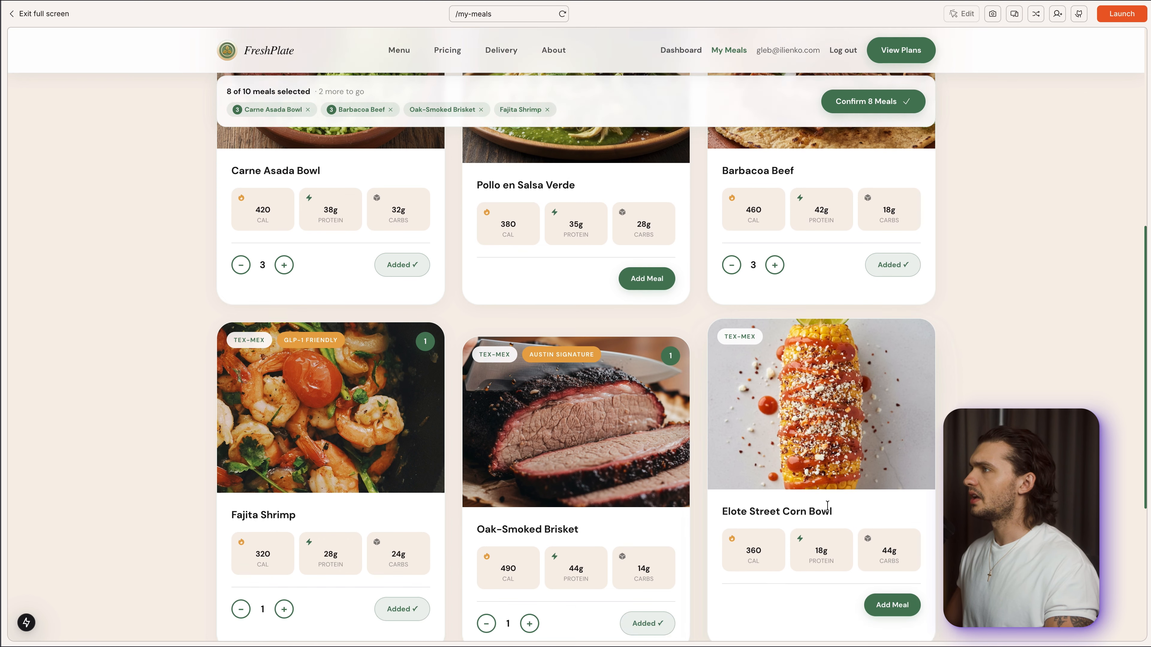
scroll(827, 505, "up", 1)
left_click(663, 318)
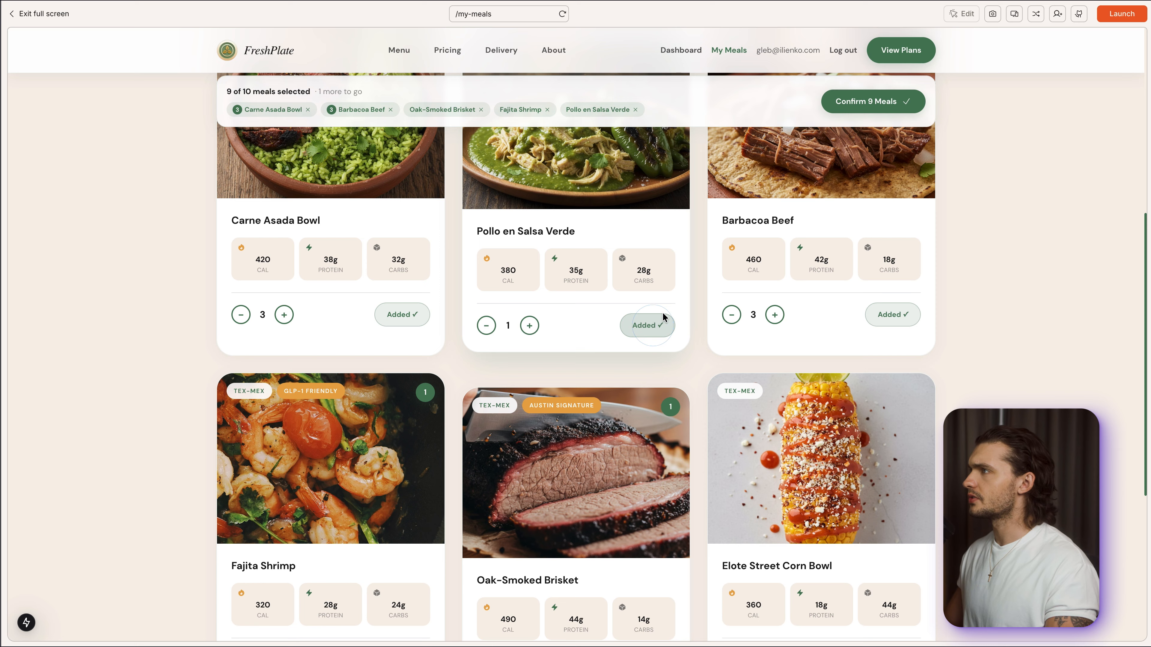
left_click(534, 327)
left_click(890, 291)
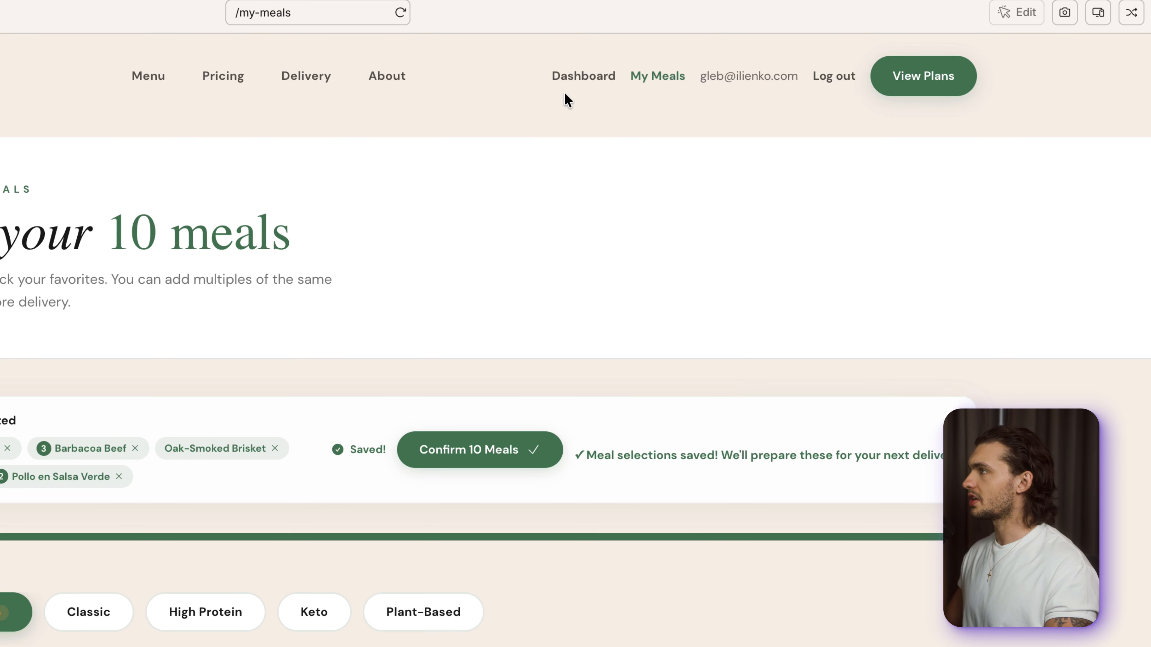
- Open the subscription dashboard and review the plan summary, this week's meals, order timeline and plan details
left_click(581, 76)
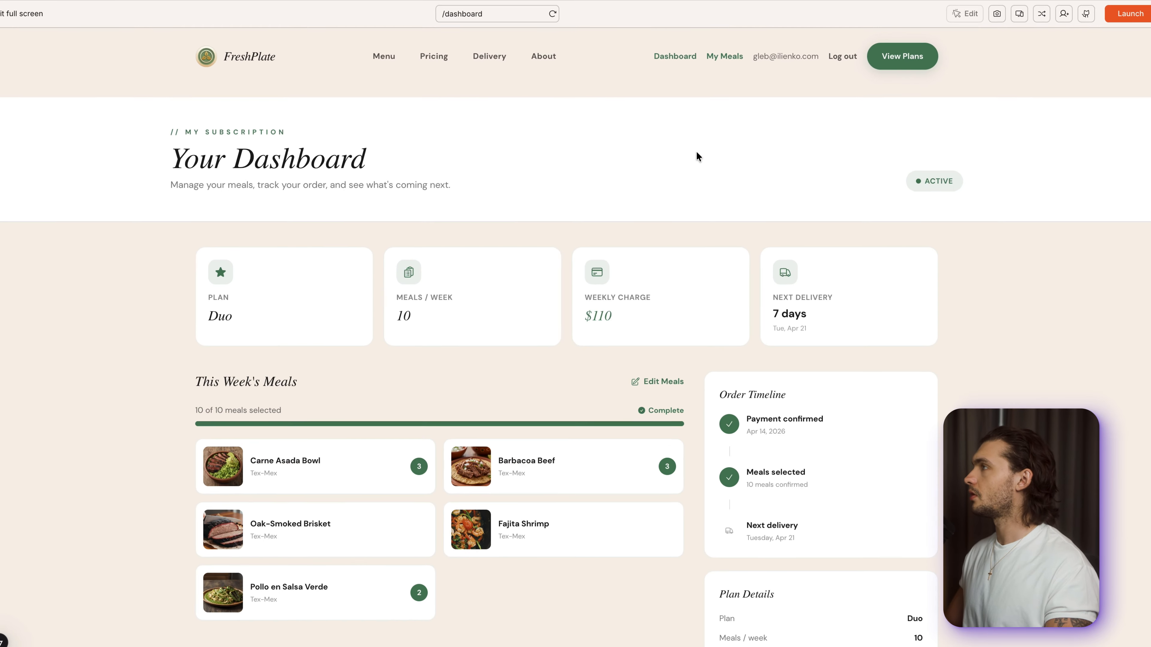
scroll(680, 177, "down", 5)
left_click_drag(212, 225, 385, 224)
left_click(385, 224)
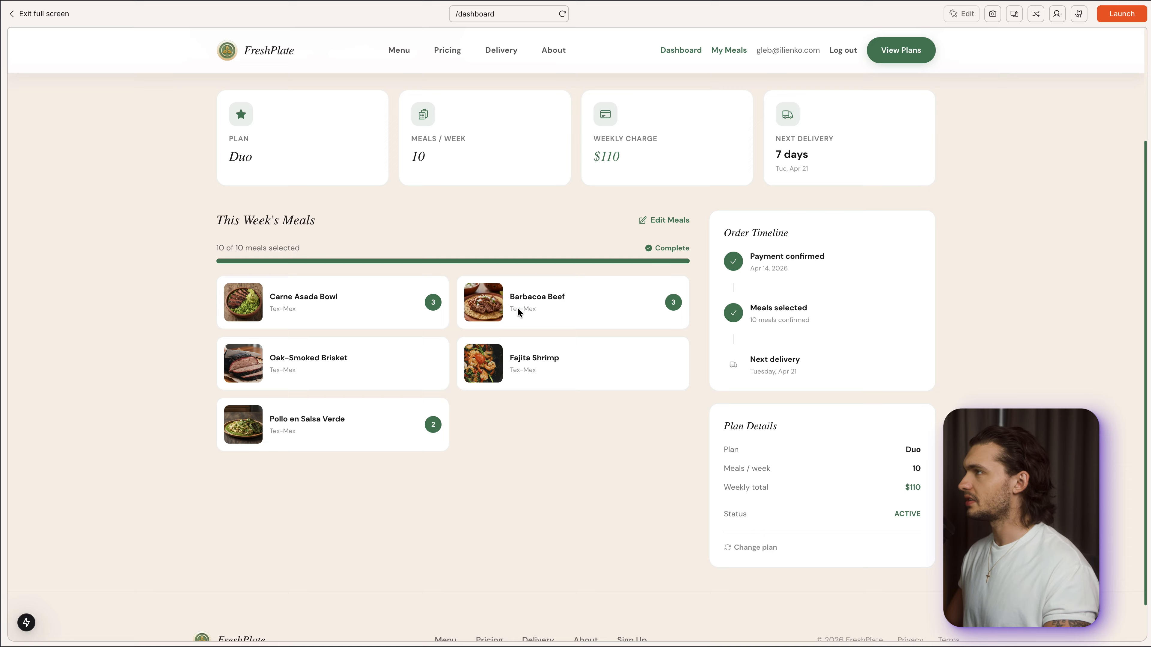
scroll(518, 311, "down", 1)
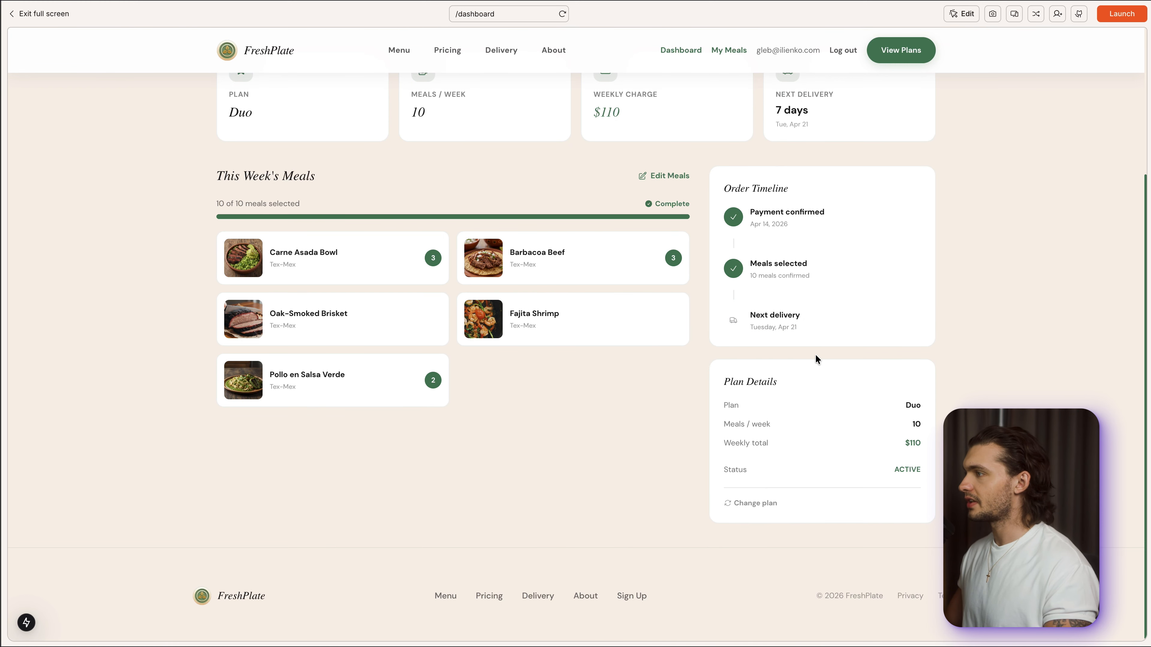
scroll(804, 306, "up", 8)
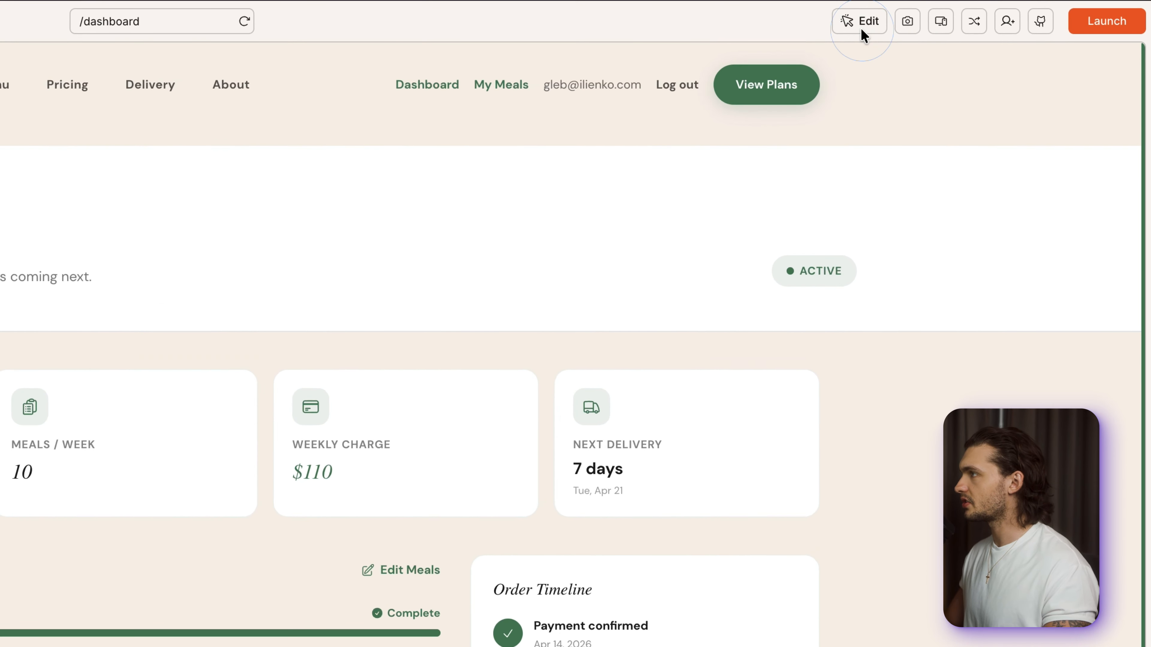
- Use visual edits to set the "This Week's Meals" dashboard heading to size 30 and bold
left_click(963, 14)
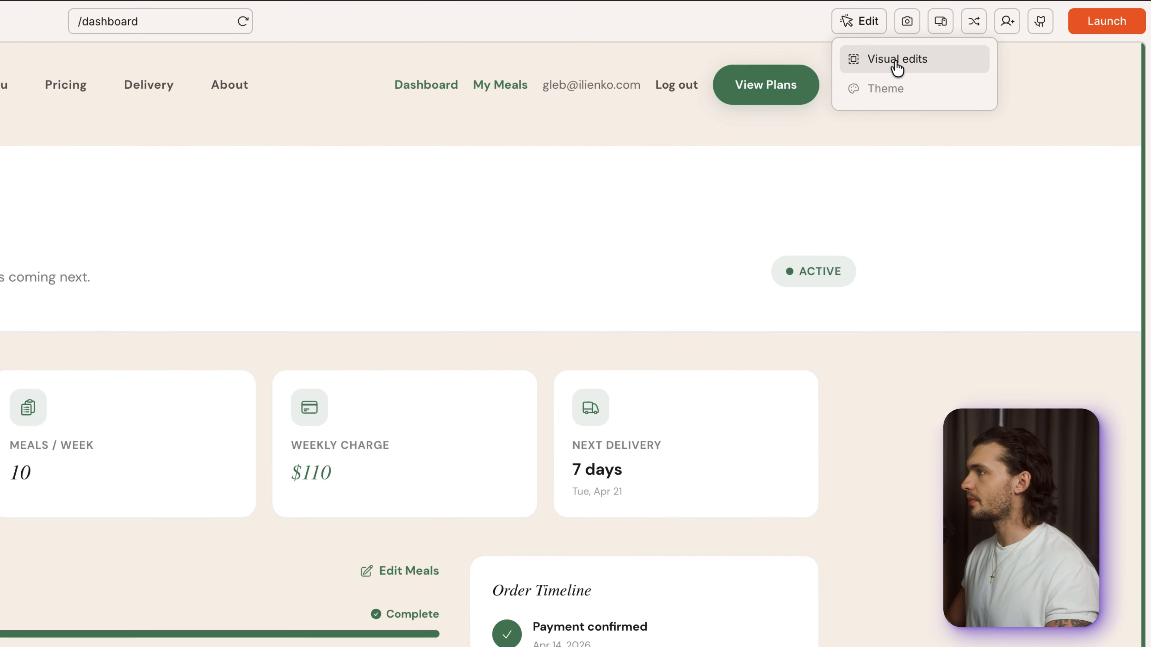
left_click(895, 61)
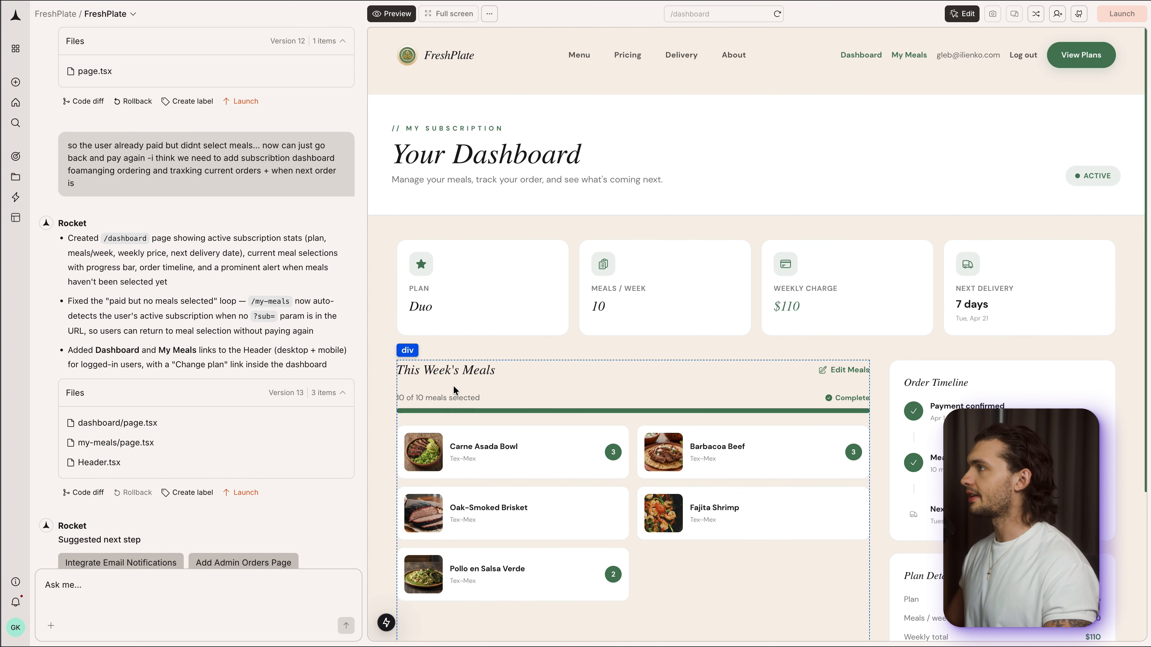
left_click(433, 372)
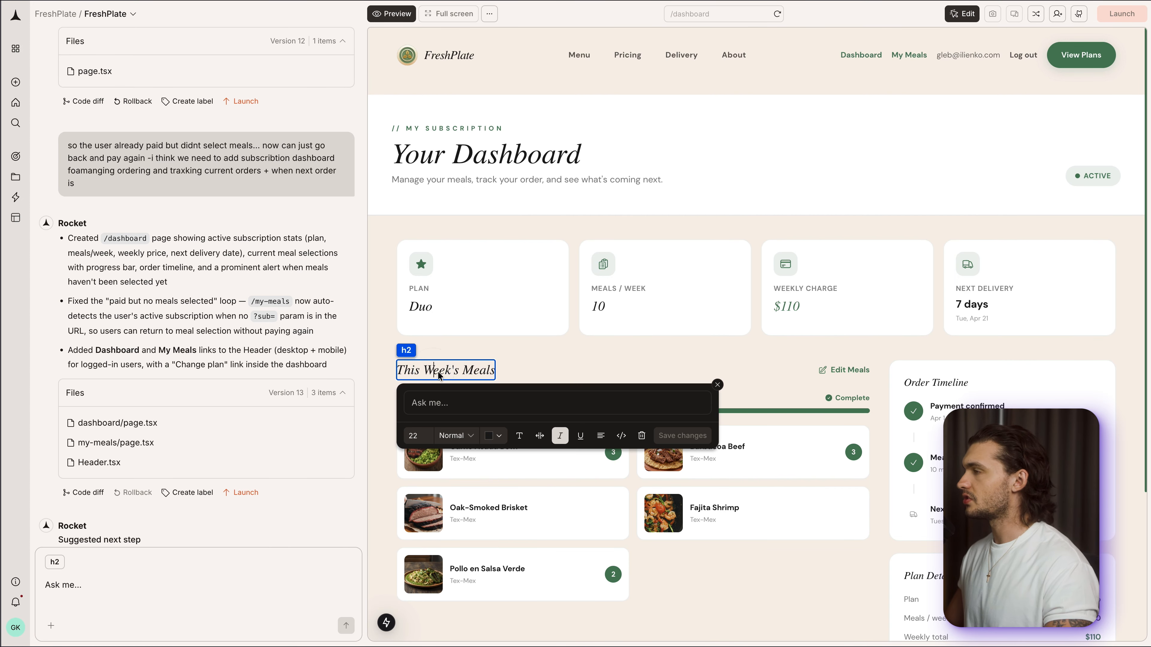
left_click(425, 439)
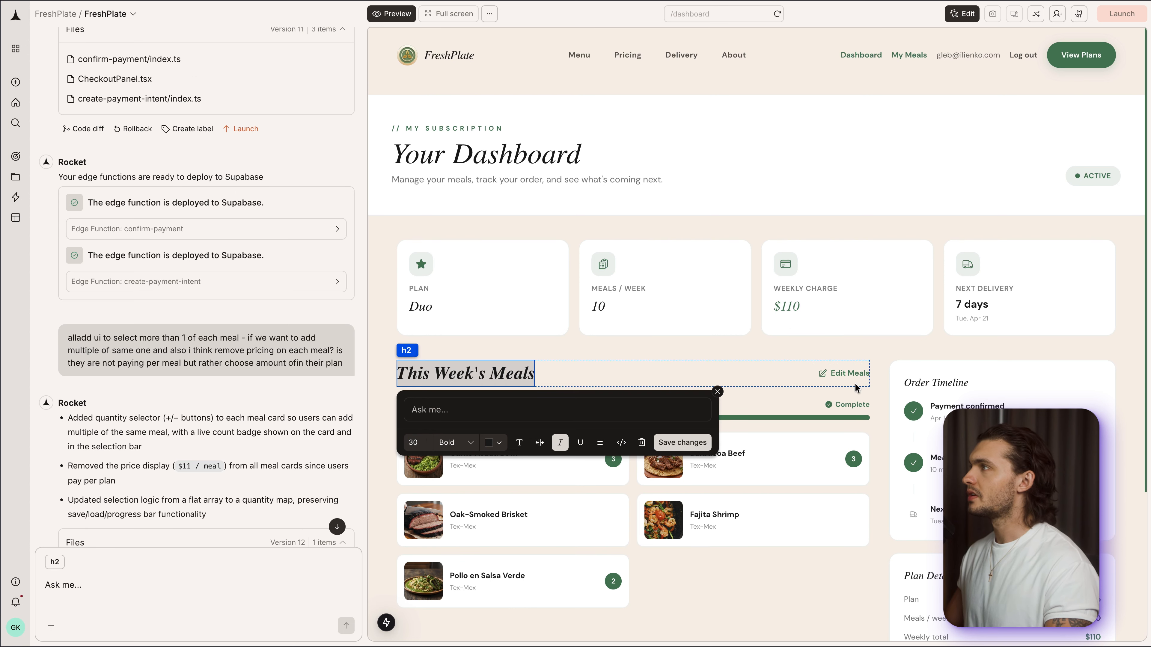
- Set the text size of the Edit Meals link on the dashboard to 15
left_click(845, 373)
left_click(842, 431)
left_click(842, 431)
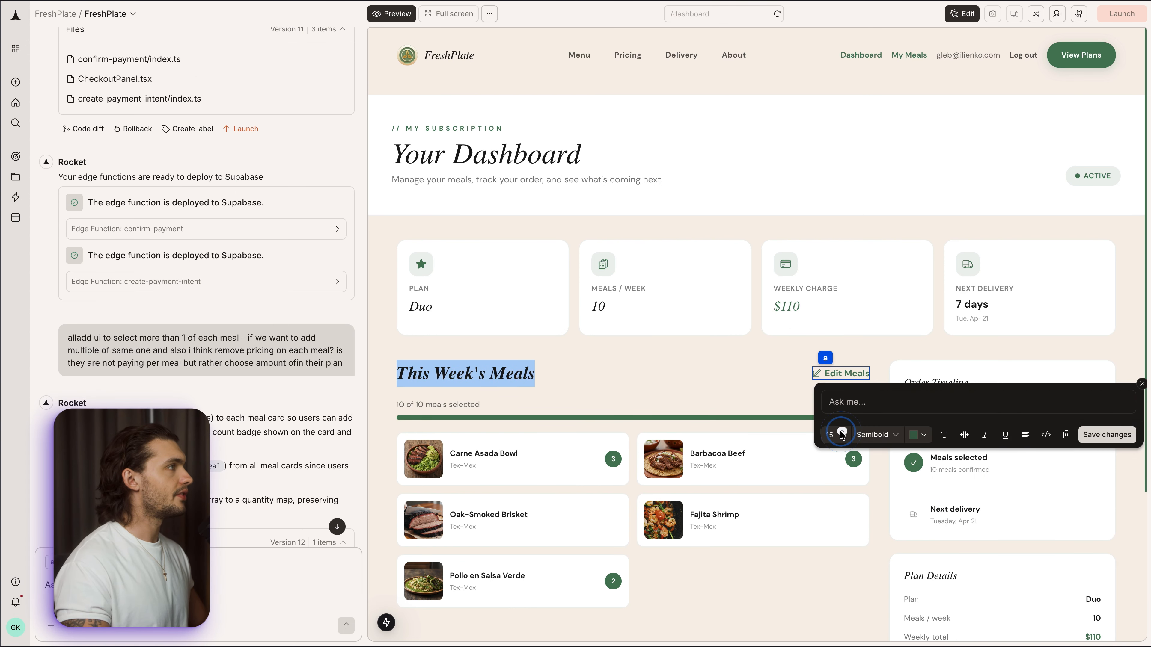
scroll(865, 474, "down", 5)
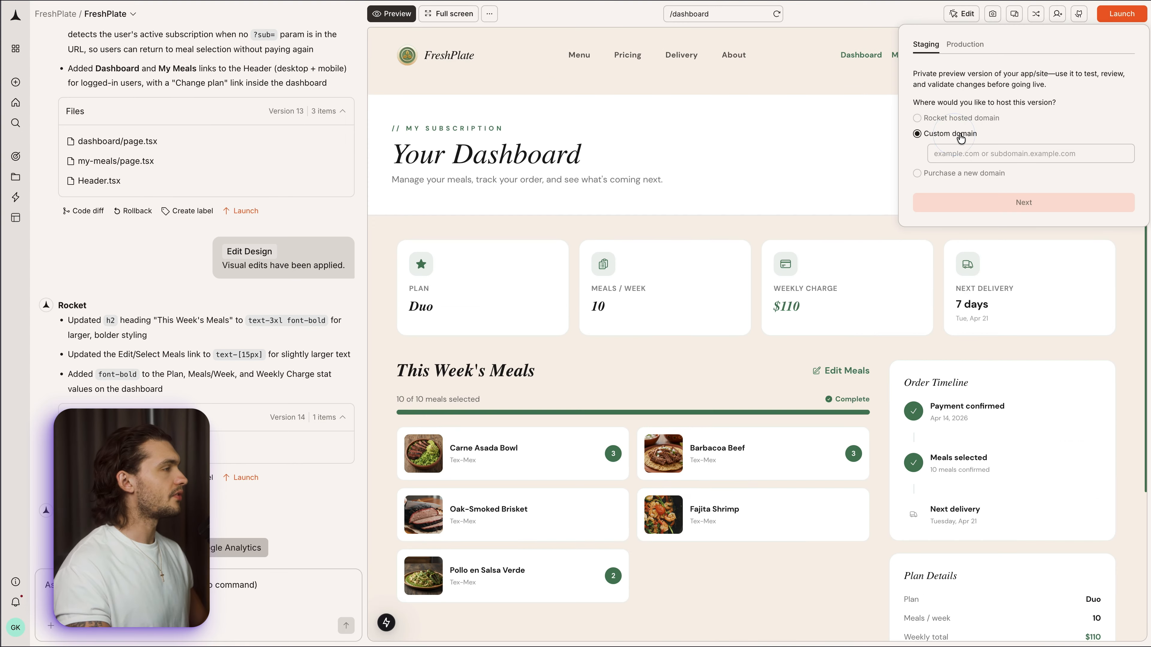
left_click(962, 120)
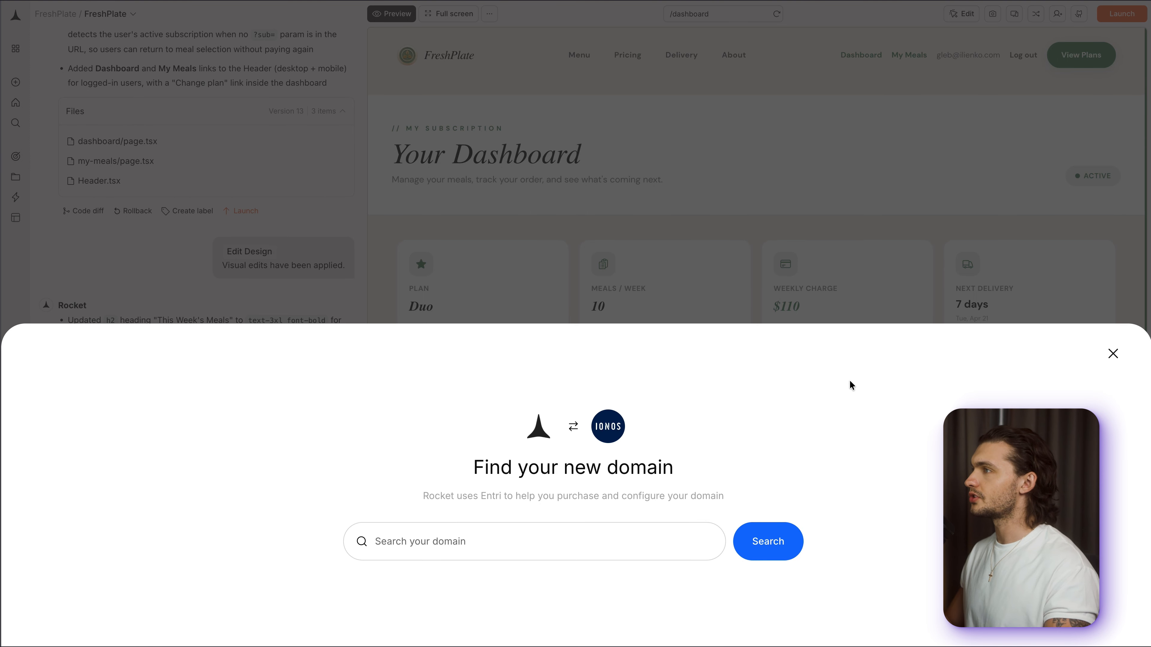
left_click(1113, 352)
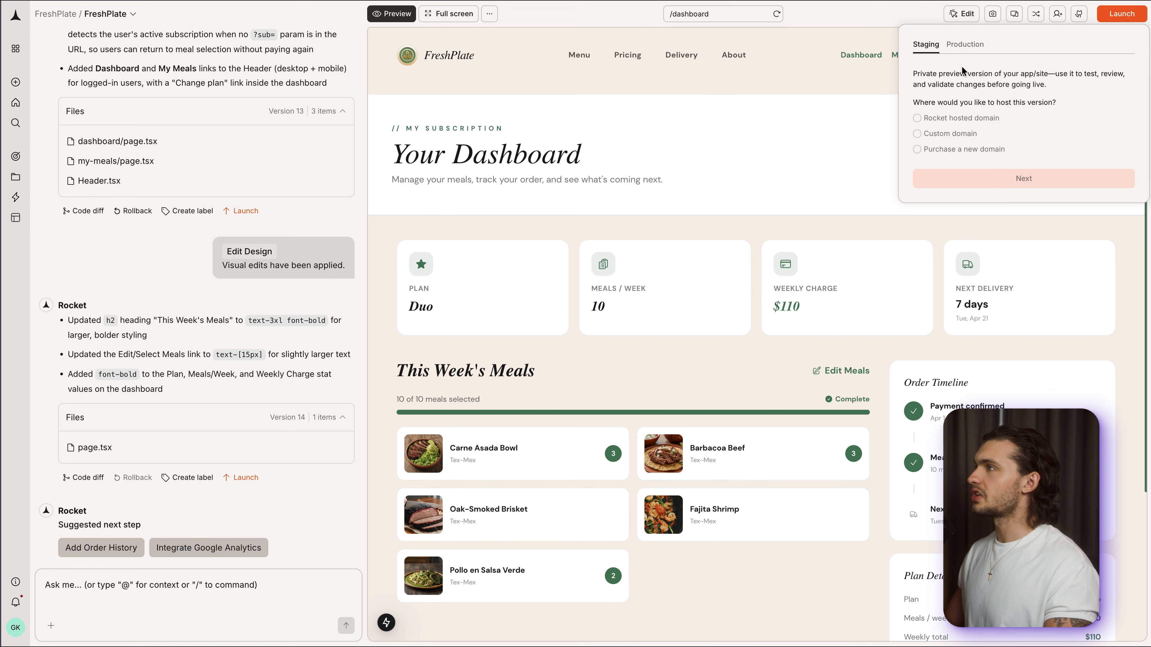
left_click(949, 134)
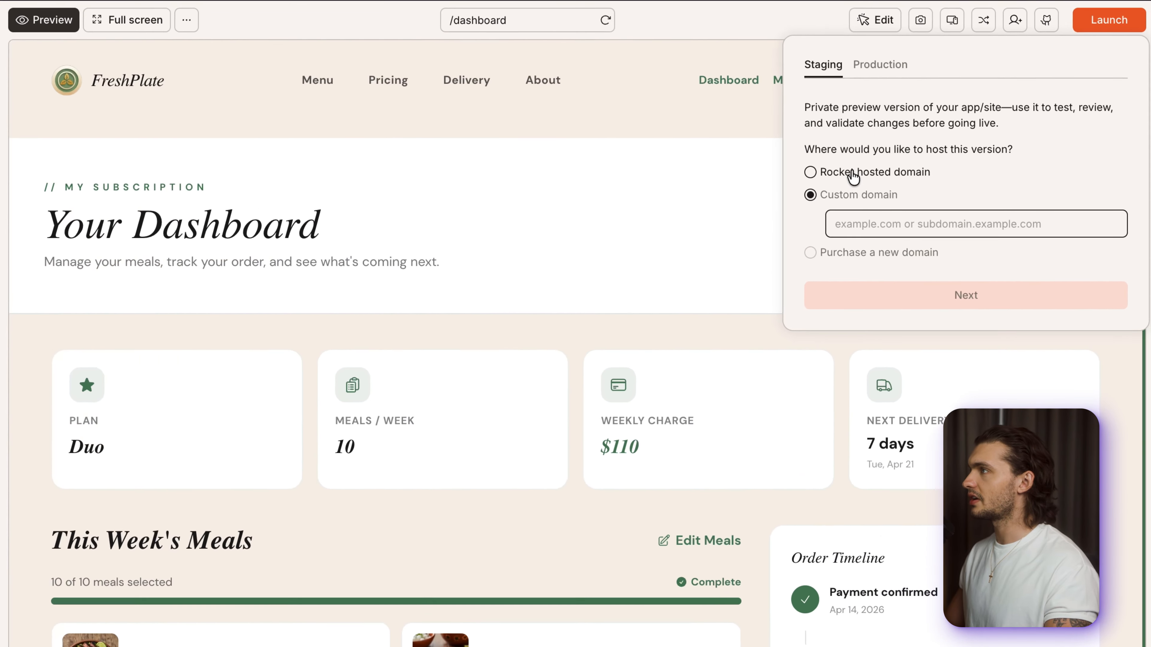
- Choose the Rocket hosted domain for the staging version and continue with the launch
left_click(952, 118)
left_click(948, 283)
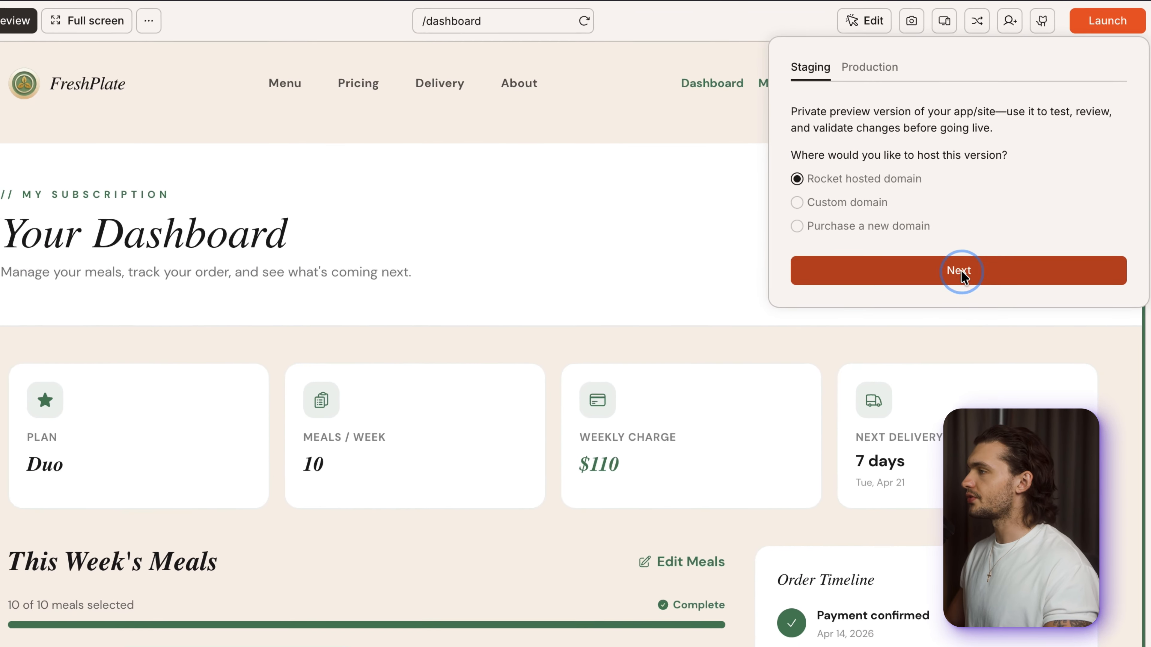
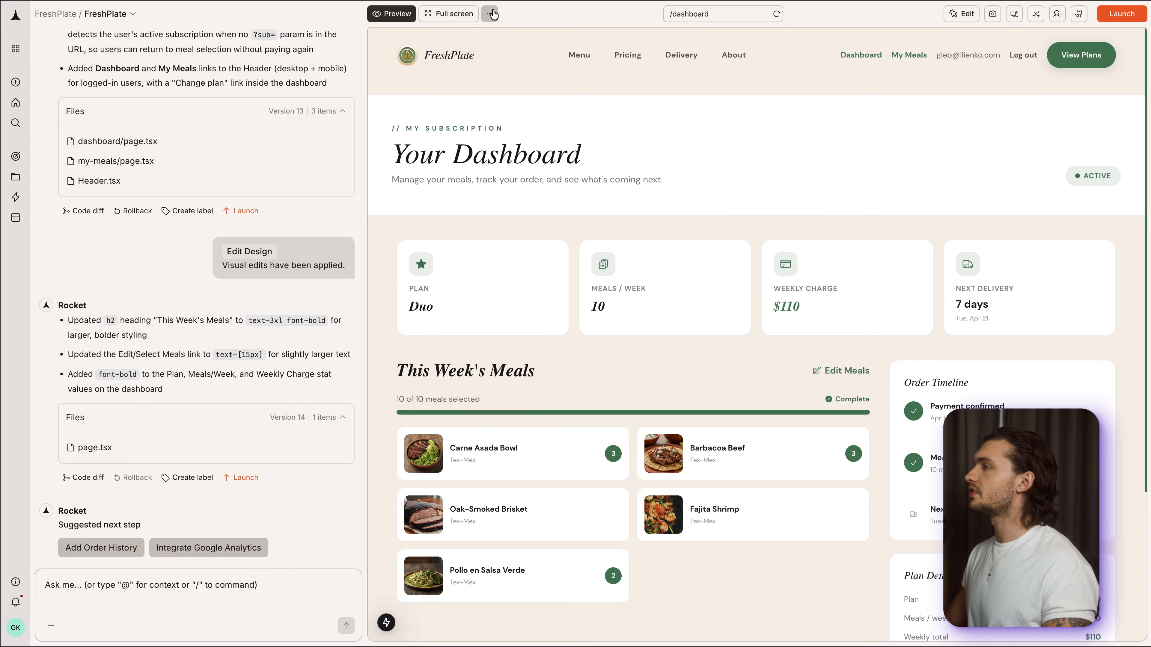
- Open the project's connectors and browse the available integrations, from Github and Supabase down to Cal.com
left_click(491, 14)
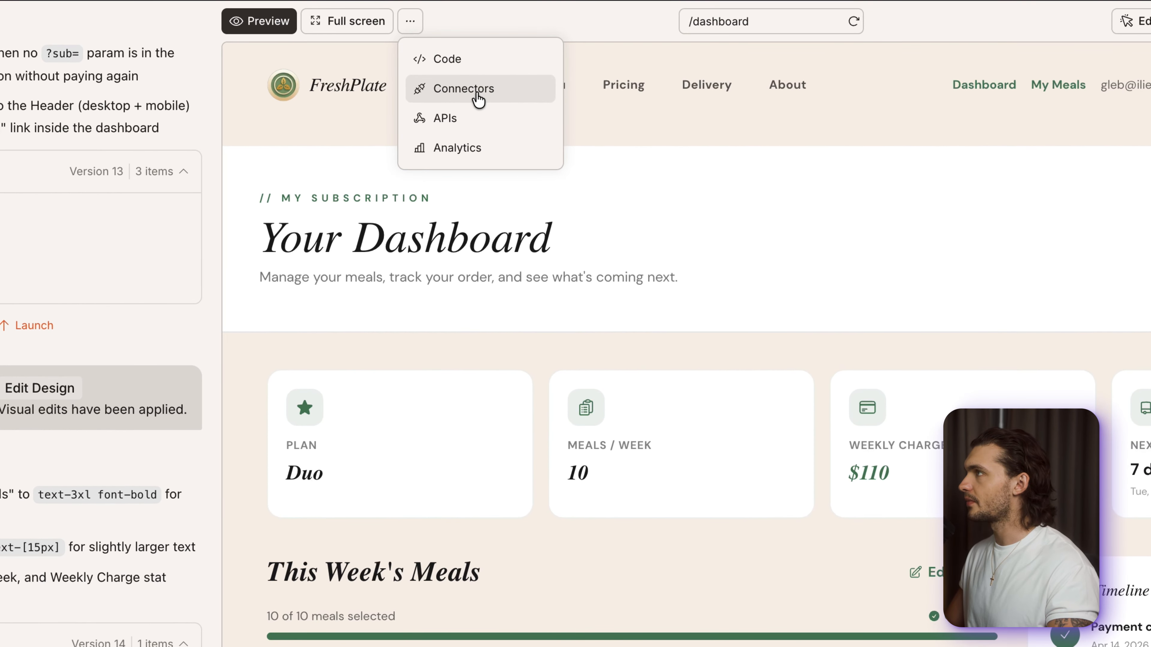
left_click(496, 82)
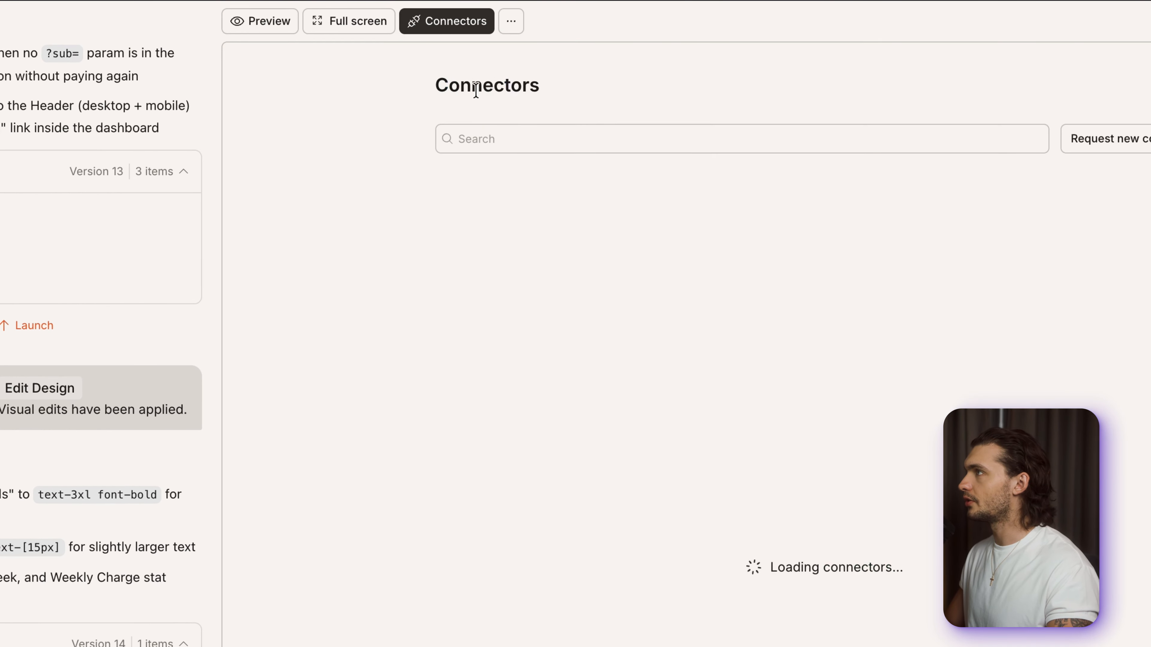
scroll(635, 299, "down", 10)
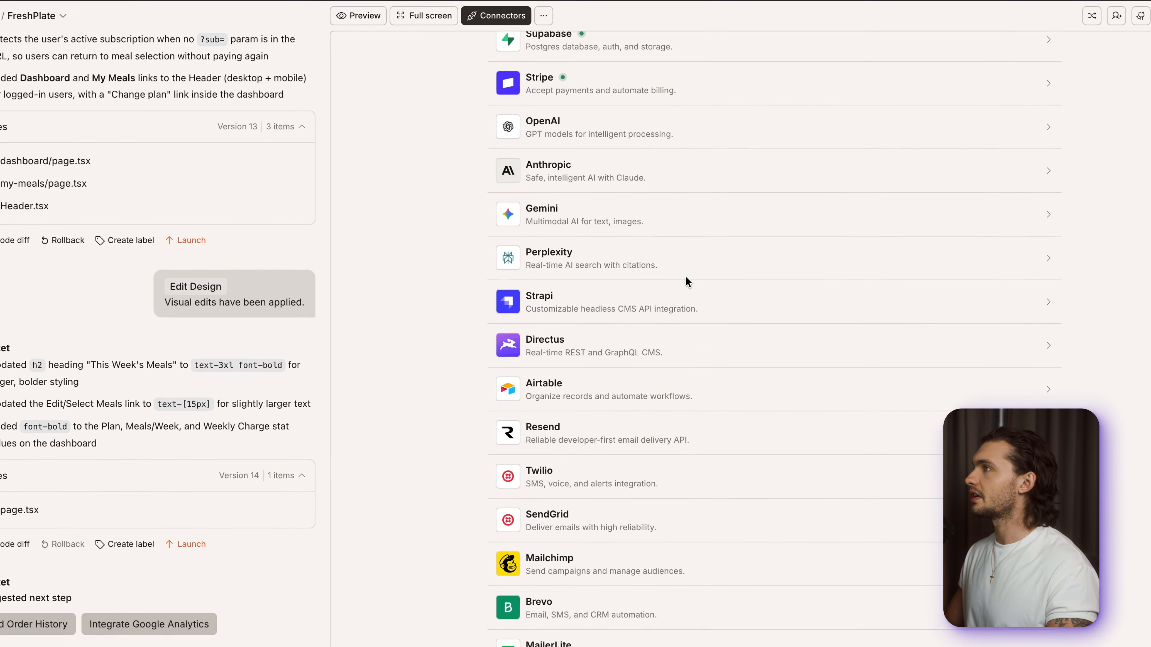
scroll(685, 277, "down", 3)
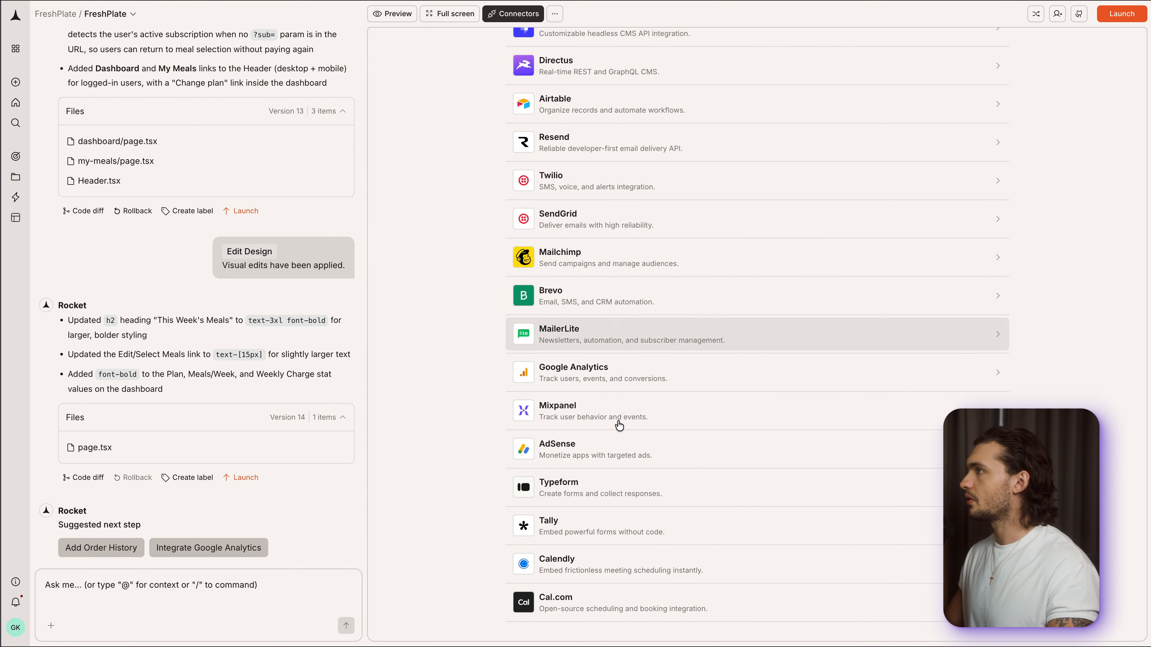
scroll(610, 497, "up", 8)
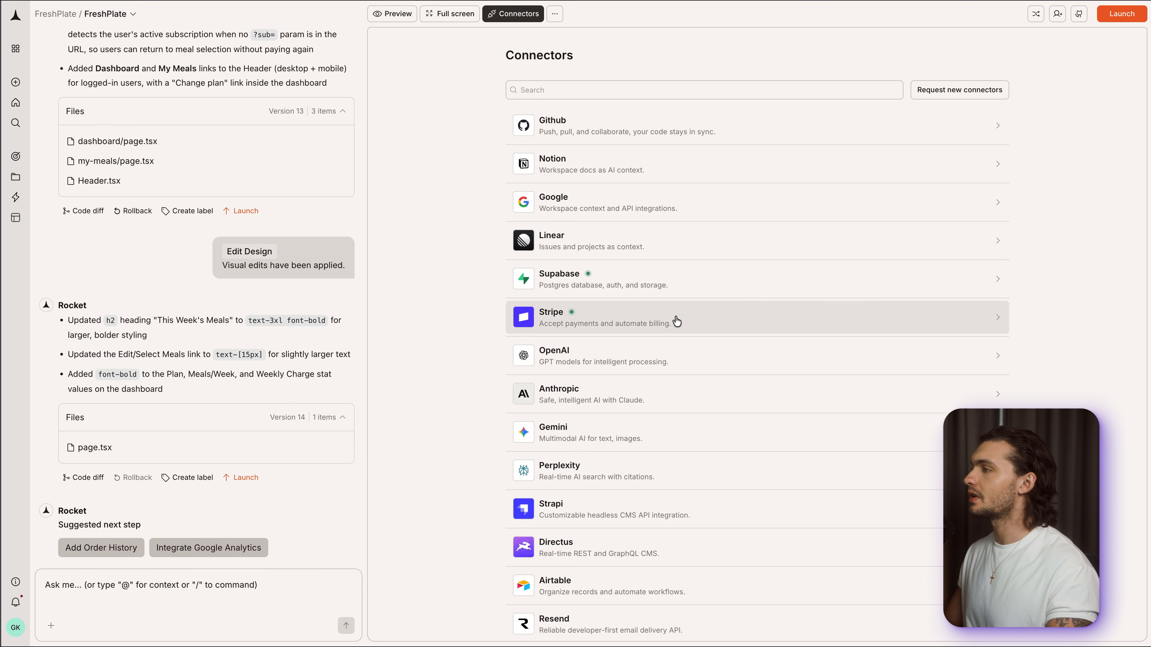
scroll(655, 306, "down", 2)
scroll(653, 302, "up", 2)
- Open the API integration view for the FreshPlate dashboard page
left_click(554, 14)
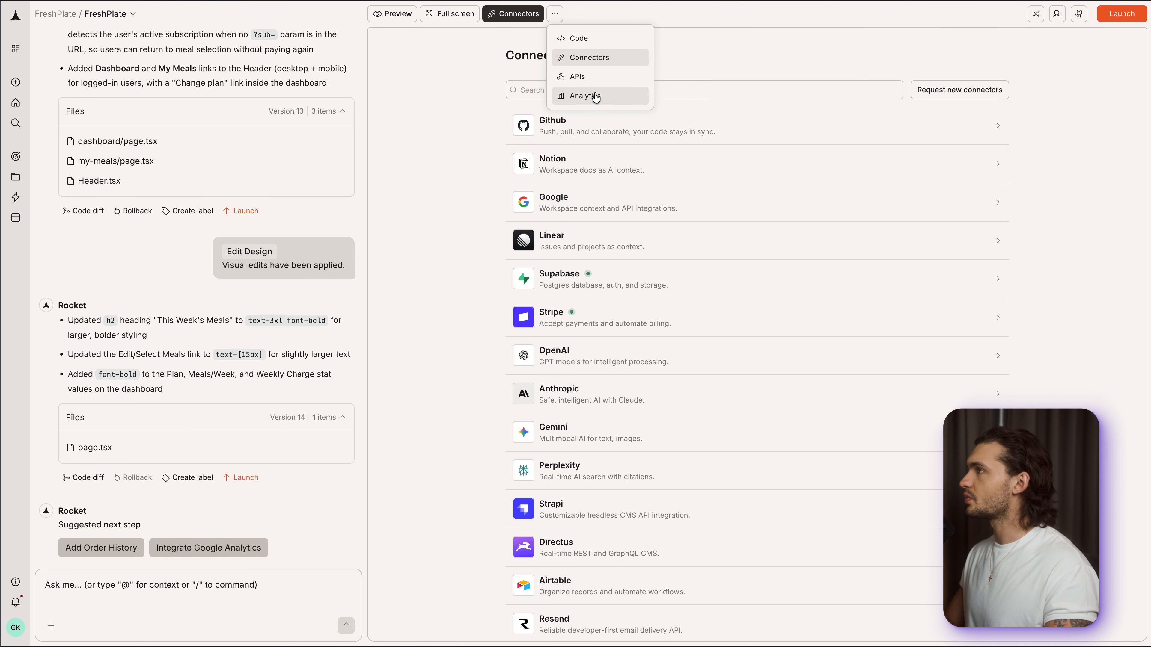
left_click(589, 82)
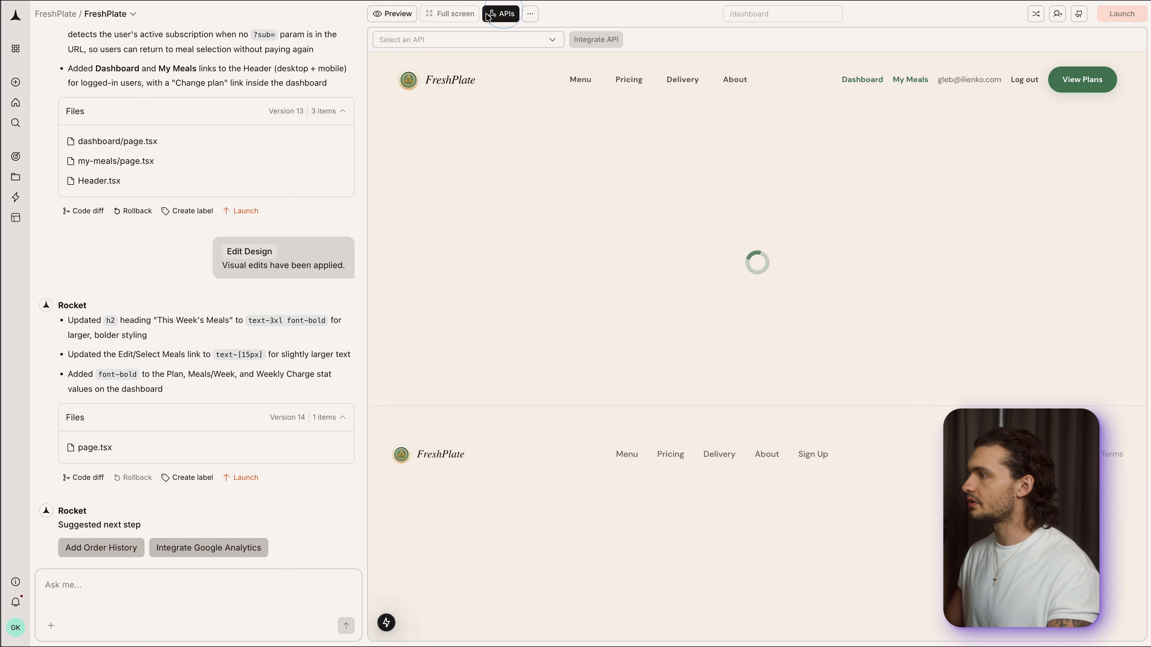
left_click(504, 13)
- Open the site analytics and review the visits chart and the source, page, device, country and campaign breakdowns
left_click(490, 13)
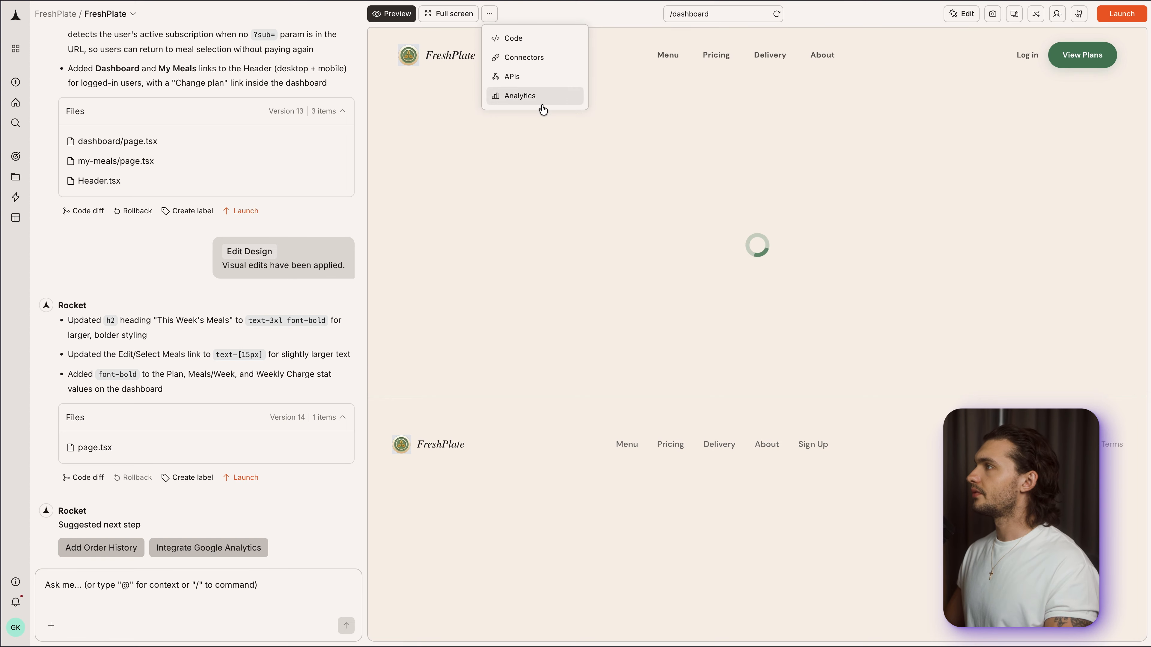
left_click(524, 97)
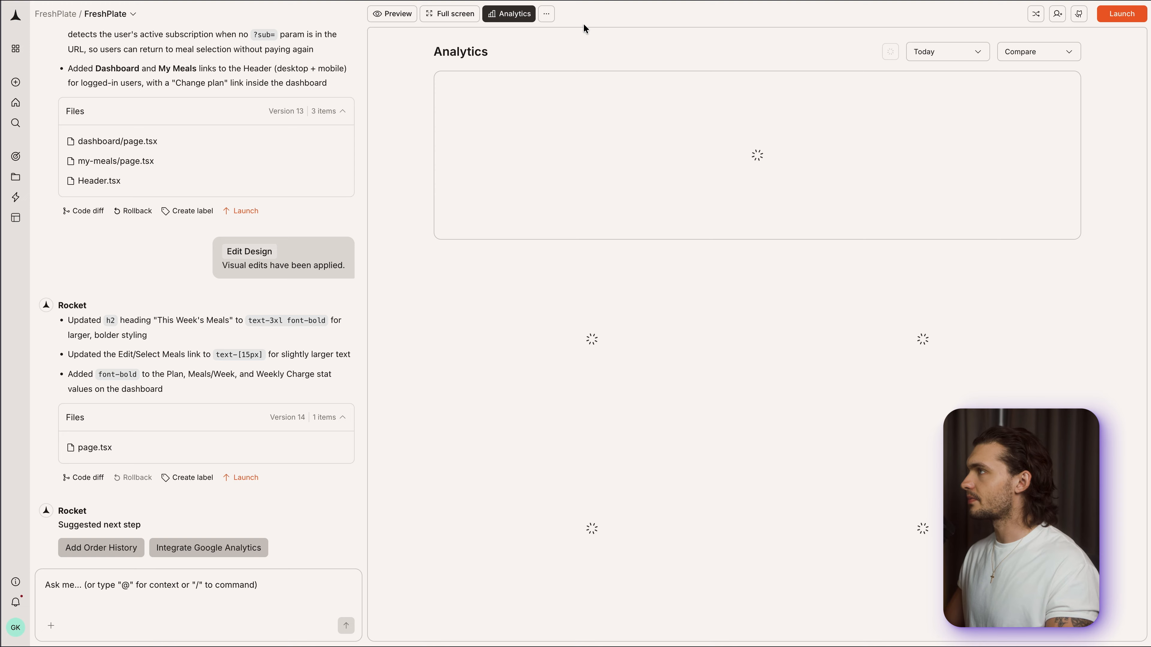
scroll(830, 102, "down", 1)
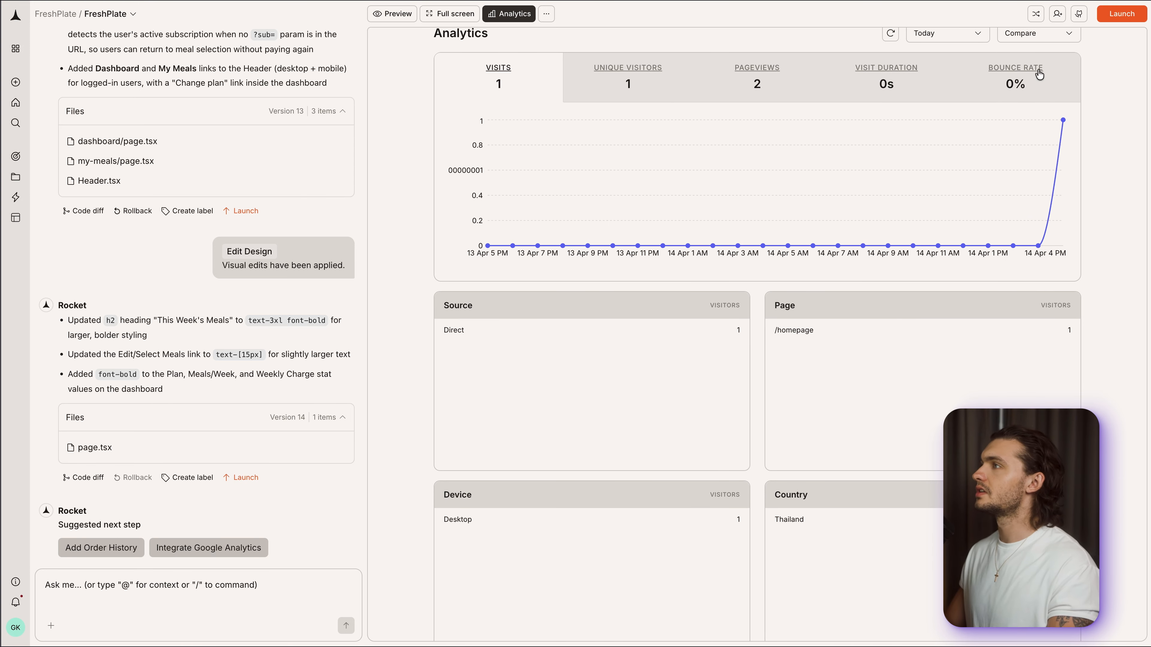
scroll(865, 100, "down", 5)
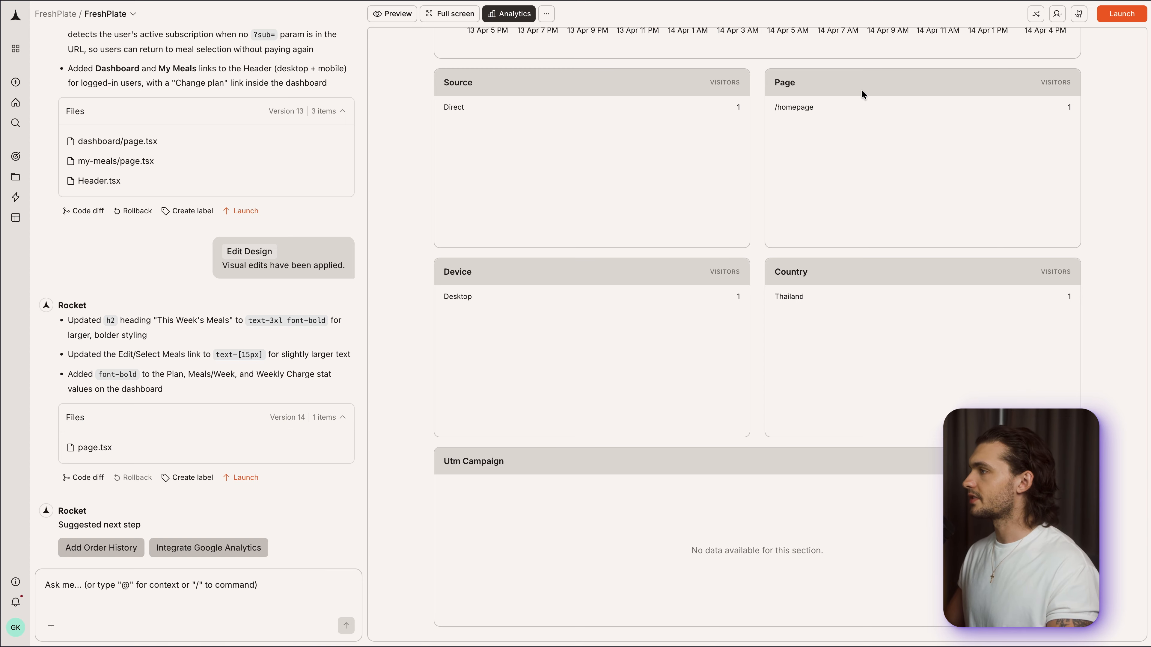
scroll(862, 90, "up", 5)
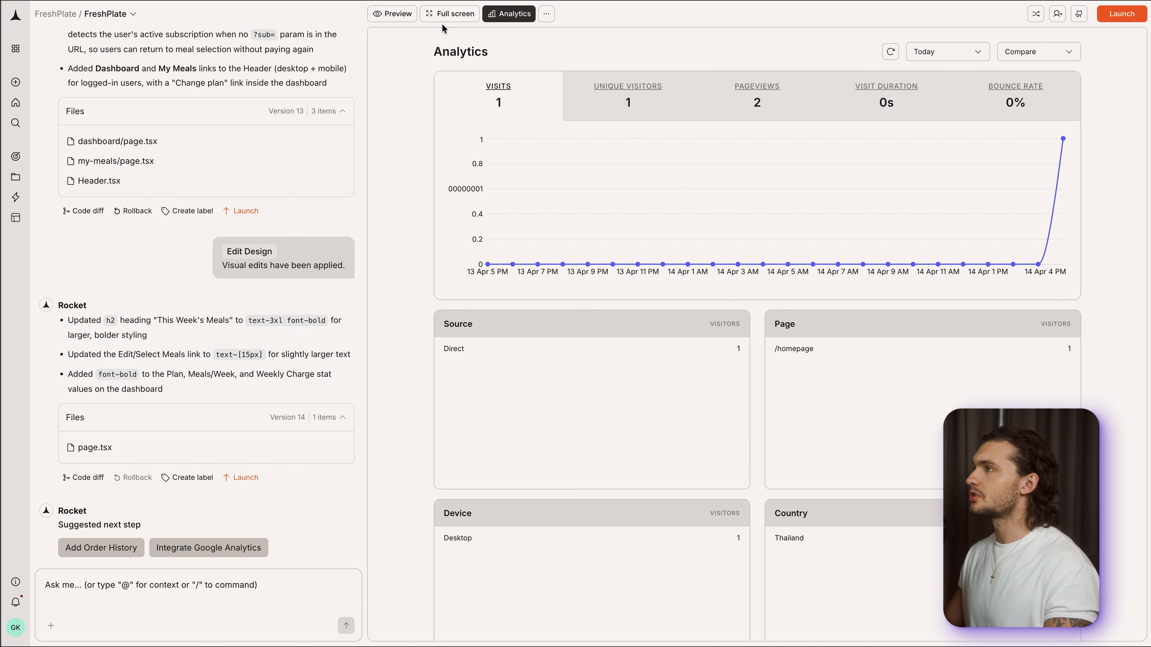
- Capture a selected-area screenshot of the dashboard preview around its heading and summary cards, and place it in the chat message
left_click(449, 14)
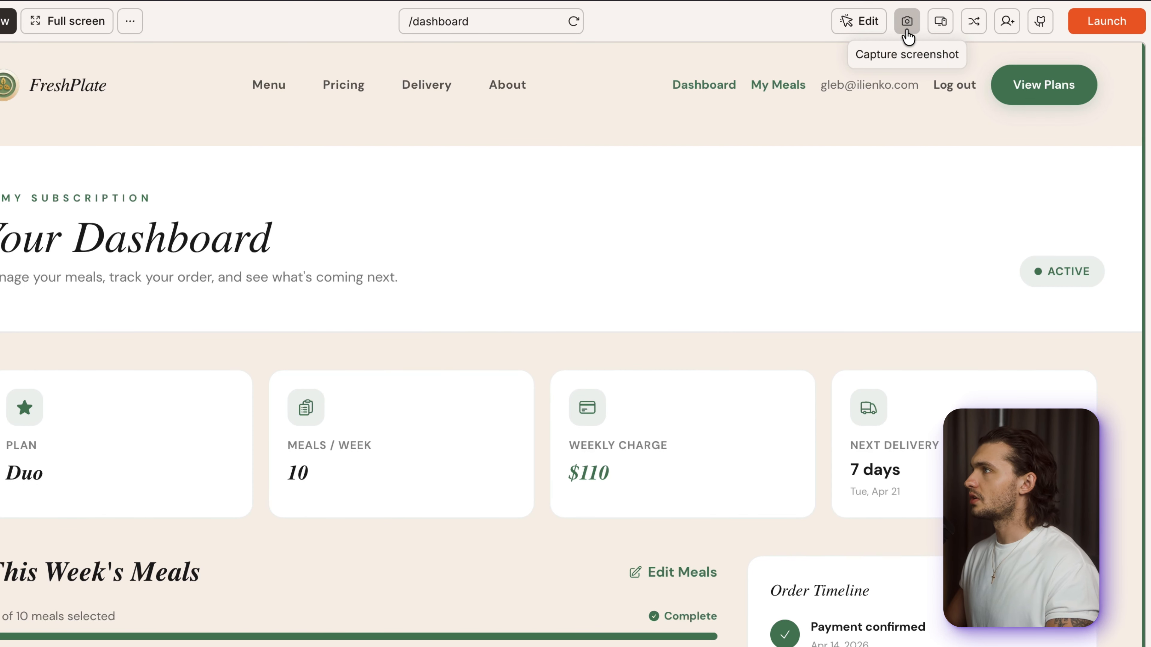
left_click(907, 26)
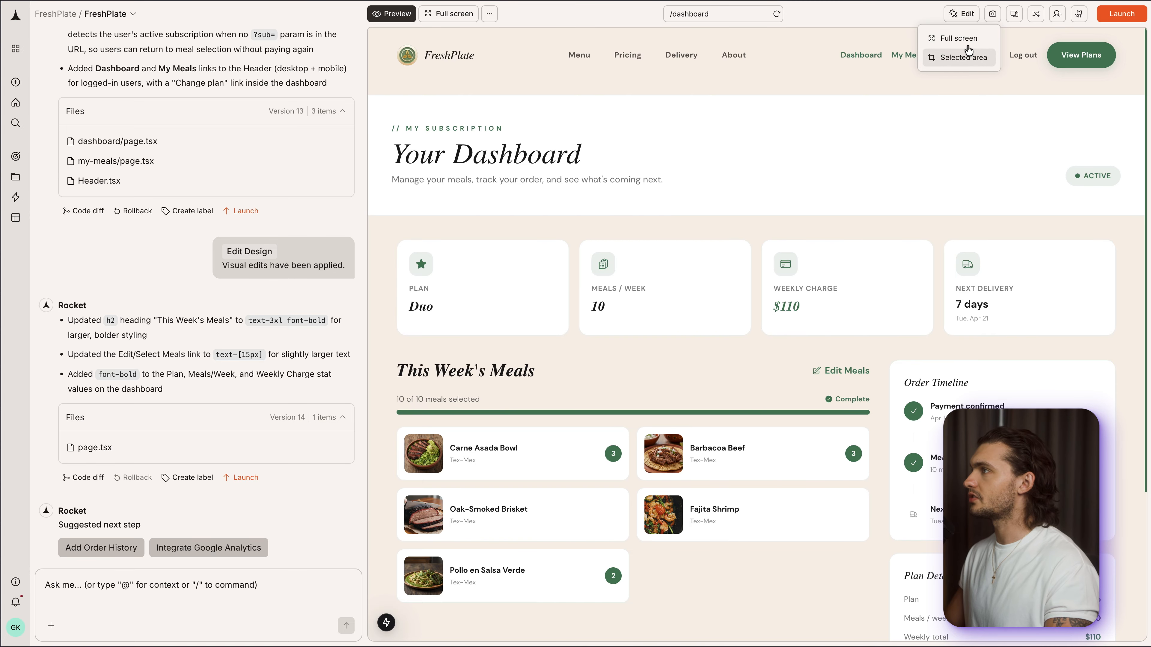
left_click(961, 57)
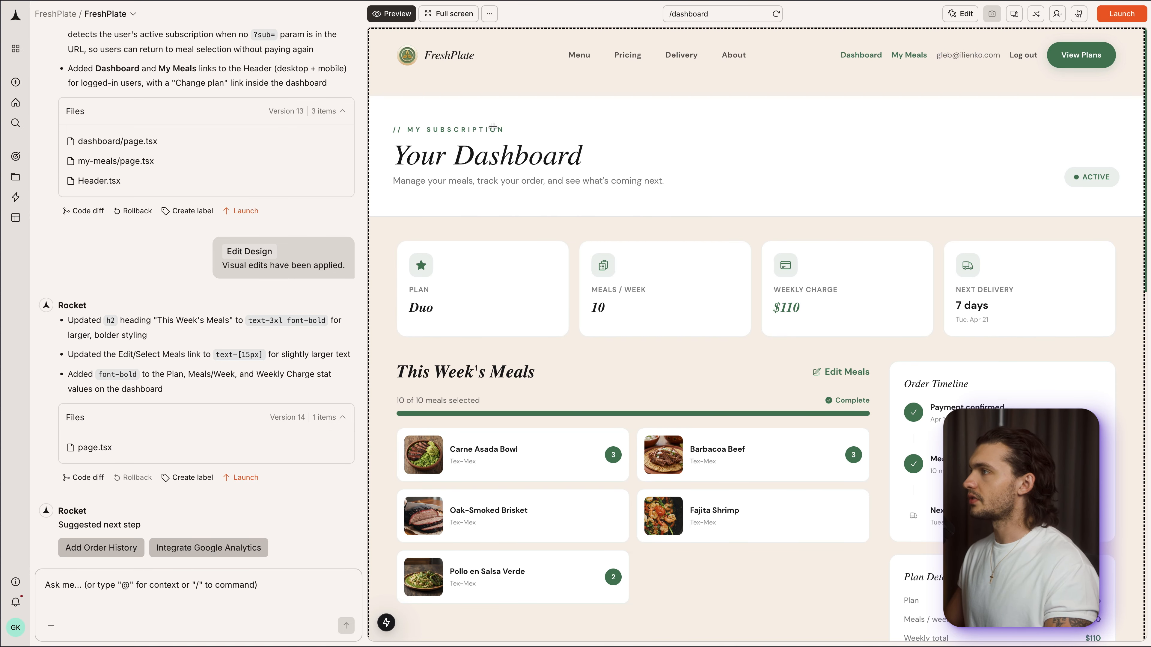
left_click_drag(386, 103, 942, 346)
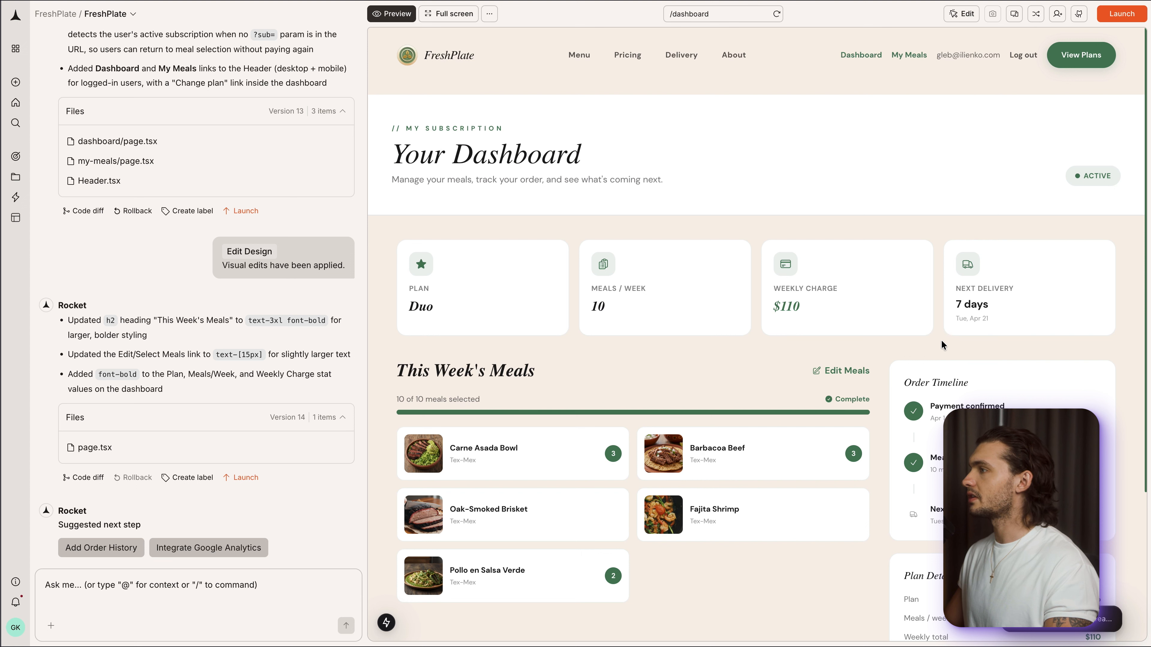
left_click_drag(1097, 607, 149, 592)
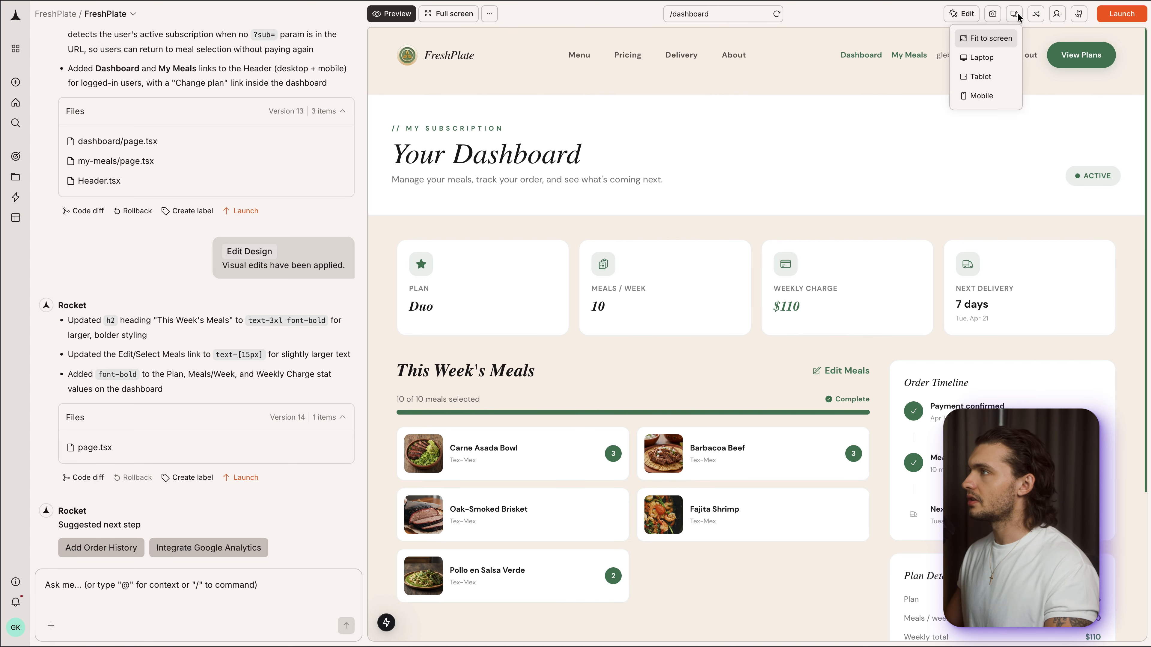
- Switch the preview to the Mobile size and check the dashboard layout from summary cards to order timeline
mouse_move(1013, 14)
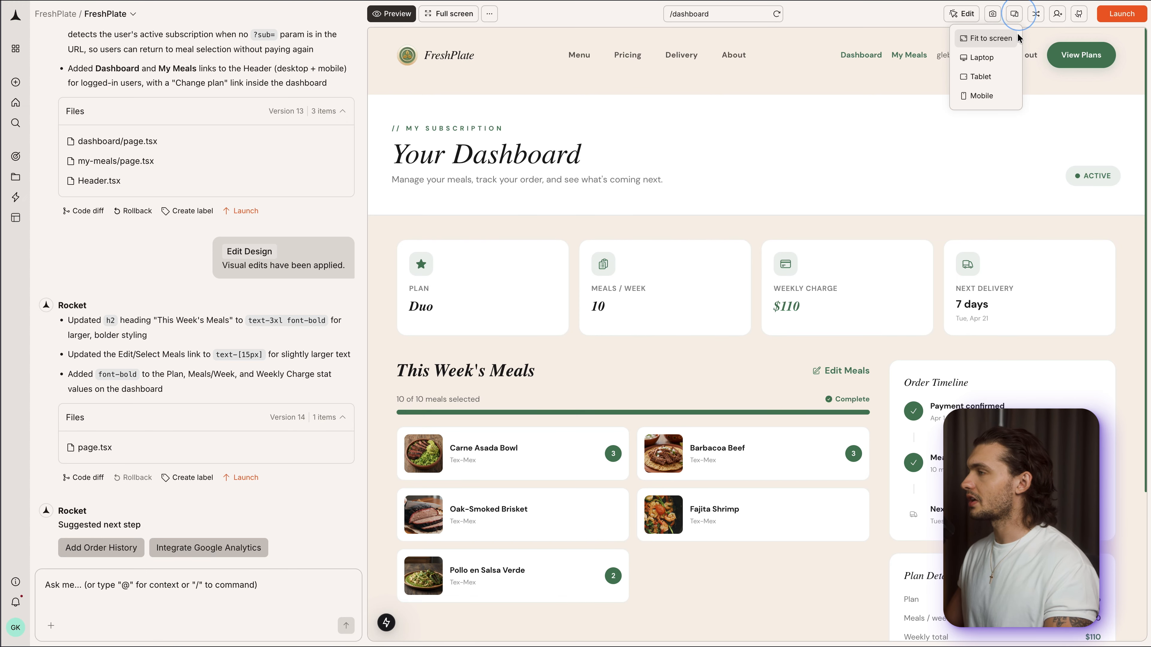
left_click(987, 94)
scroll(818, 225, "down", 10)
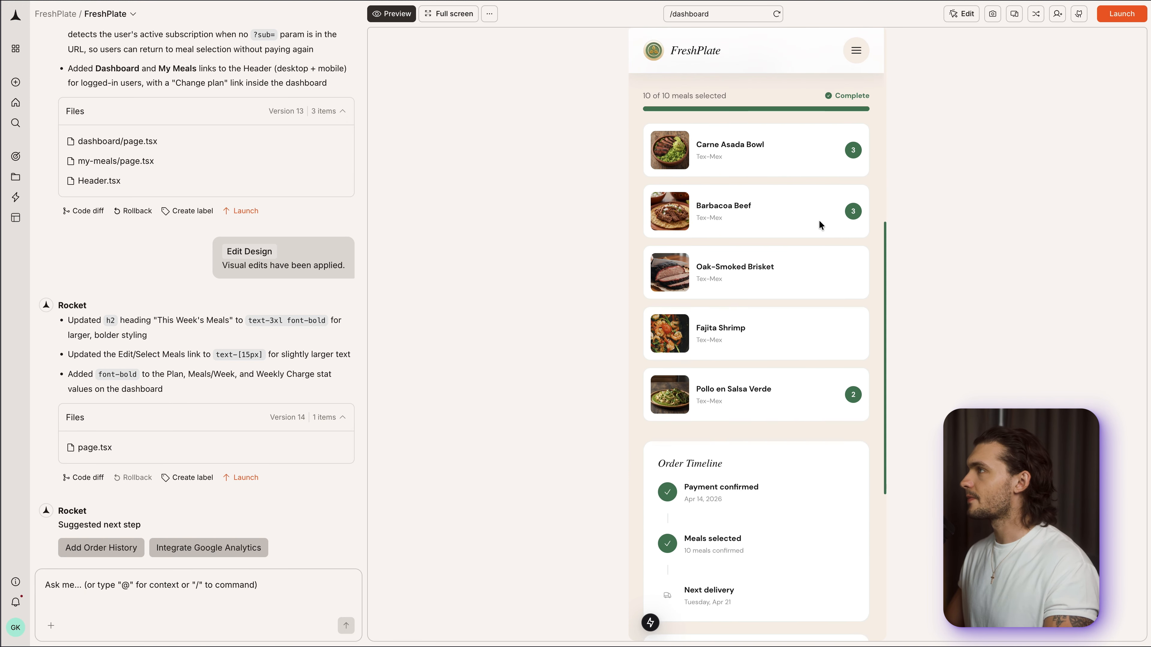
scroll(819, 221, "down", 5)
scroll(819, 221, "up", 15)
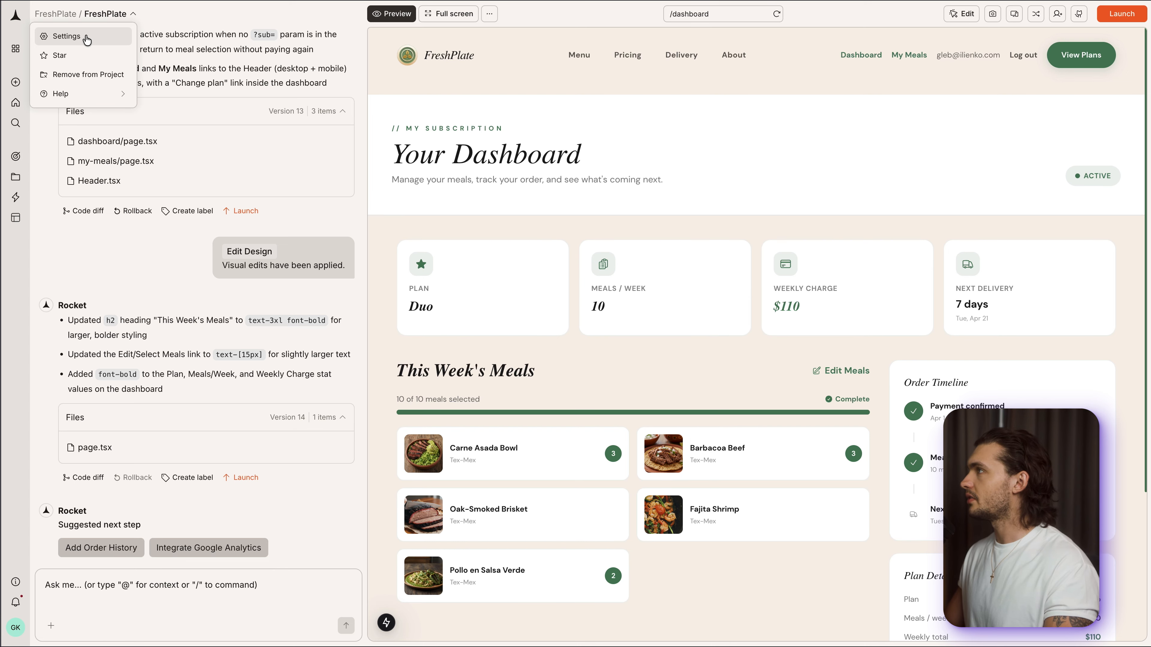
- Open the task settings and review the environment variables for Staging and Production
left_click(81, 39)
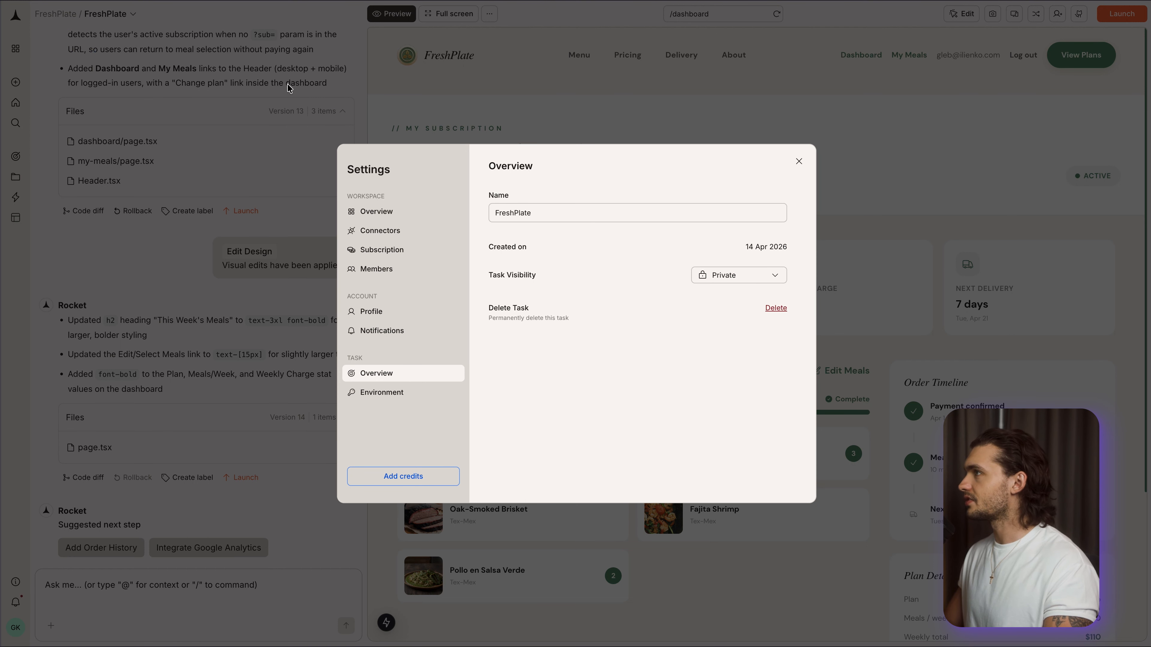
left_click(378, 394)
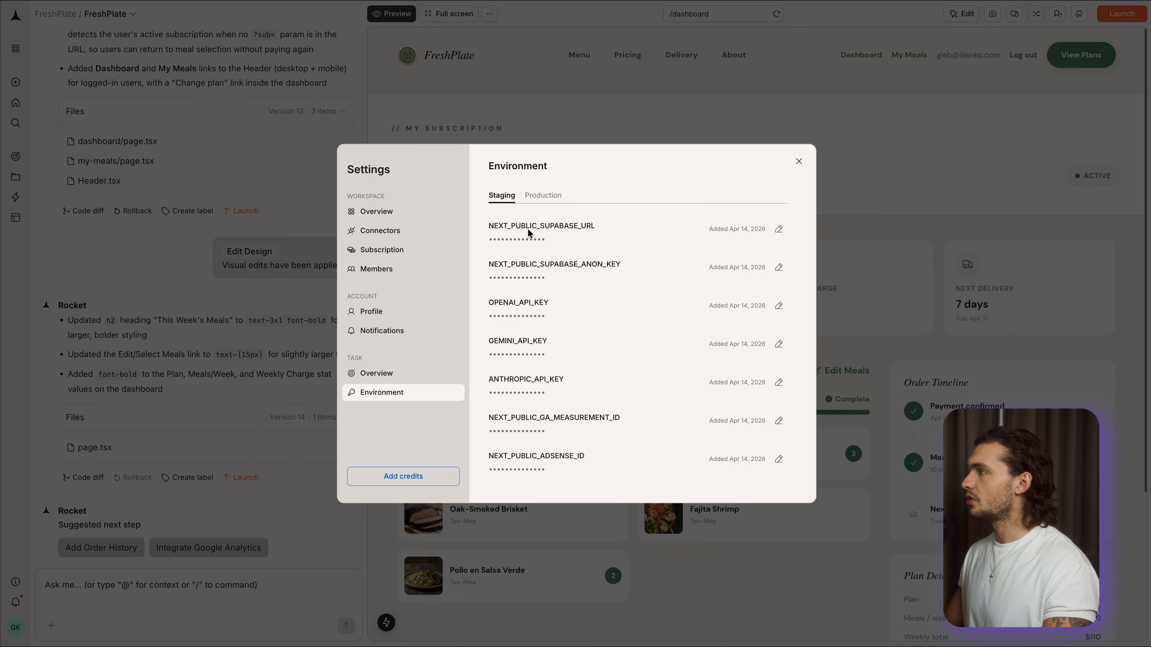
scroll(583, 274, "down", 3)
scroll(607, 286, "up", 3)
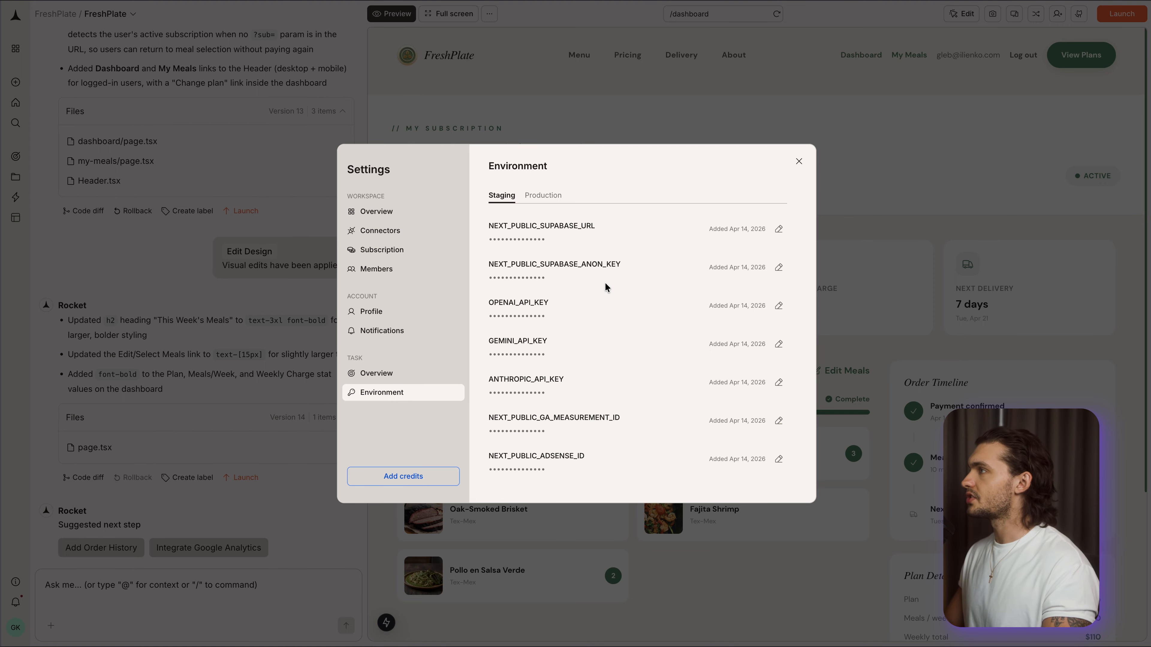
left_click(542, 194)
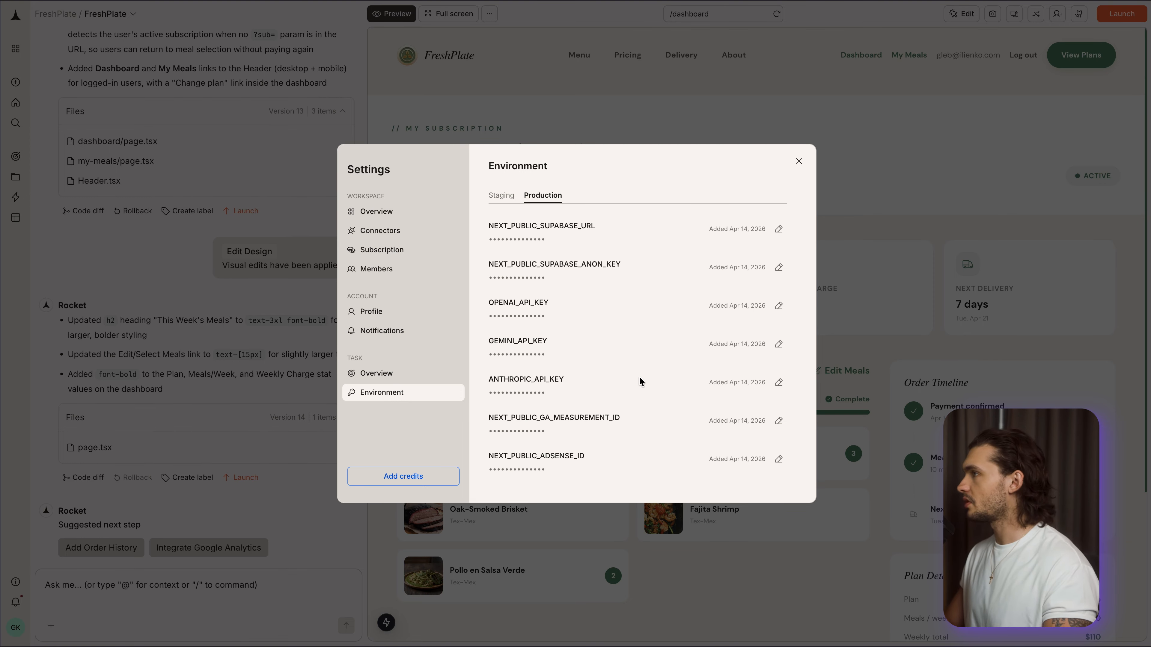
- Review the task overview with its visibility options, and look through the notification, profile and member settings
left_click(381, 376)
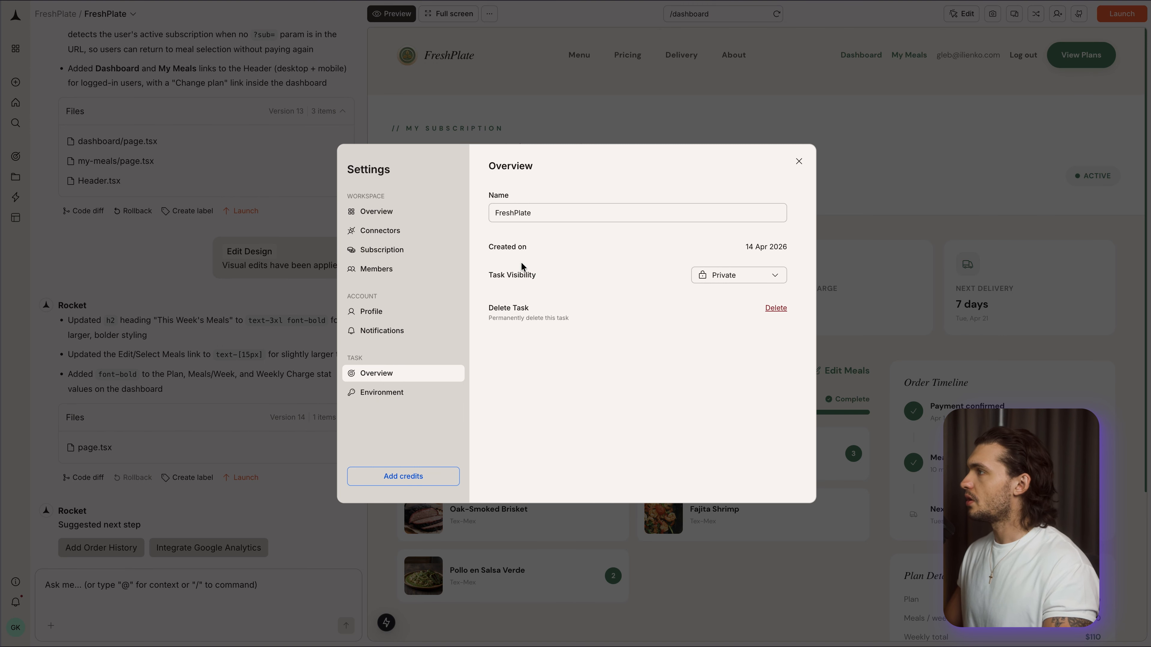
left_click(732, 273)
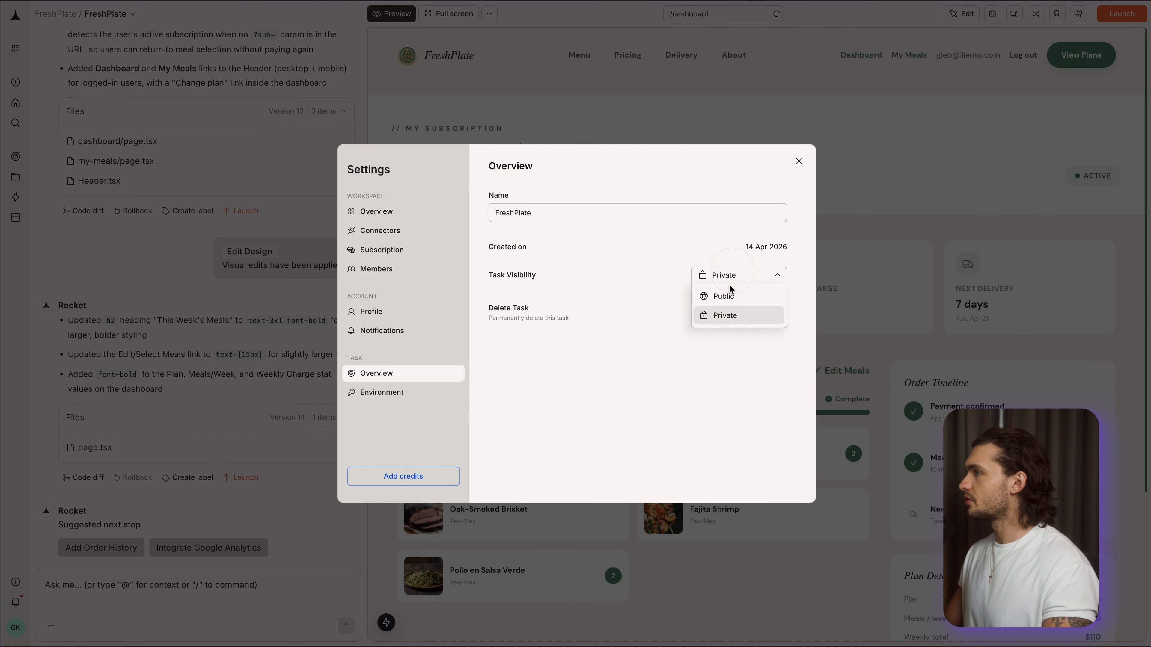
left_click(674, 354)
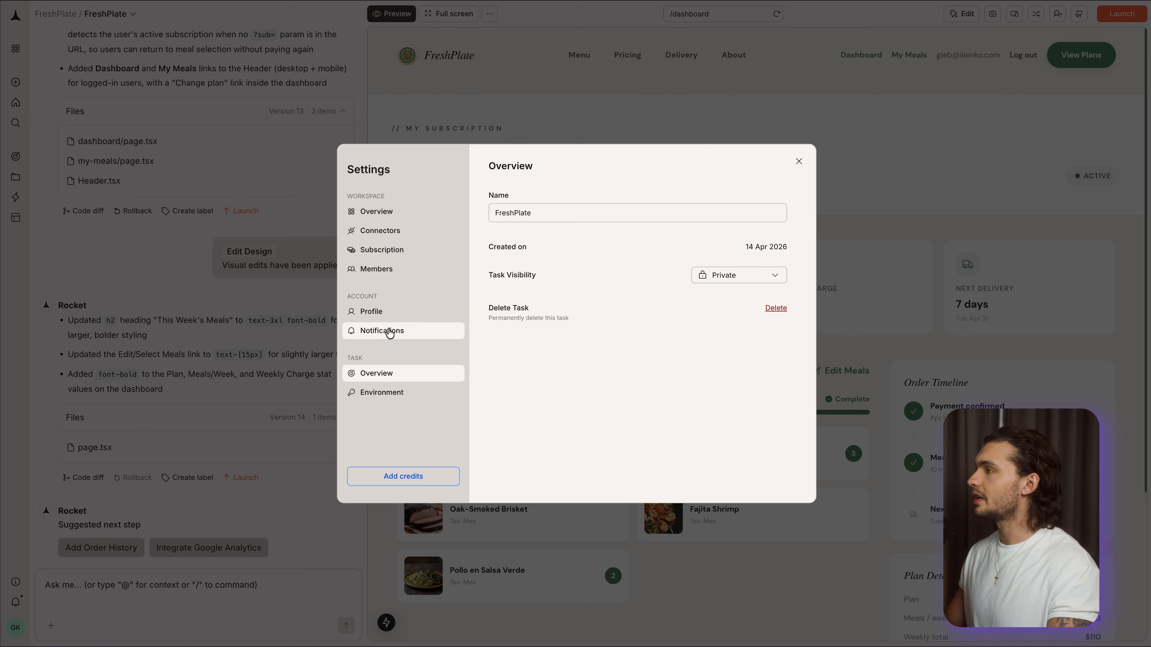
left_click(363, 331)
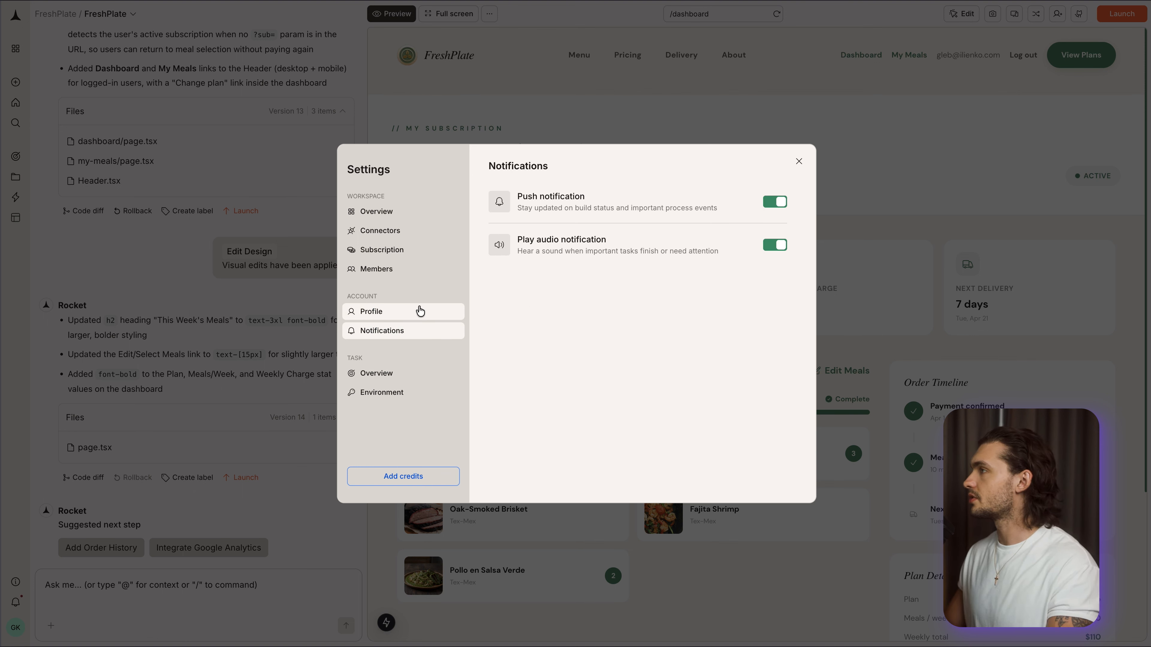
left_click(382, 313)
left_click(386, 270)
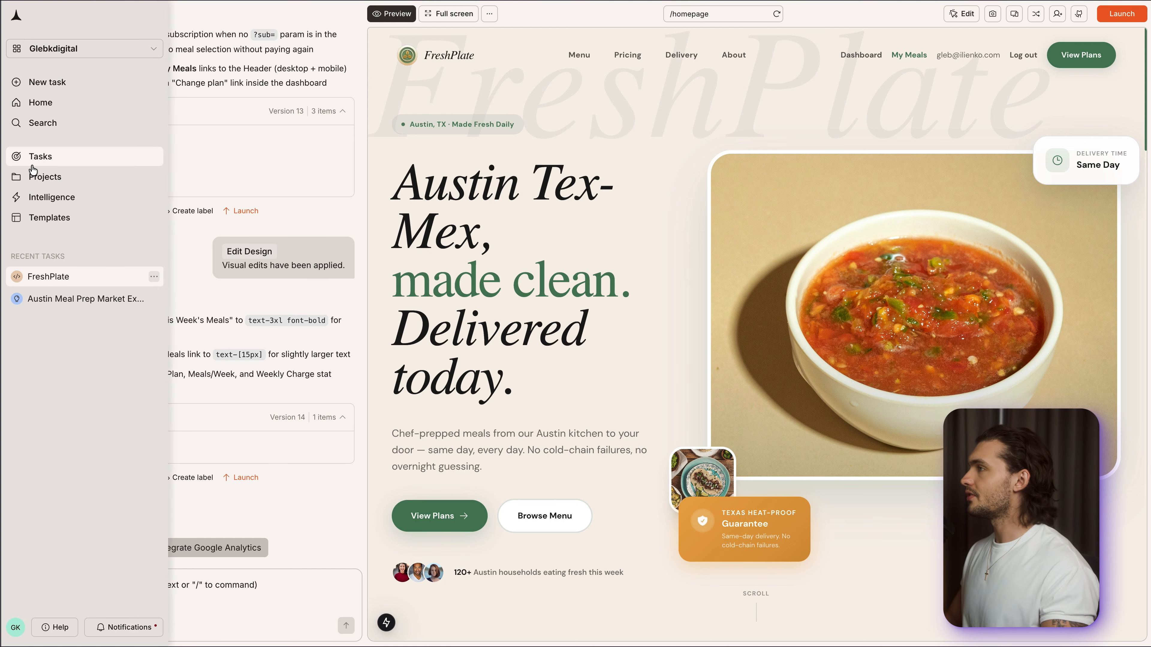
left_click(85, 196)
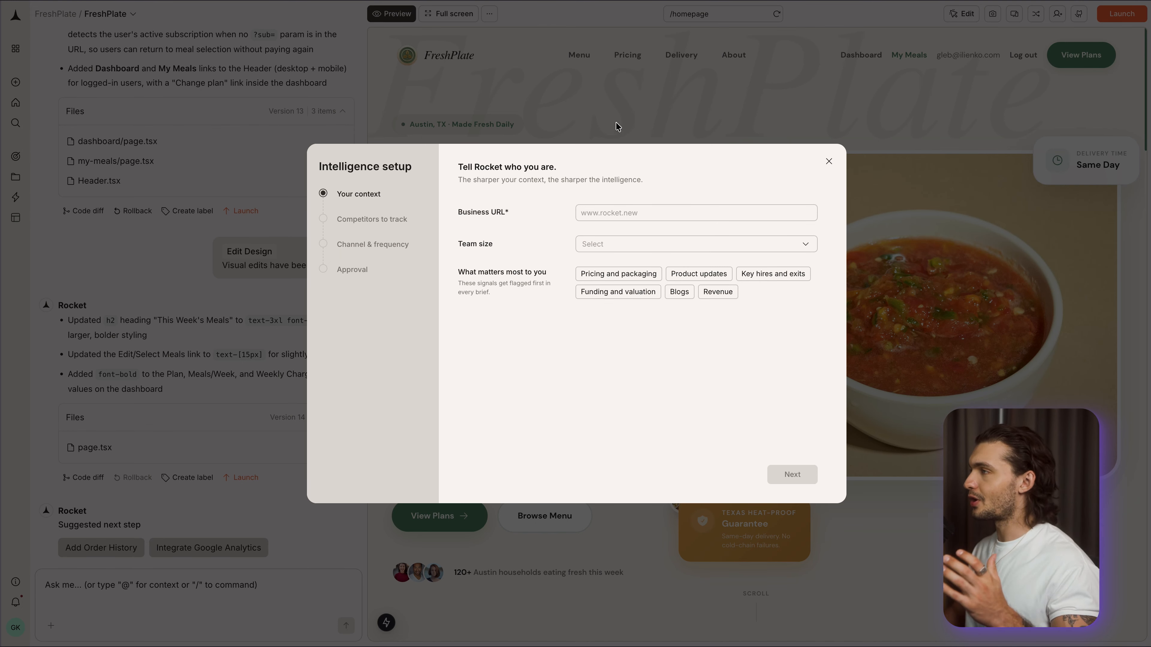
left_click(623, 215)
type("https://freshplate-bgdk688.public.builtwithrocket.new")
left_click(654, 440)
left_click(675, 245)
left_click(616, 263)
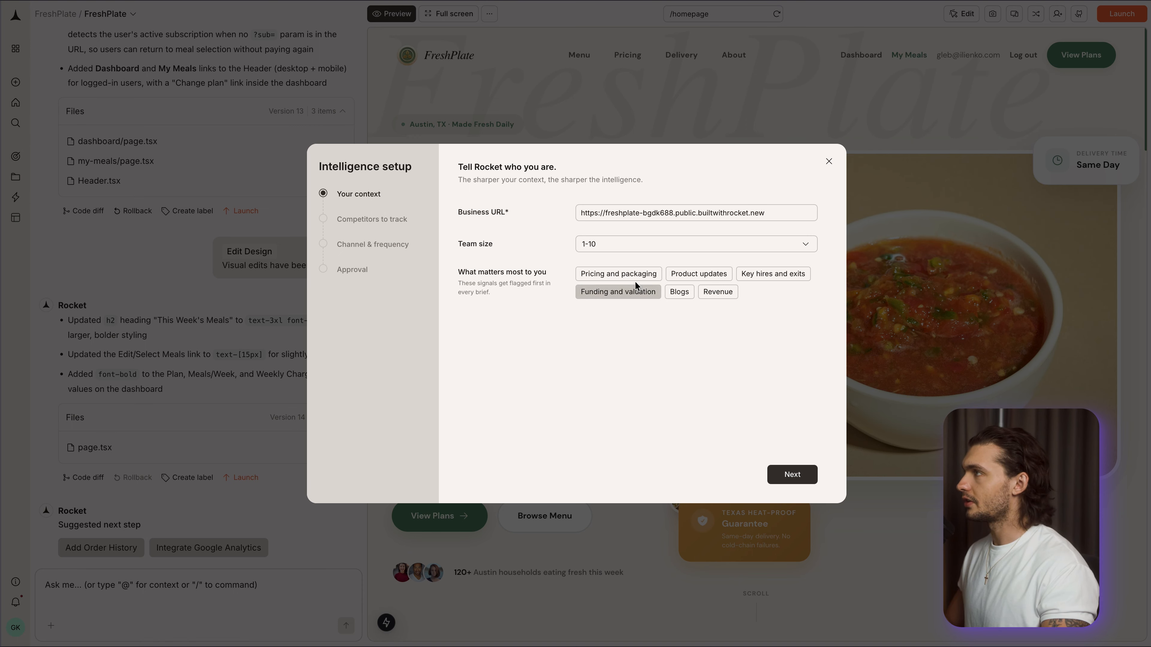
left_click(629, 272)
left_click(792, 474)
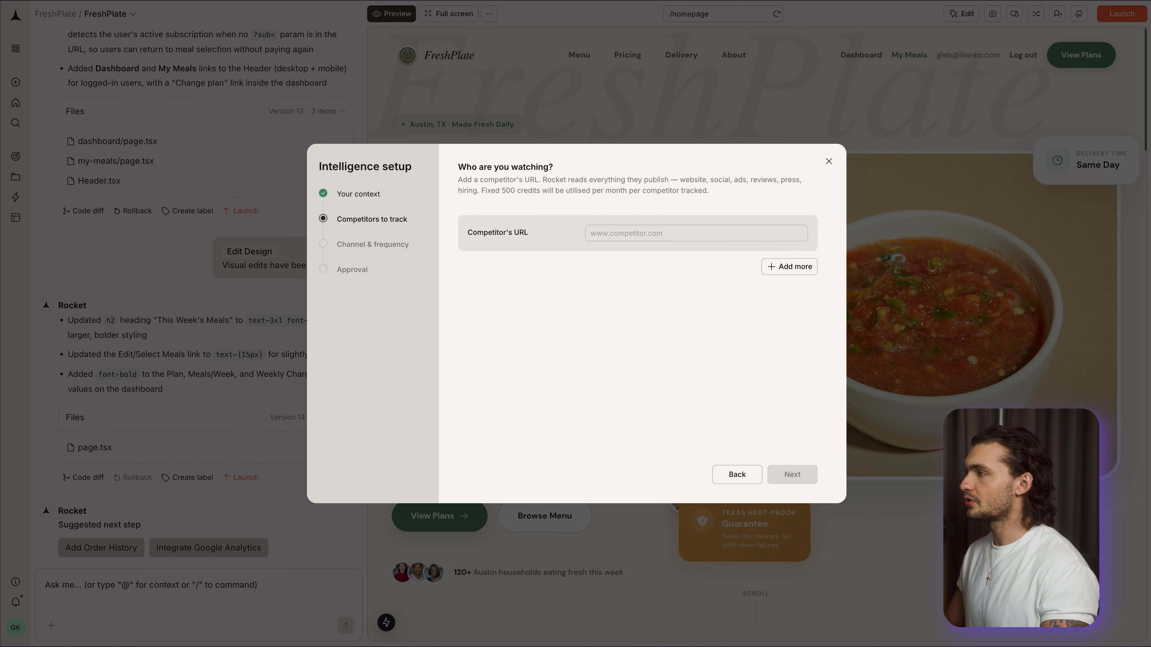
left_click(651, 227)
type("factor.com")
left_click(663, 307)
left_click(784, 264)
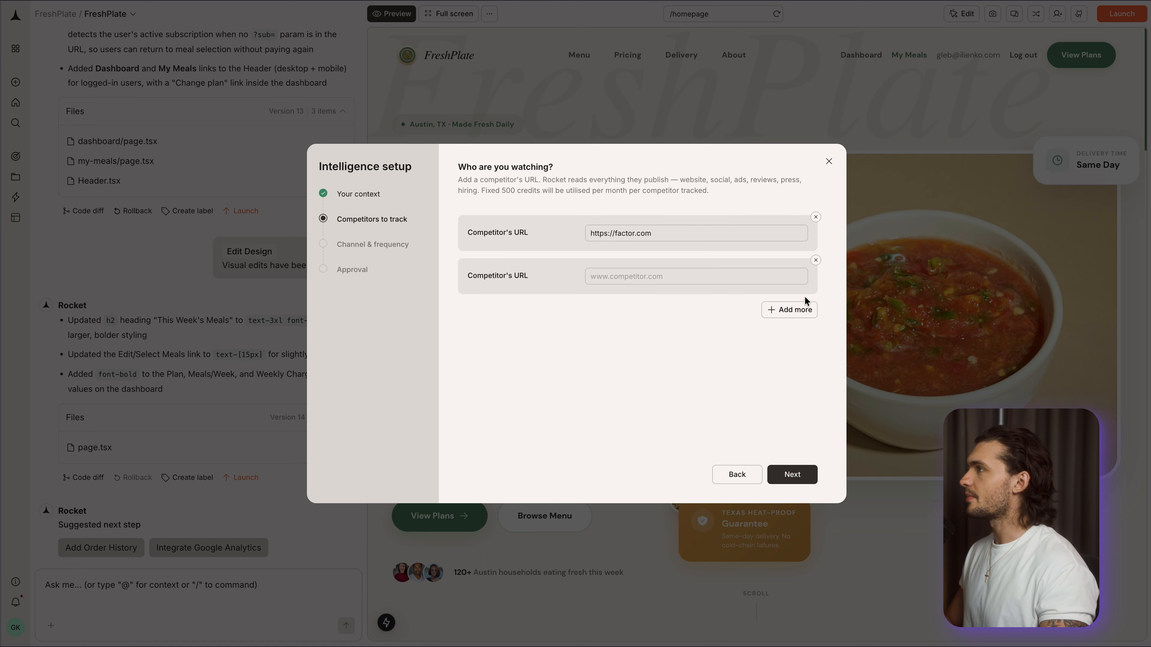
left_click(790, 310)
left_click(789, 353)
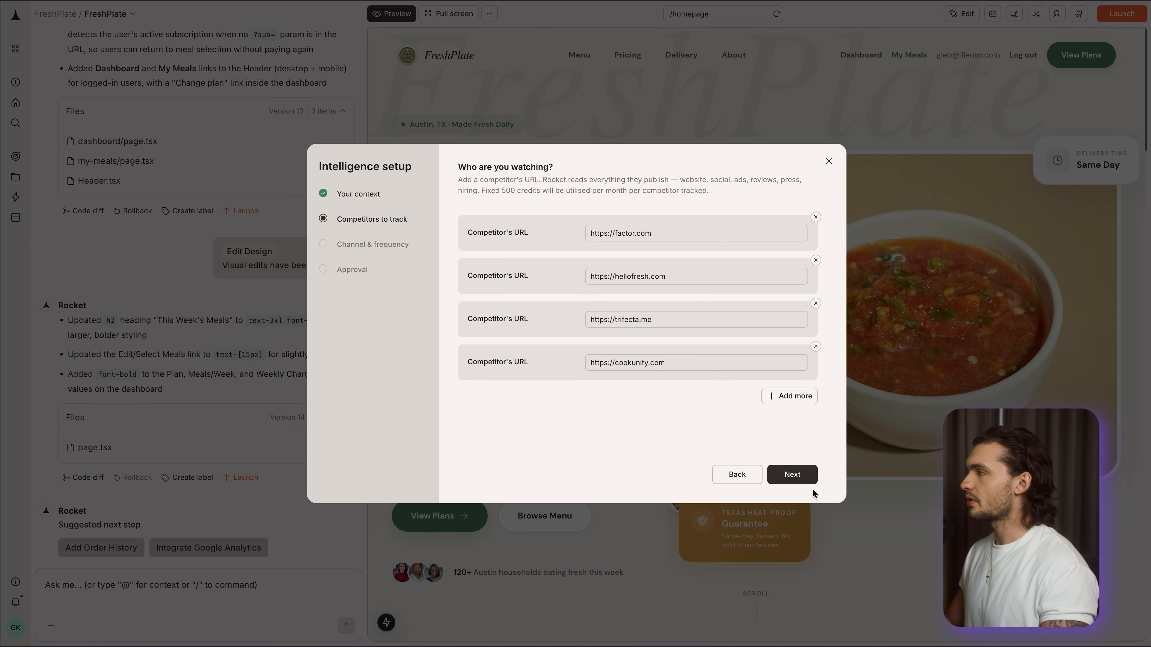
left_click(793, 474)
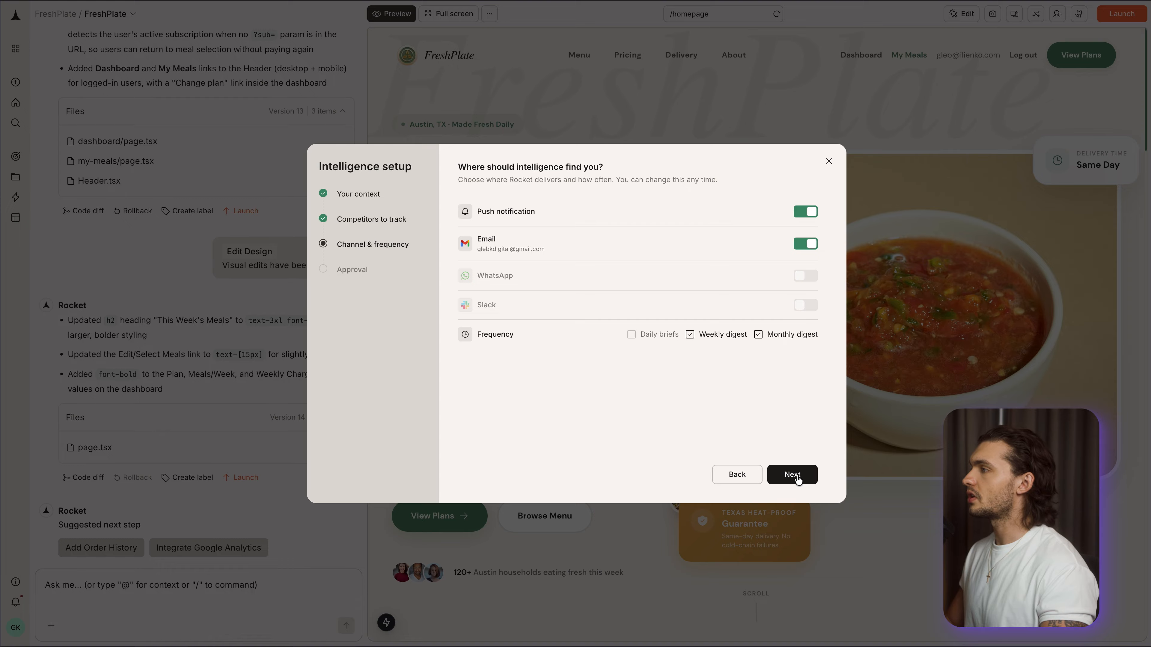
left_click(797, 478)
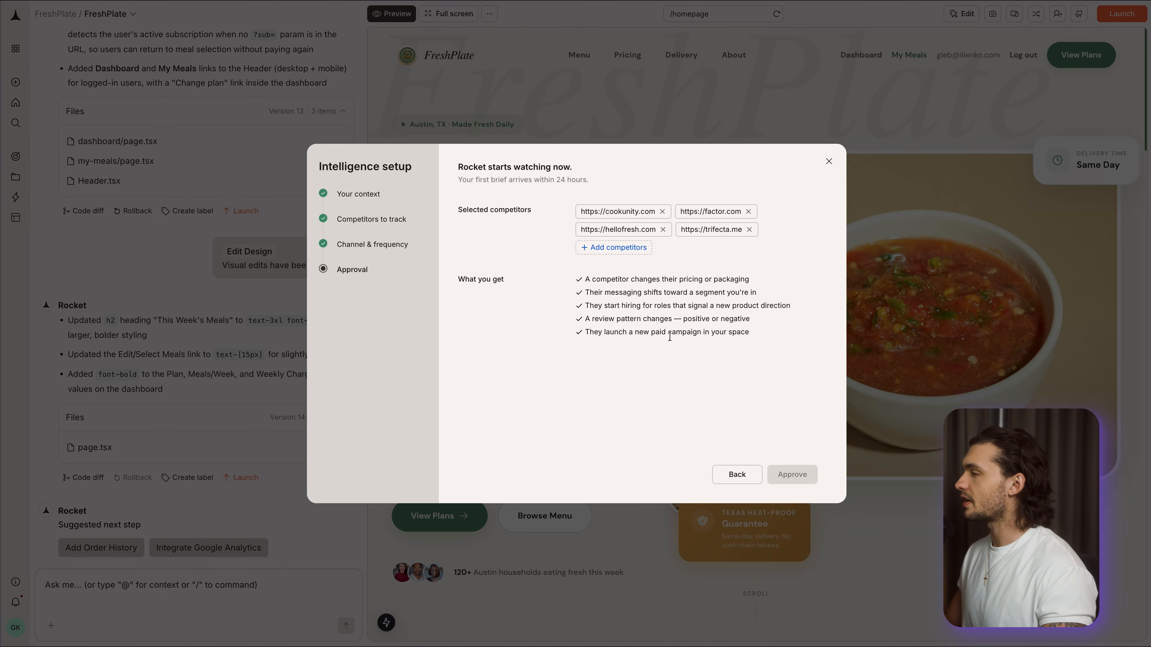
left_click(663, 230)
left_click(649, 229)
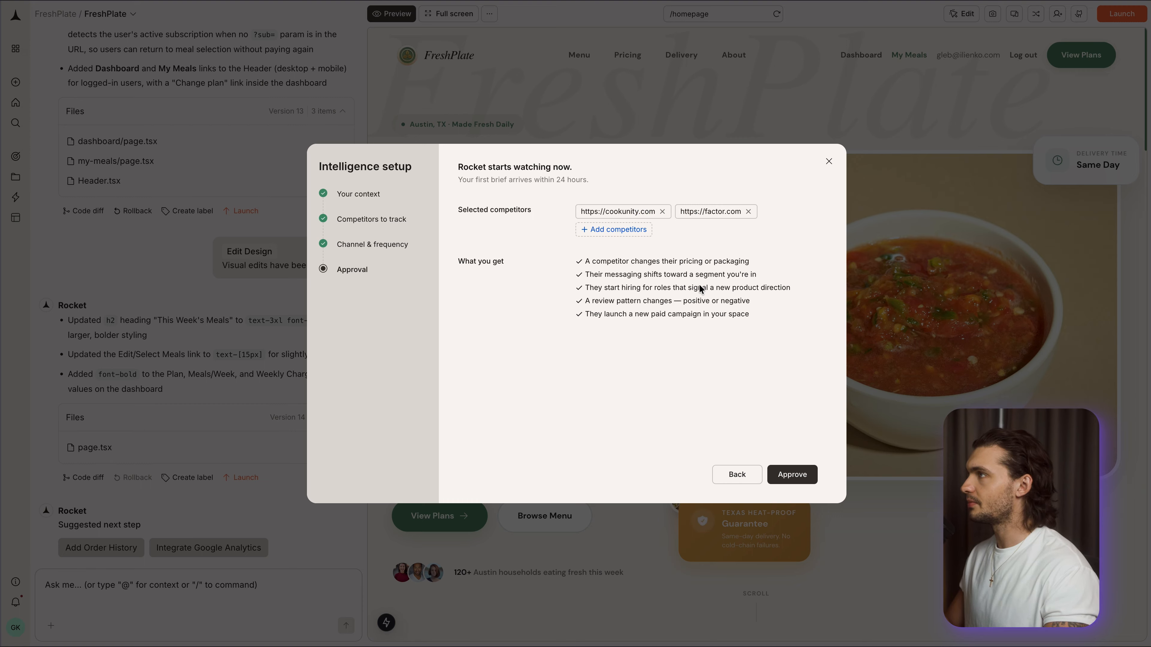
left_click(800, 477)
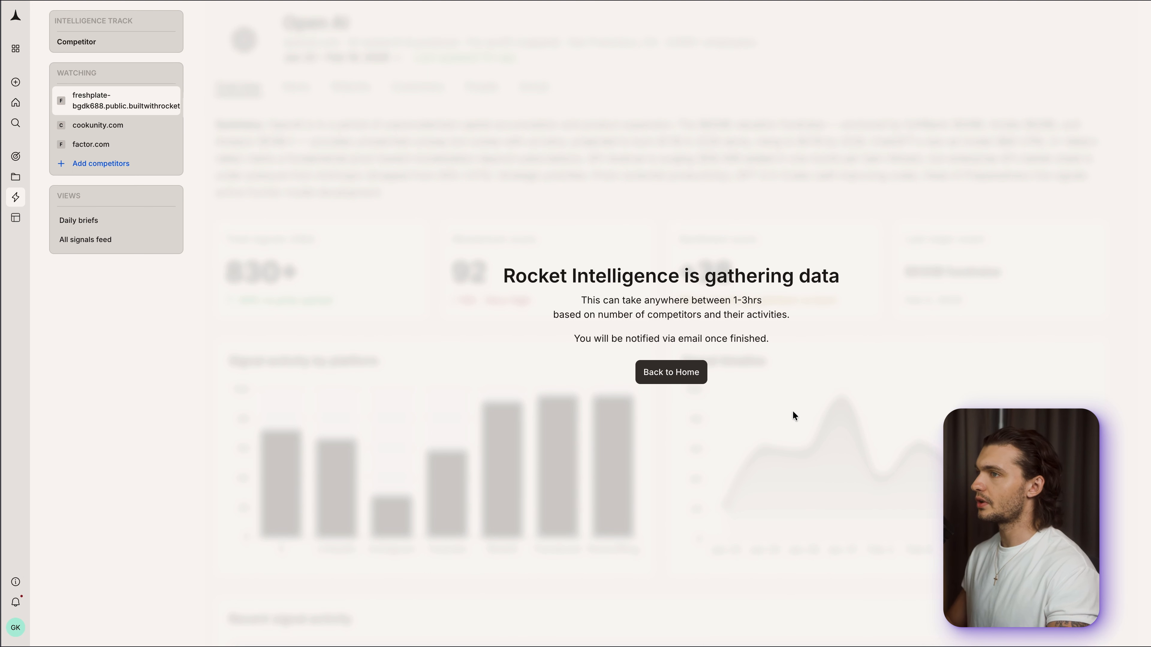
- Read the data-gathering notice, then return to Home and look through the notifications, updates and requests
left_click_drag(582, 298, 757, 300)
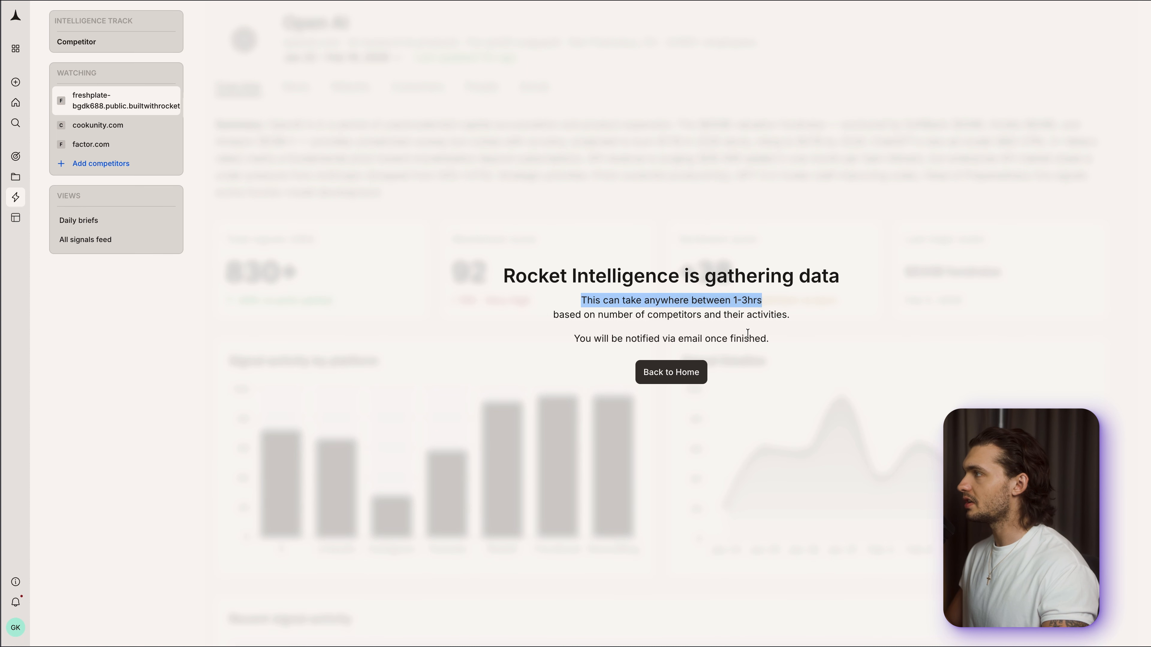
left_click_drag(575, 339, 768, 340)
left_click(671, 371)
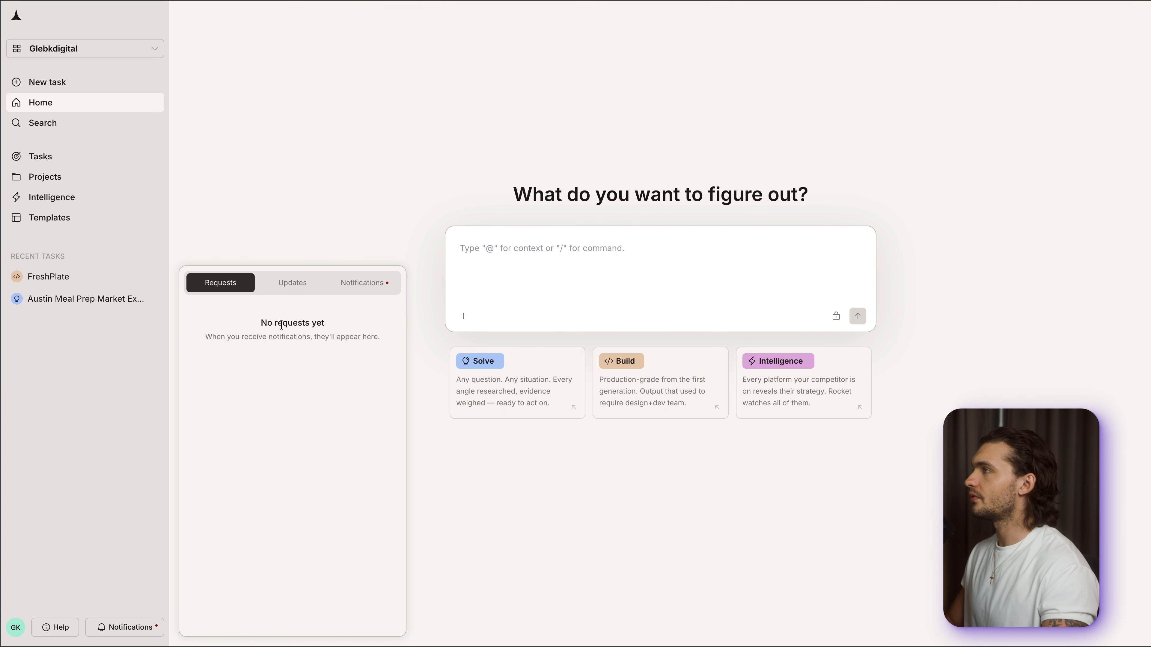
left_click(356, 286)
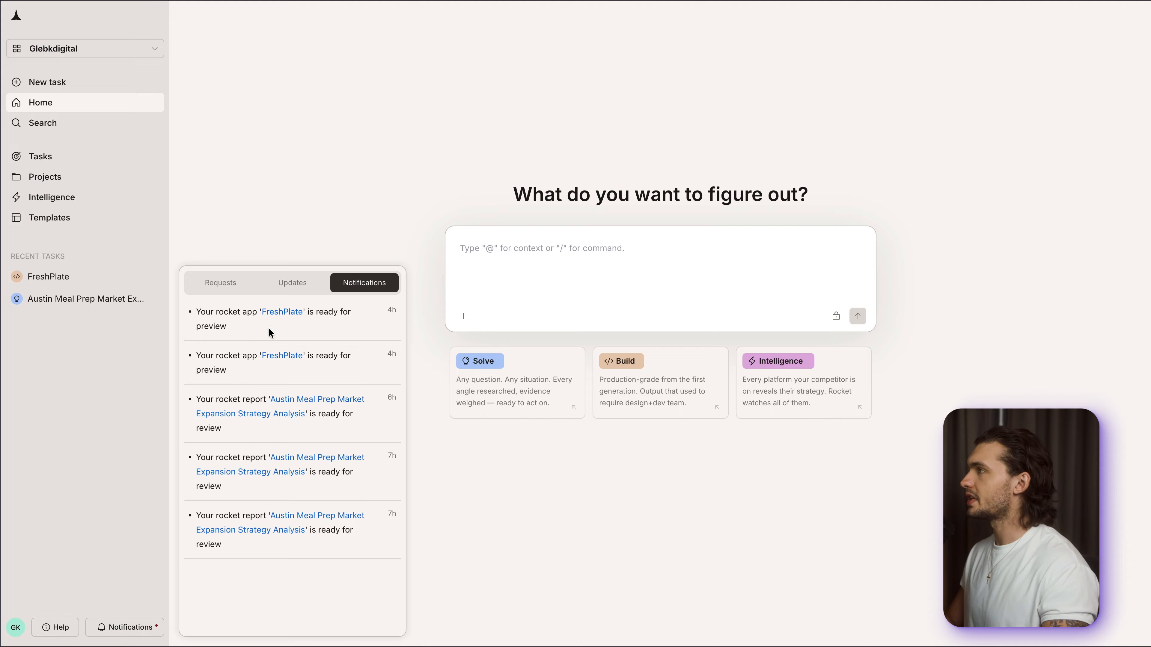
left_click(292, 282)
left_click(210, 286)
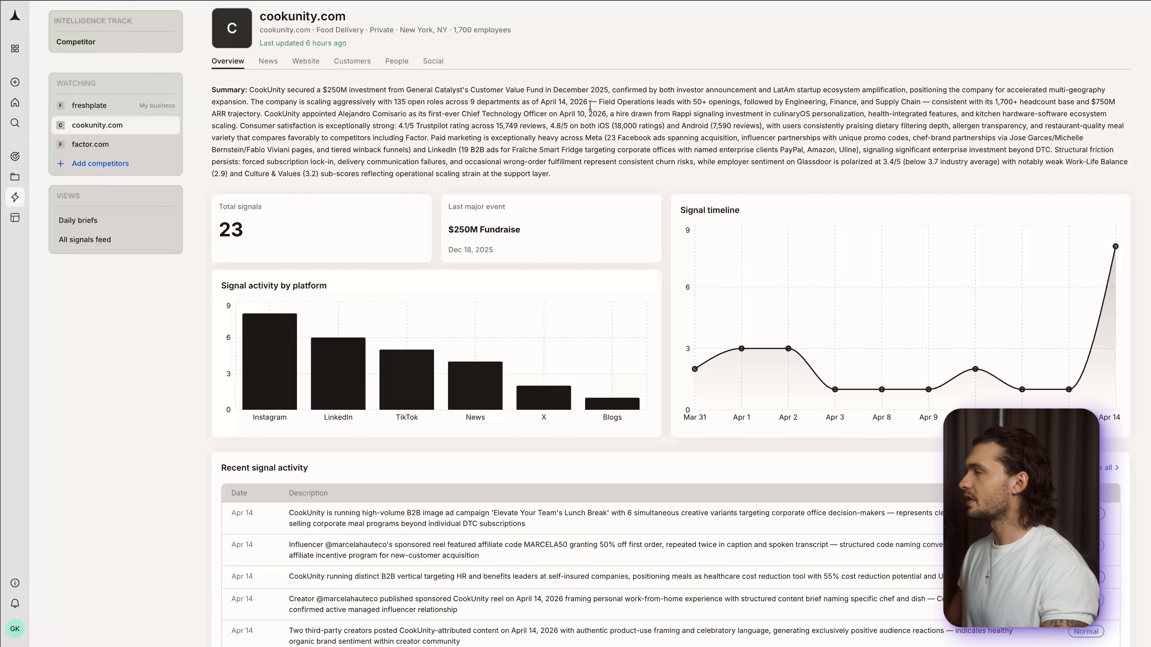
- Examine the cookunity.com overview, including its summary, signal charts and recent signal activity
scroll(747, 272, "down", 1)
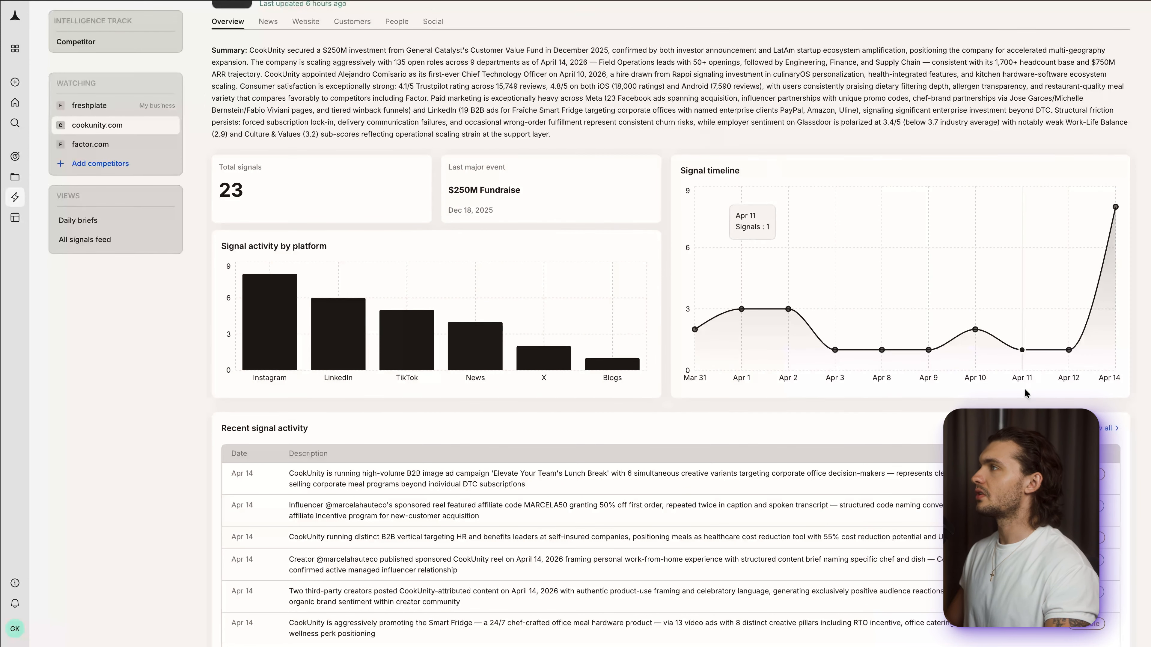
scroll(1087, 363, "down", 2)
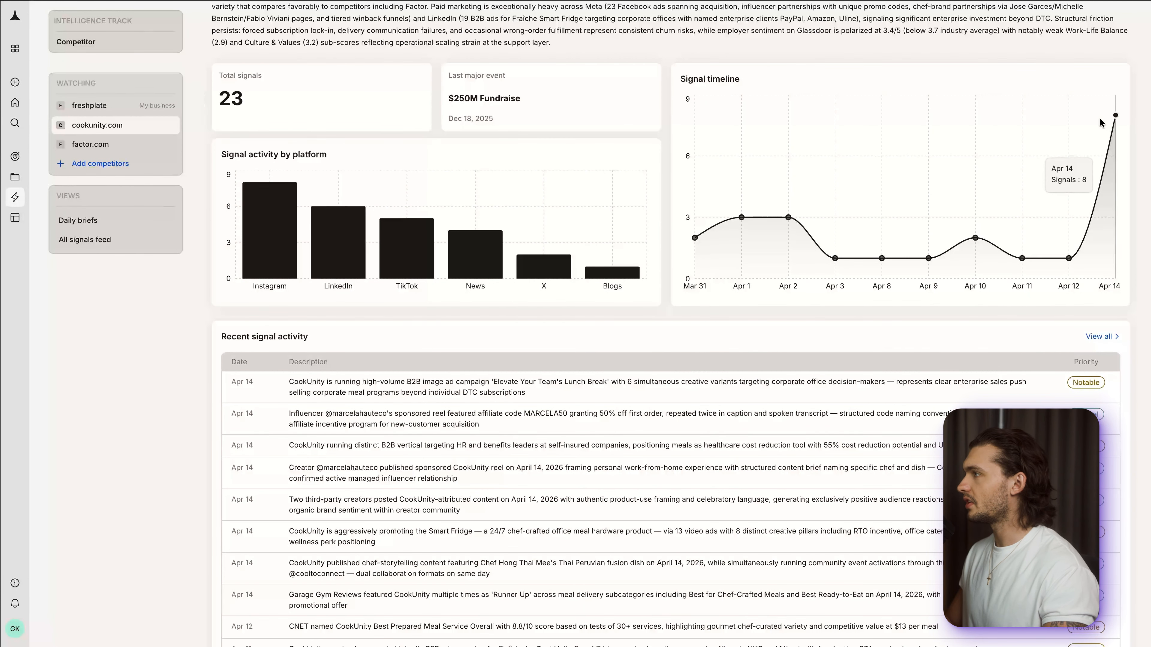
scroll(1078, 182, "up", 2)
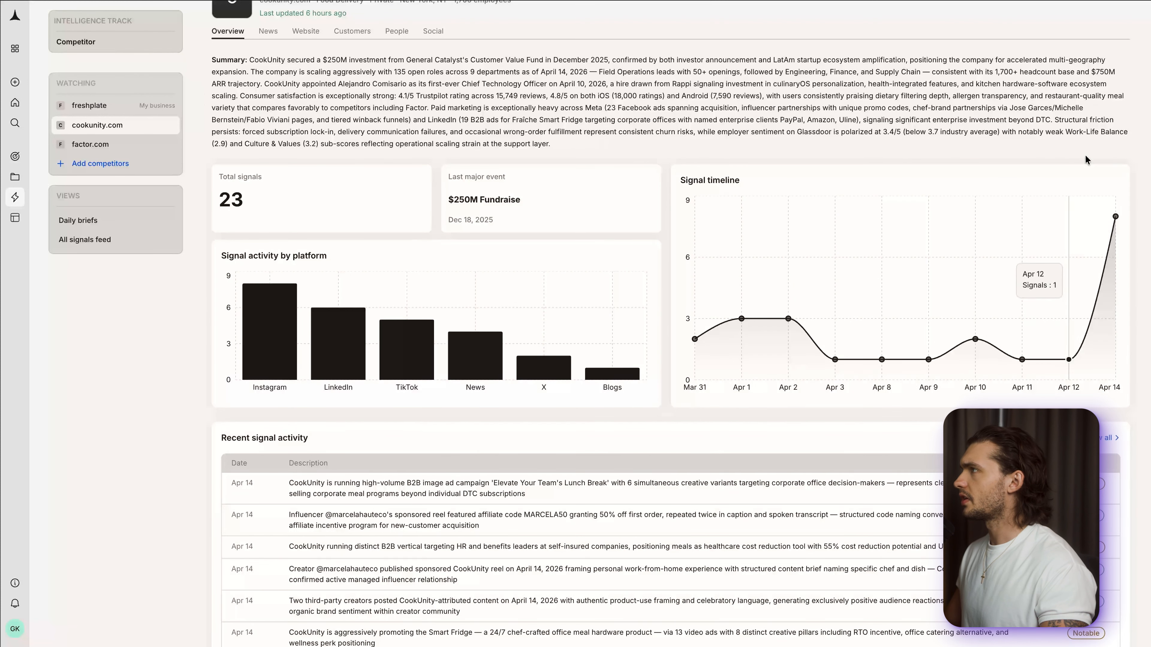
scroll(511, 241, "down", 3)
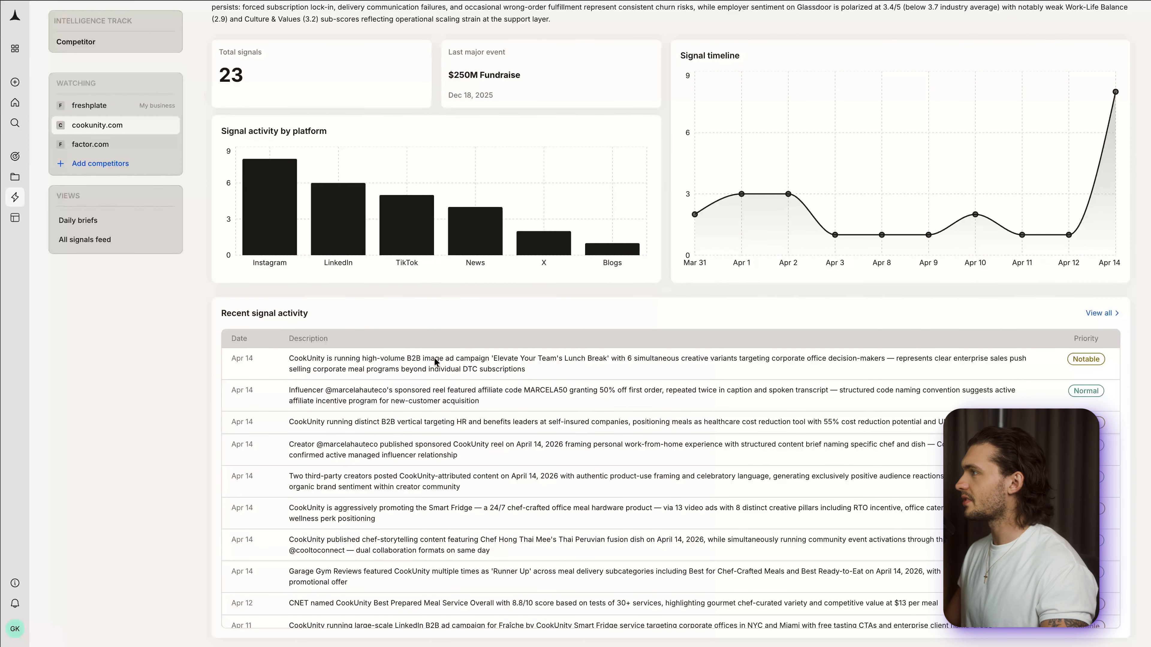
left_click_drag(284, 358, 410, 359)
left_click_drag(413, 366, 599, 356)
left_click(625, 366)
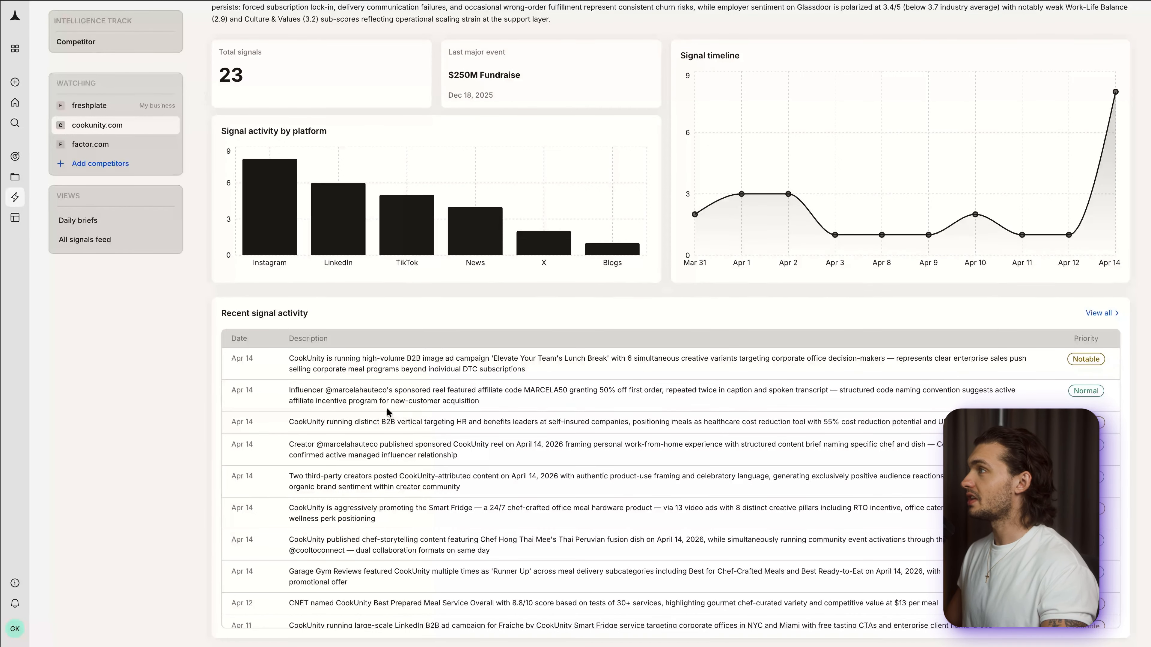
scroll(389, 414, "up", 5)
- Review cookunity.com's news coverage, website changes, customer sentiment and people information
left_click(272, 67)
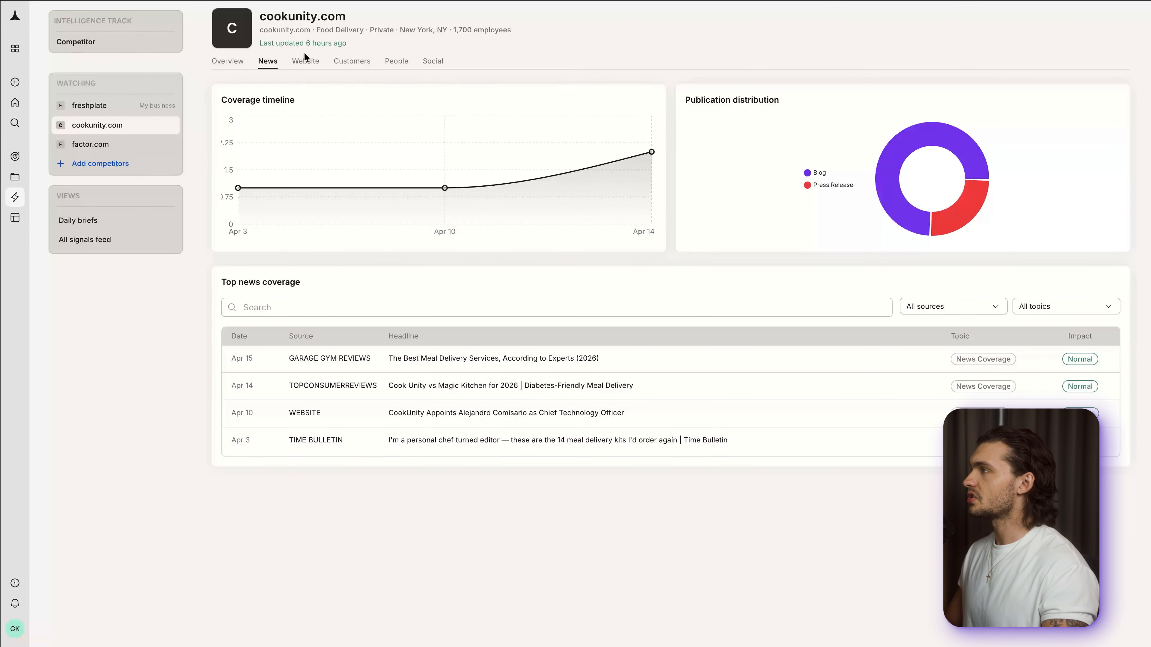
left_click(304, 65)
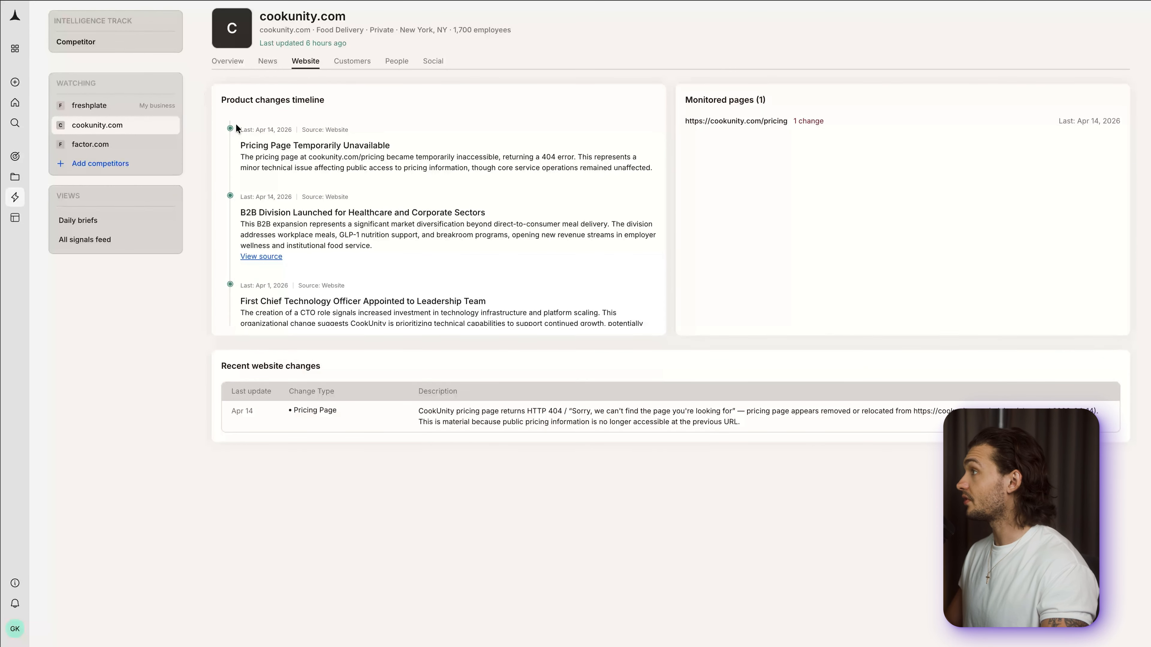
left_click_drag(245, 145, 372, 139)
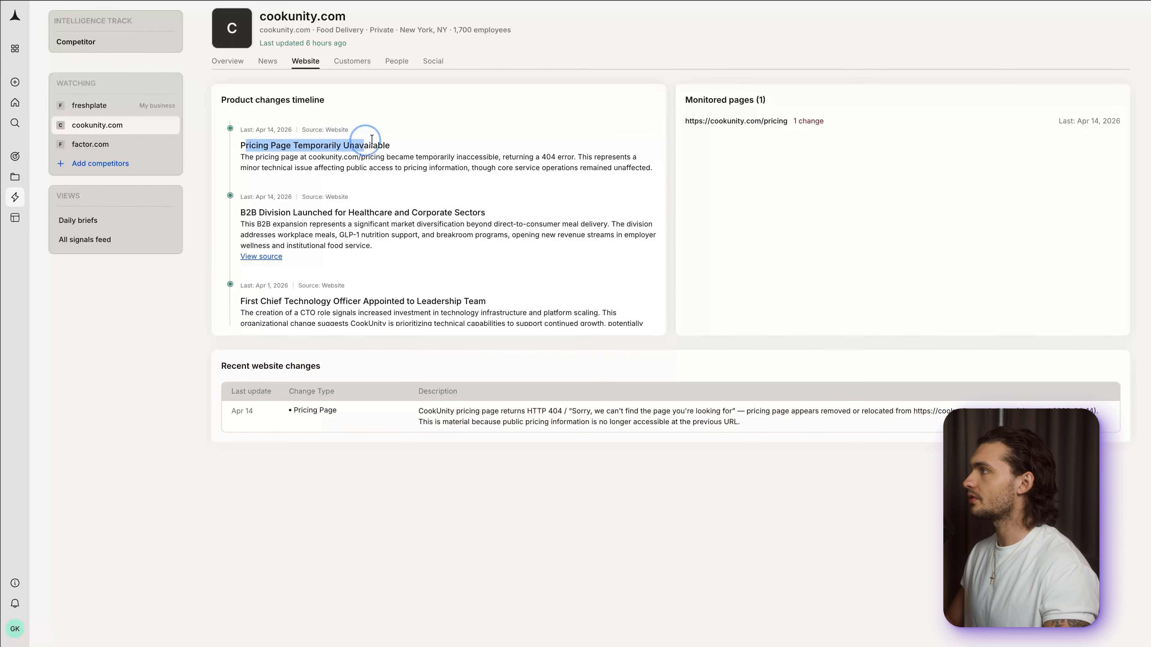
left_click(380, 154)
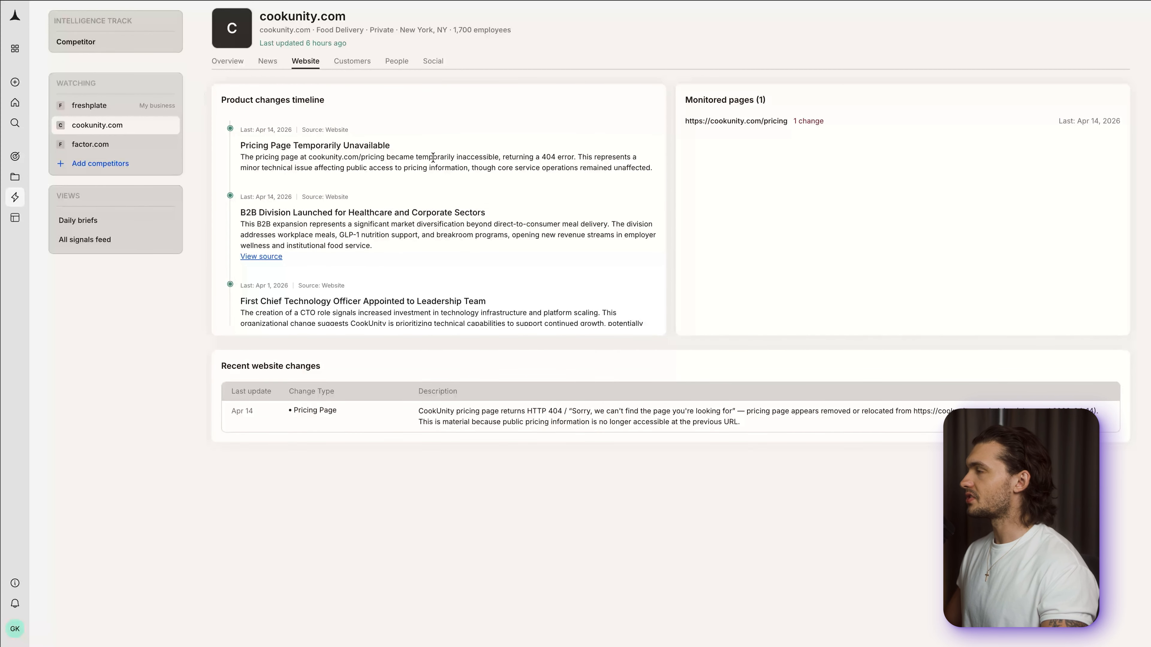
left_click(352, 60)
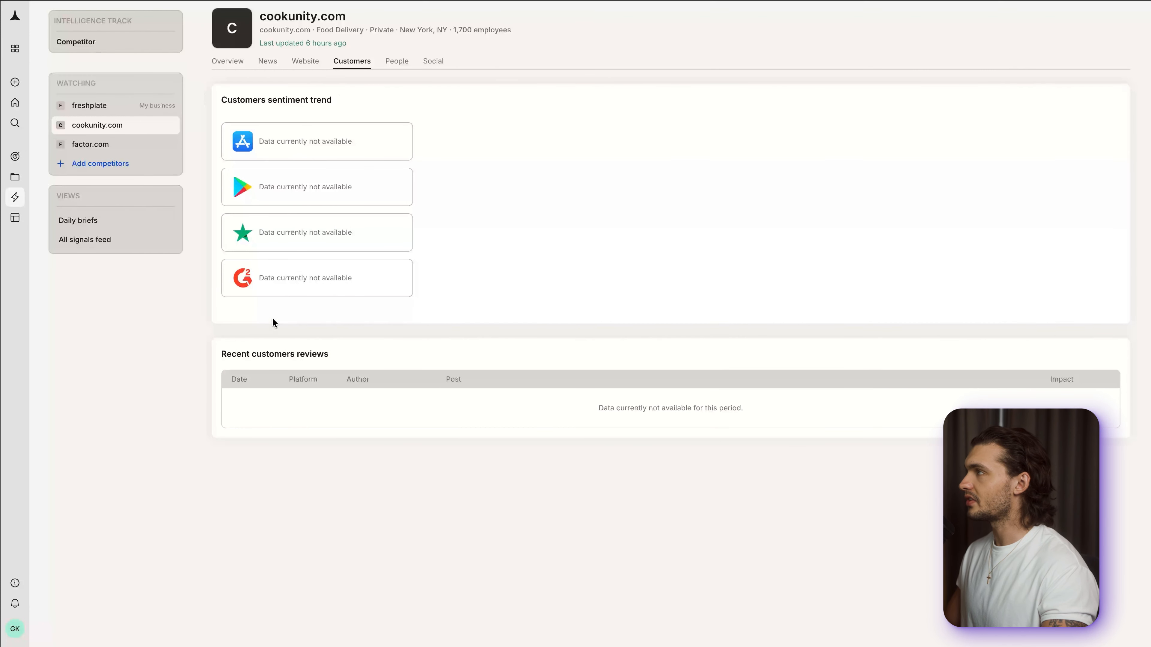
left_click(393, 66)
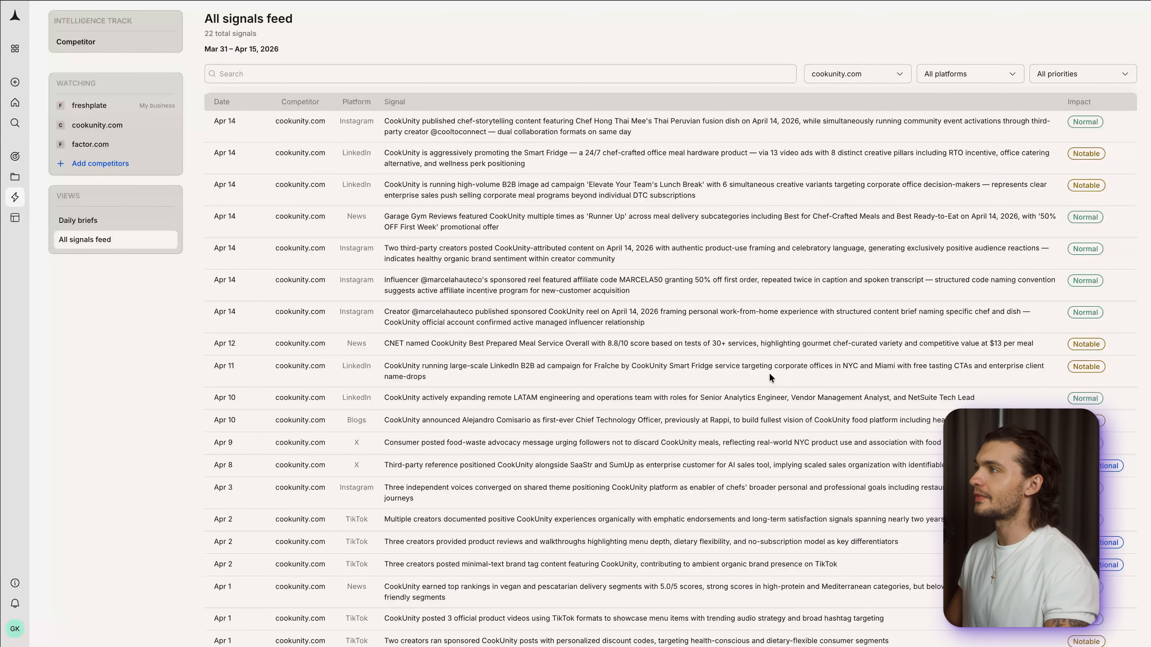
- Look through the all signals feed filtered to cookunity.com
scroll(770, 374, "down", 1)
scroll(772, 374, "up", 1)
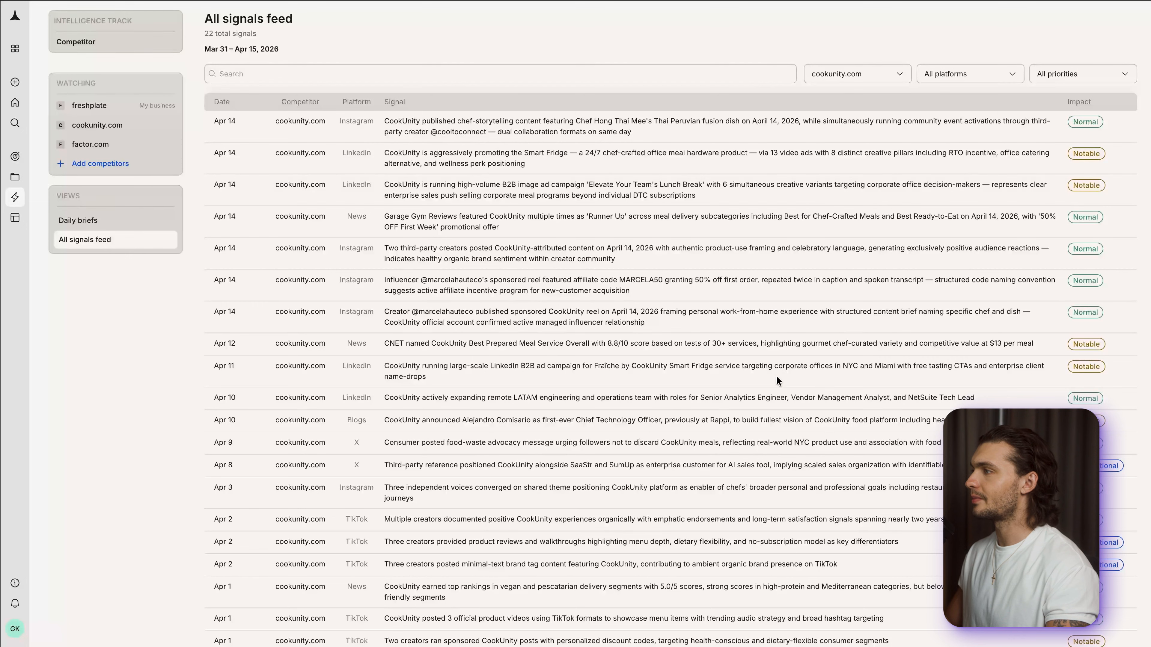